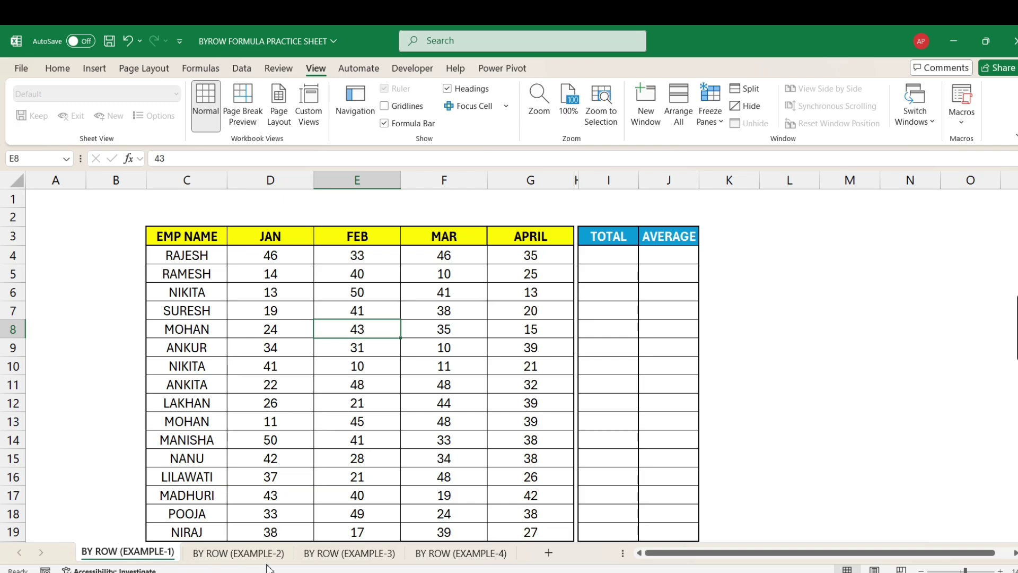
Look through the BY ROW (EXAMPLE-2), (EXAMPLE-3) and (EXAMPLE-4) sheets and return to BY ROW (EXAMPLE-1).
click(238, 553)
click(350, 552)
click(461, 554)
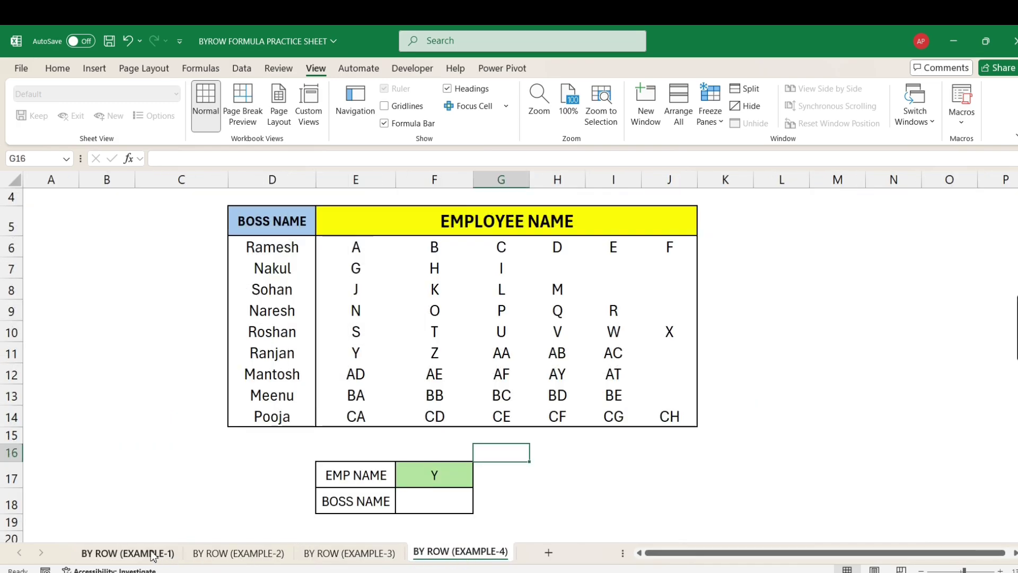
click(168, 554)
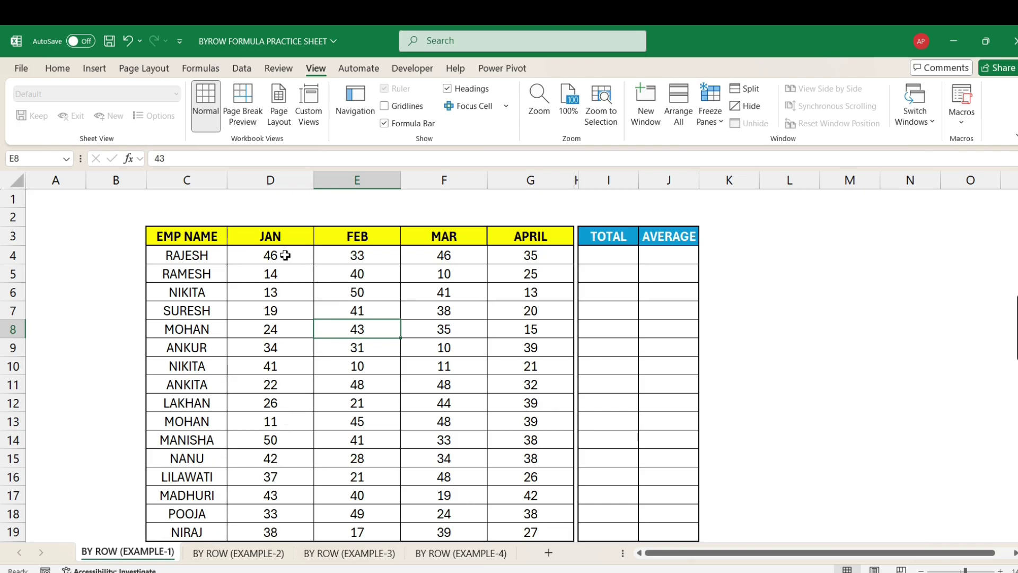
Enter =SUM(D4:G4) in I4, fill it down to I19 as row totals, and clear the filled cells again.
drag(287, 255, 556, 255)
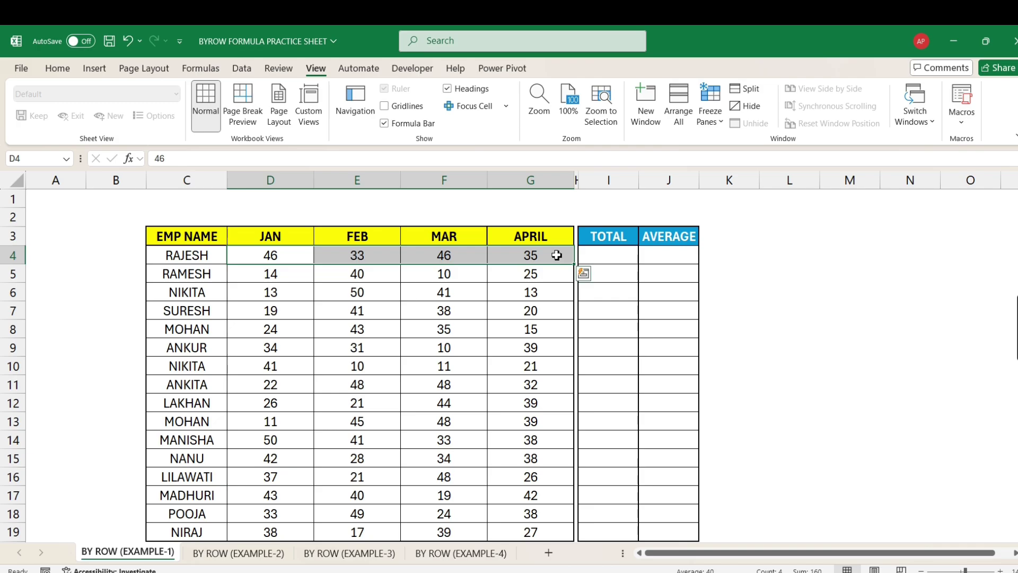
click(605, 255)
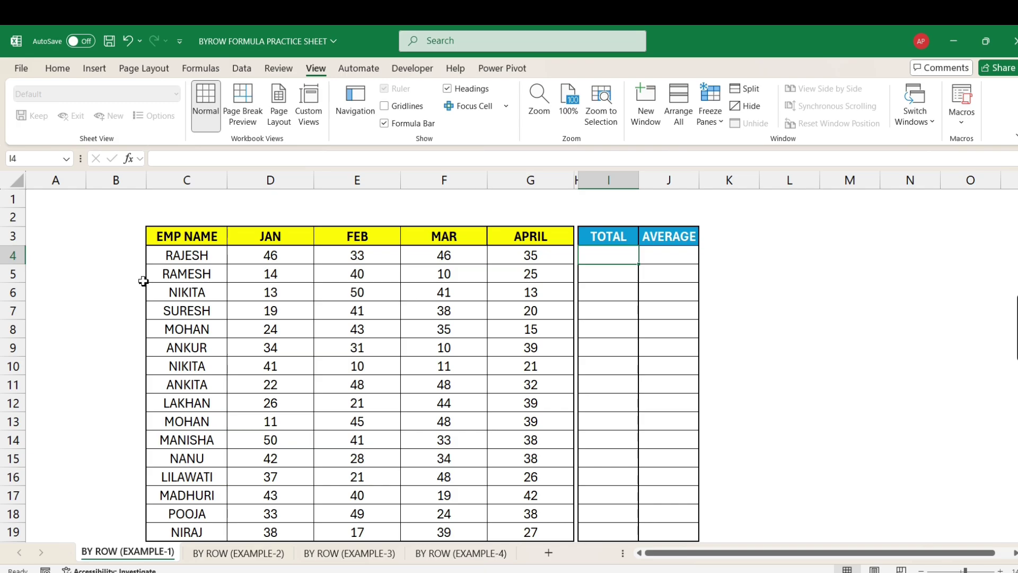
text(=SUM()
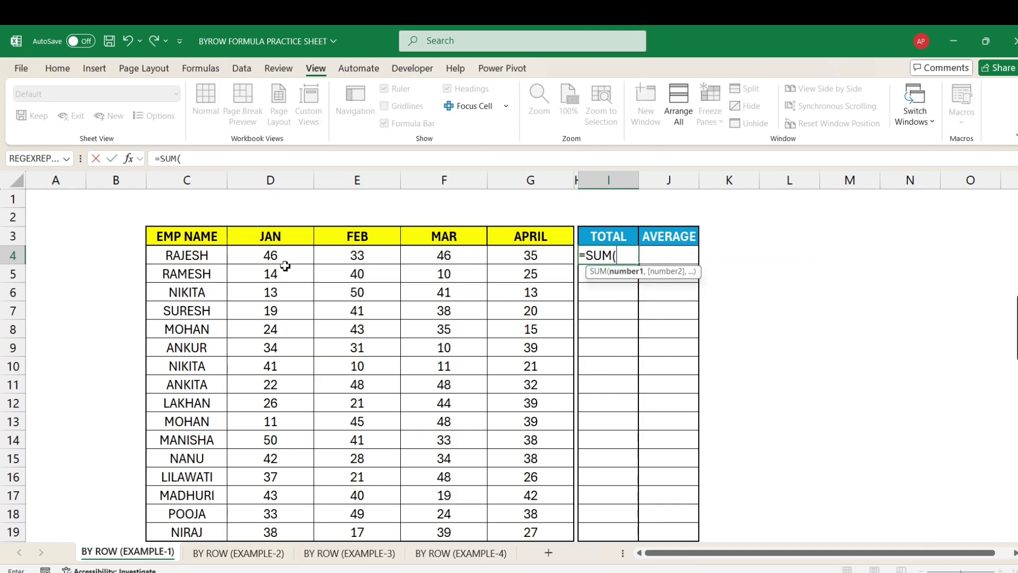
drag(284, 259, 530, 259)
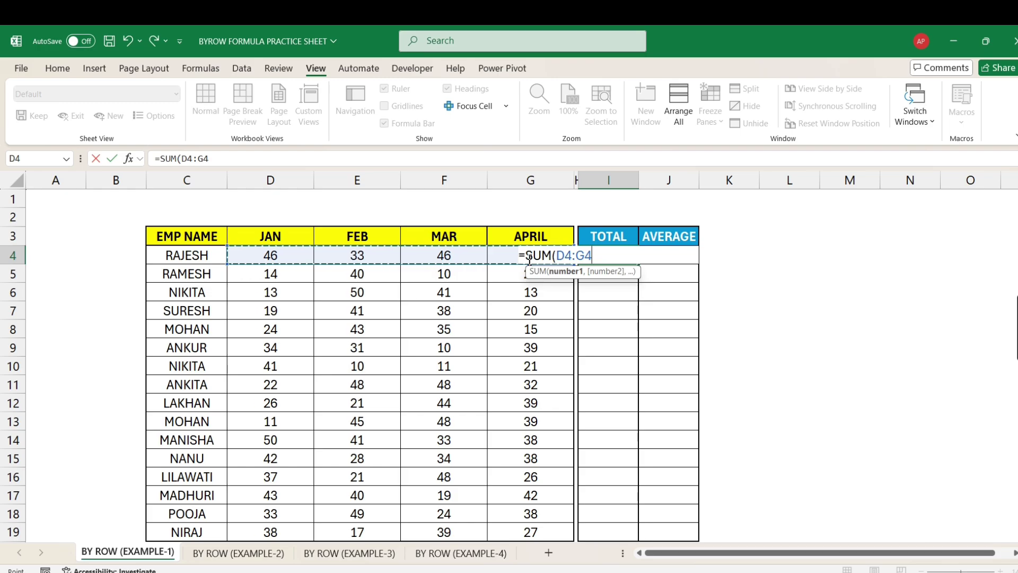
key(Return)
click(624, 255)
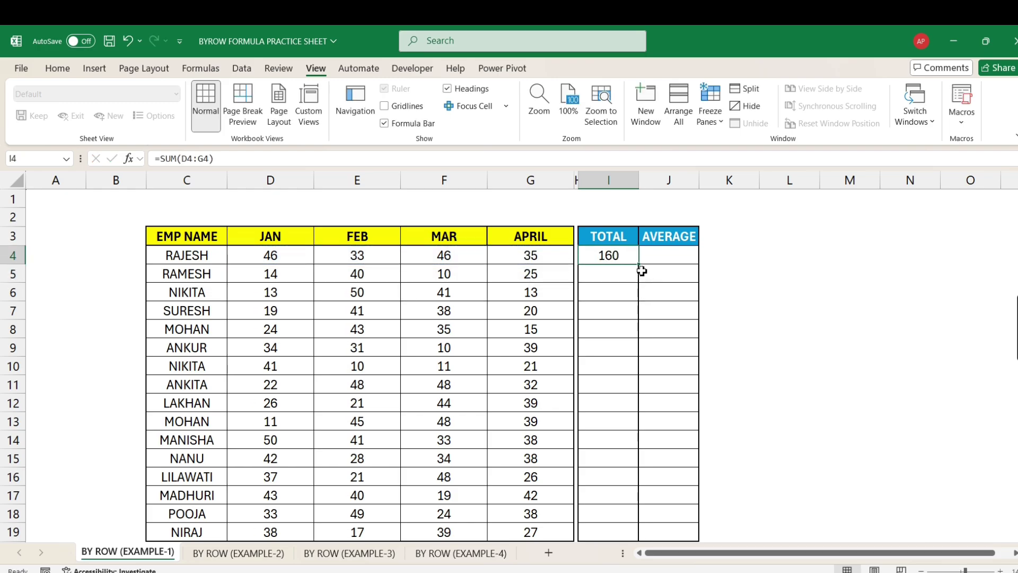
drag(639, 263, 630, 525)
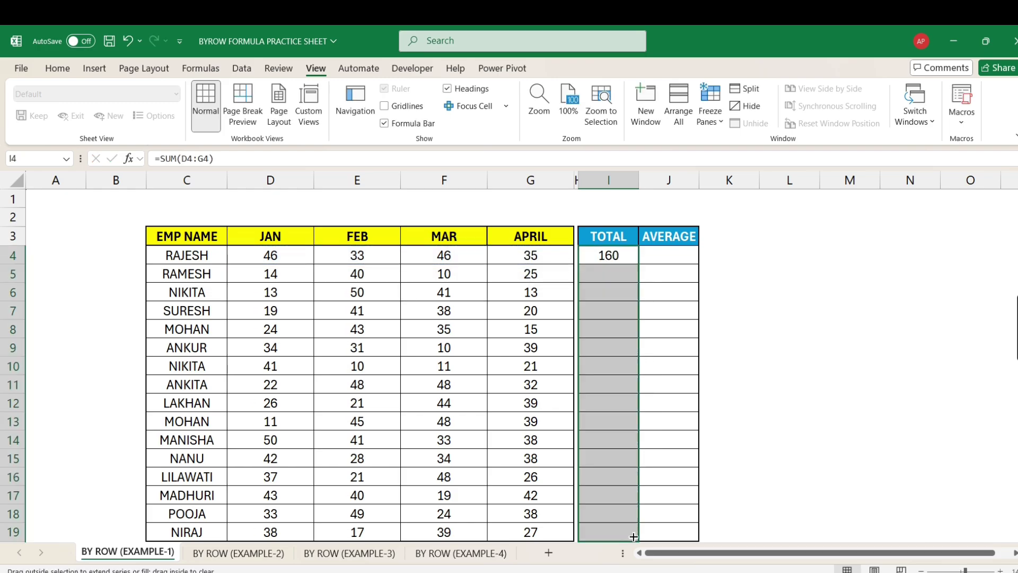
key(Delete)
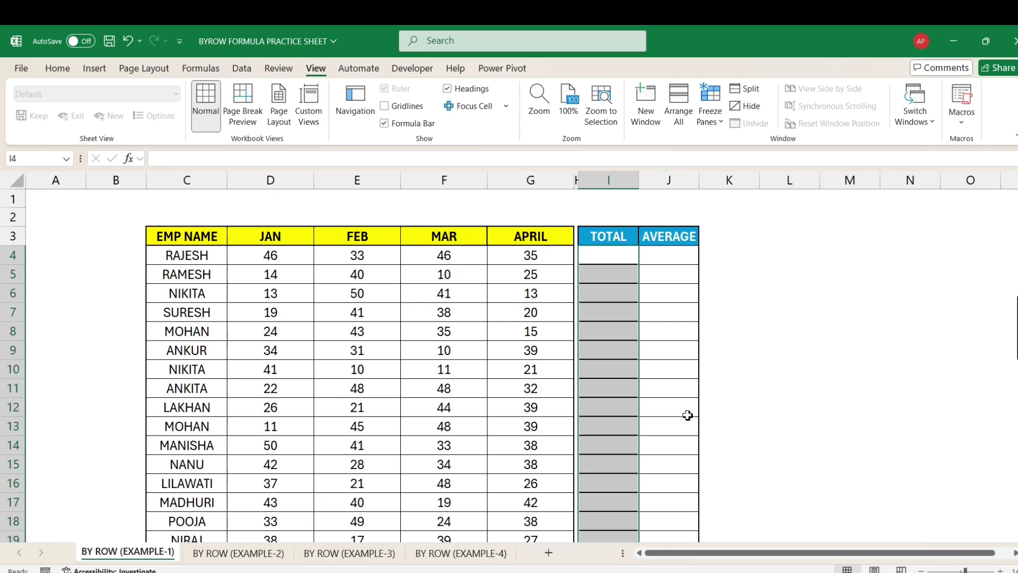
AutoSum the monthly values in D4:G19 into the TOTAL column, and delete the resulting totals from I4:I19.
click(602, 252)
drag(527, 259, 528, 558)
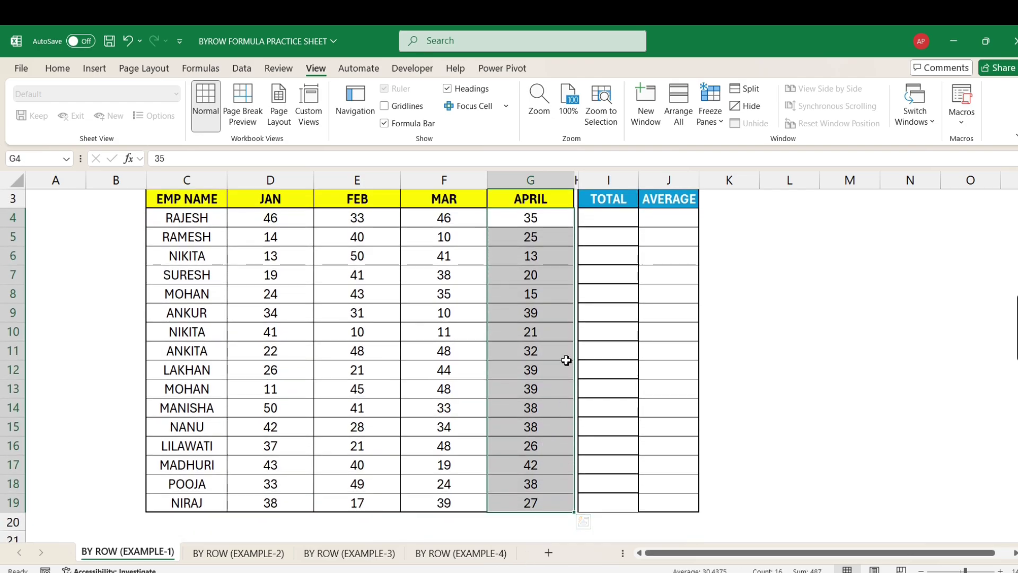
click(602, 222)
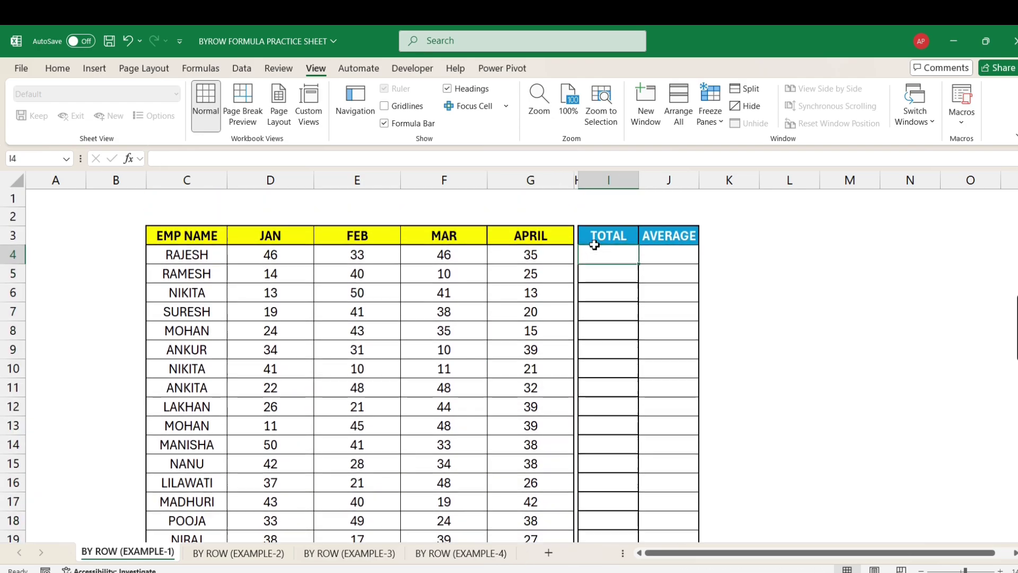
drag(270, 218, 601, 502)
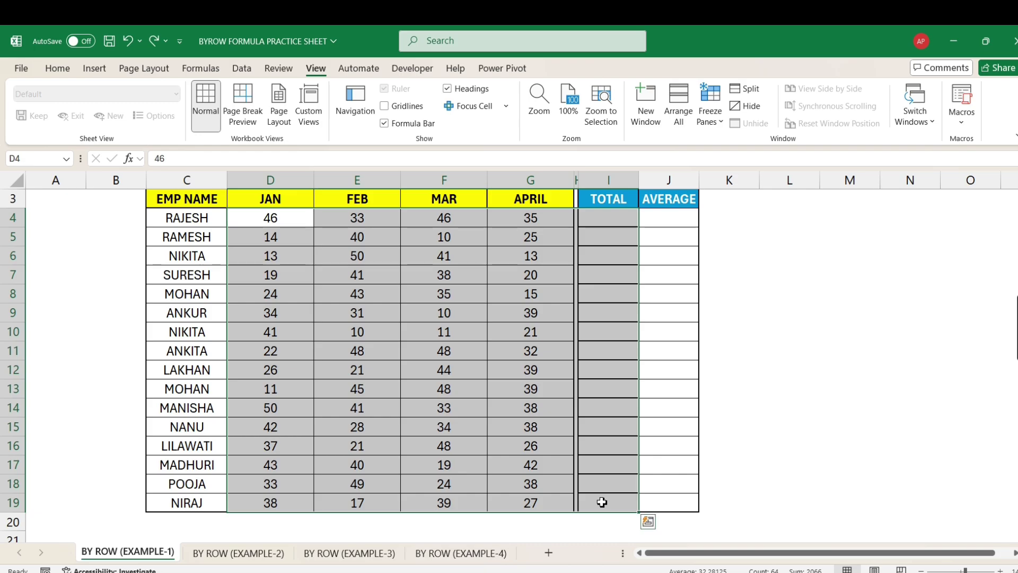
key(alt+equal)
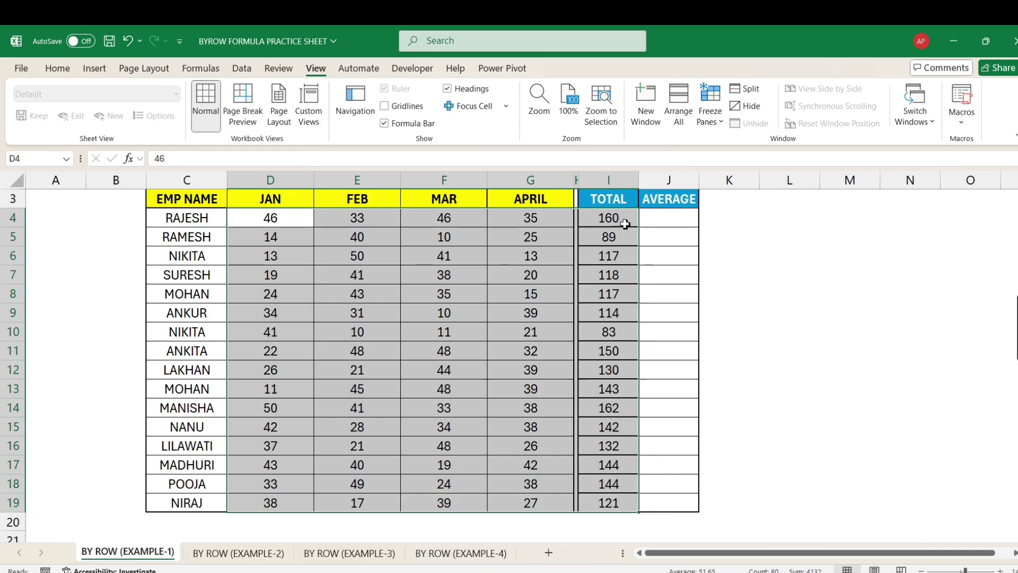
drag(606, 219, 608, 496)
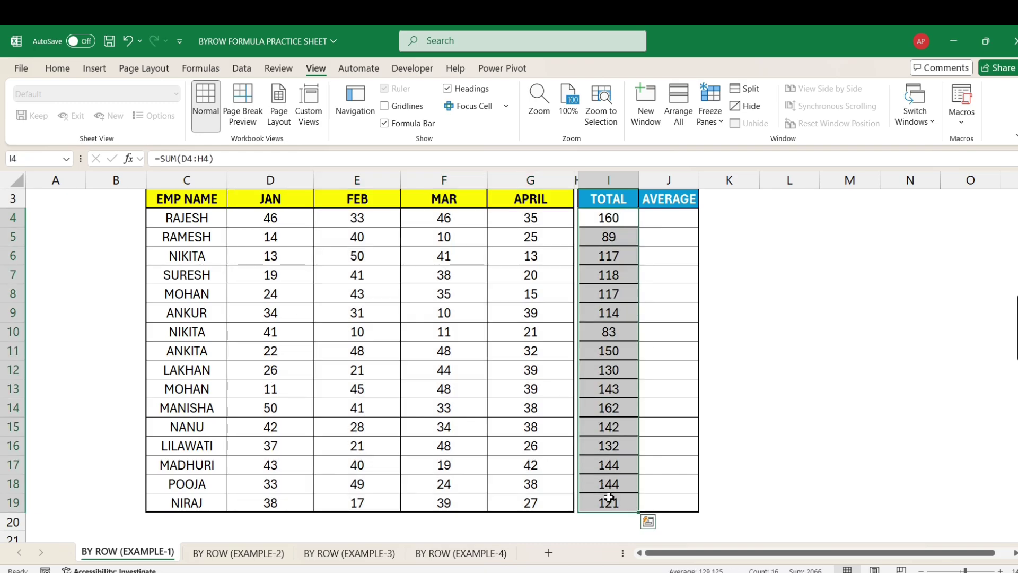
key(Delete)
click(669, 271)
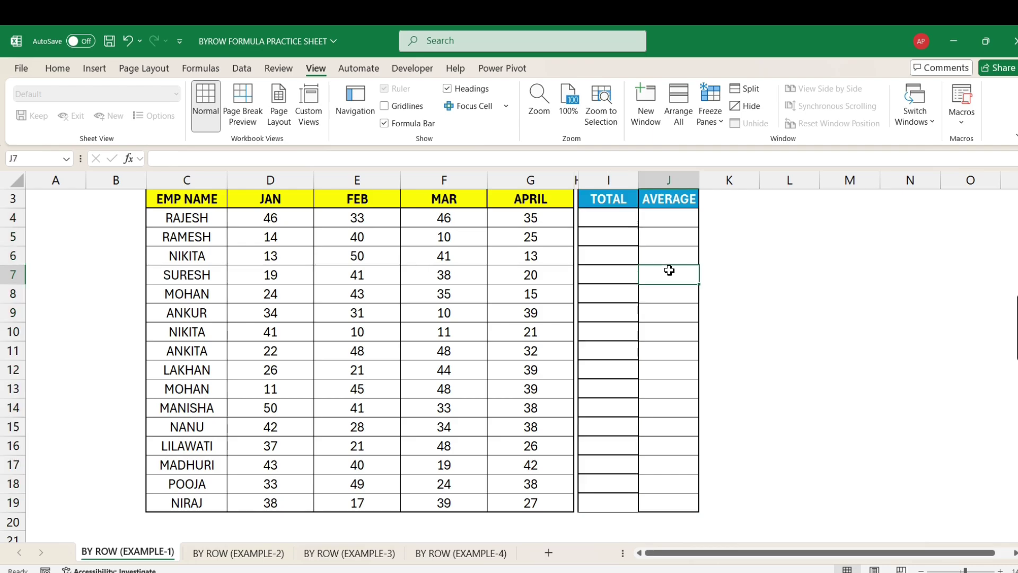
Apply thick outside borders to the TOTAL and AVERAGE cells I4:J19.
drag(618, 218, 679, 505)
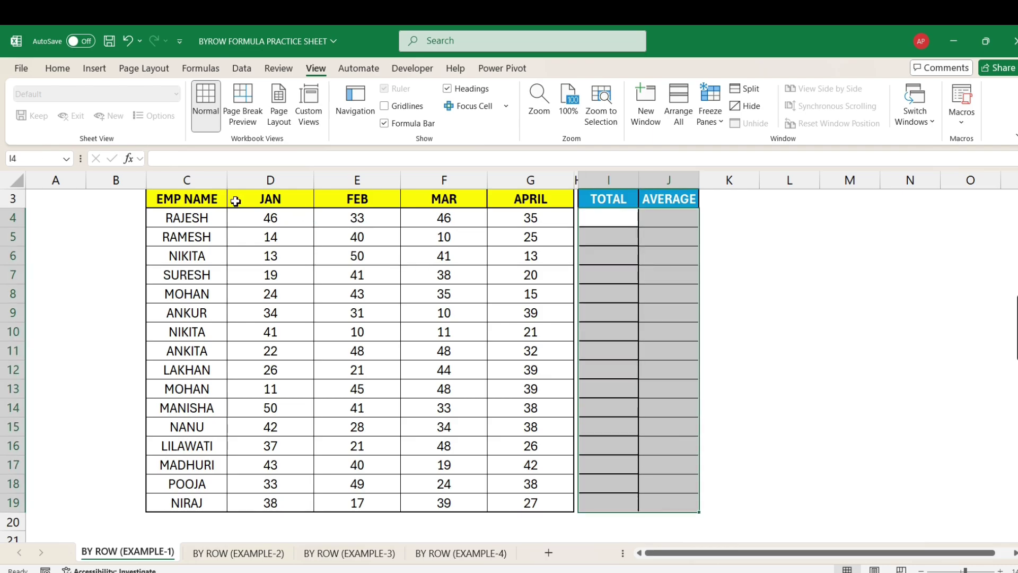
click(57, 68)
click(170, 115)
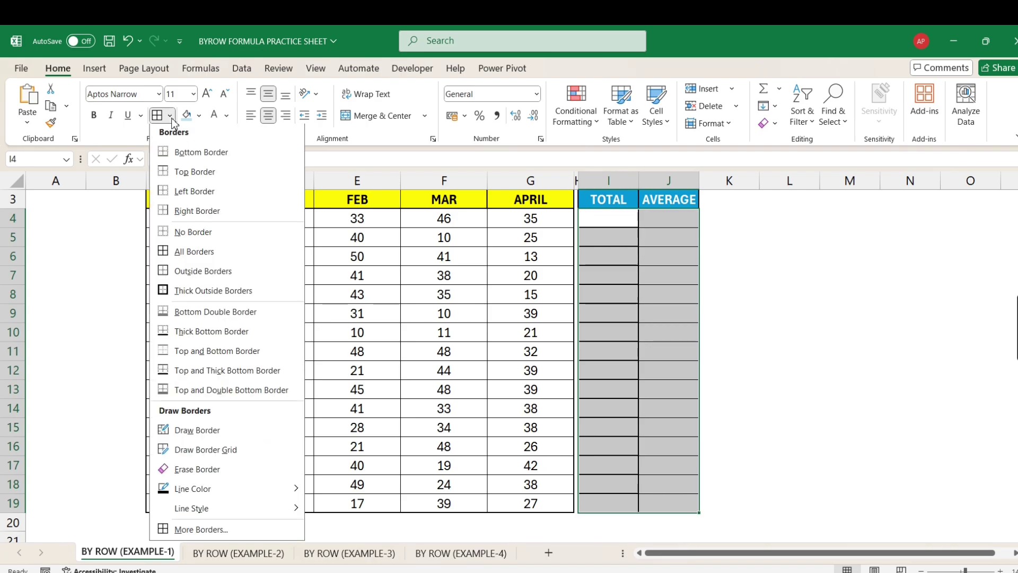
click(177, 297)
click(756, 274)
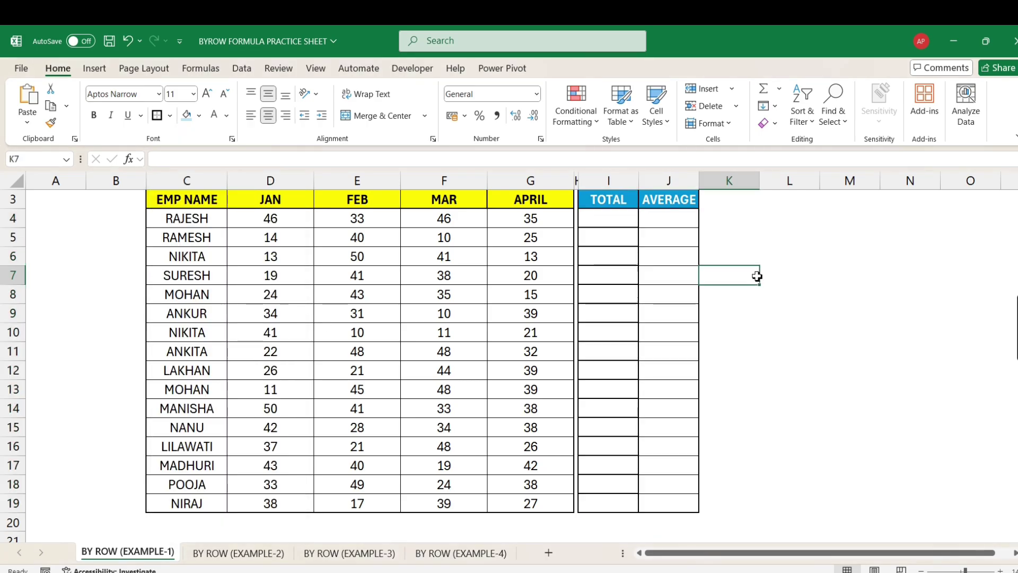
Begin a BYROW formula in I4 with the monthly values D4:G19 as its array.
click(630, 219)
text(=BY)
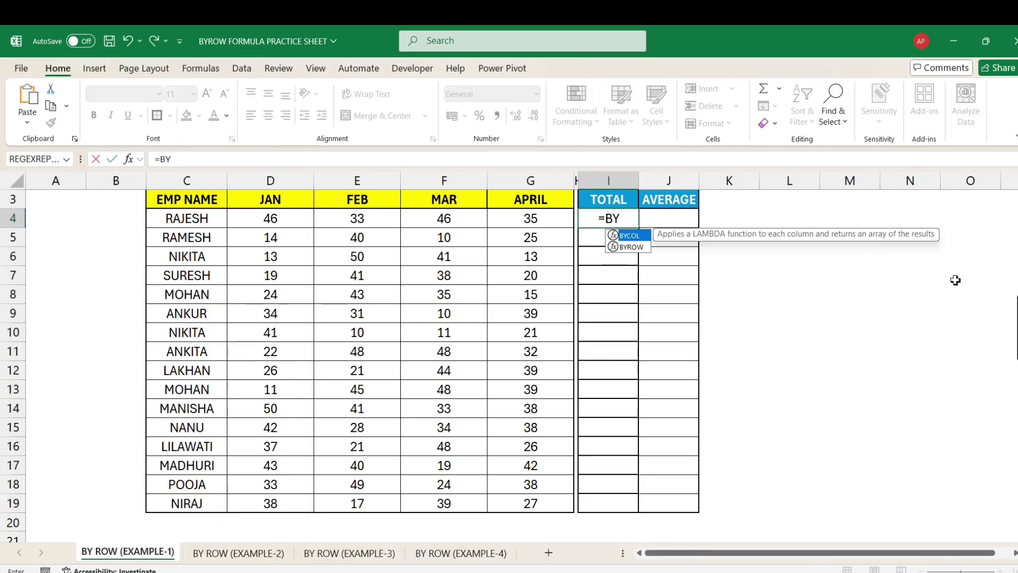
key(Down)
key(Tab)
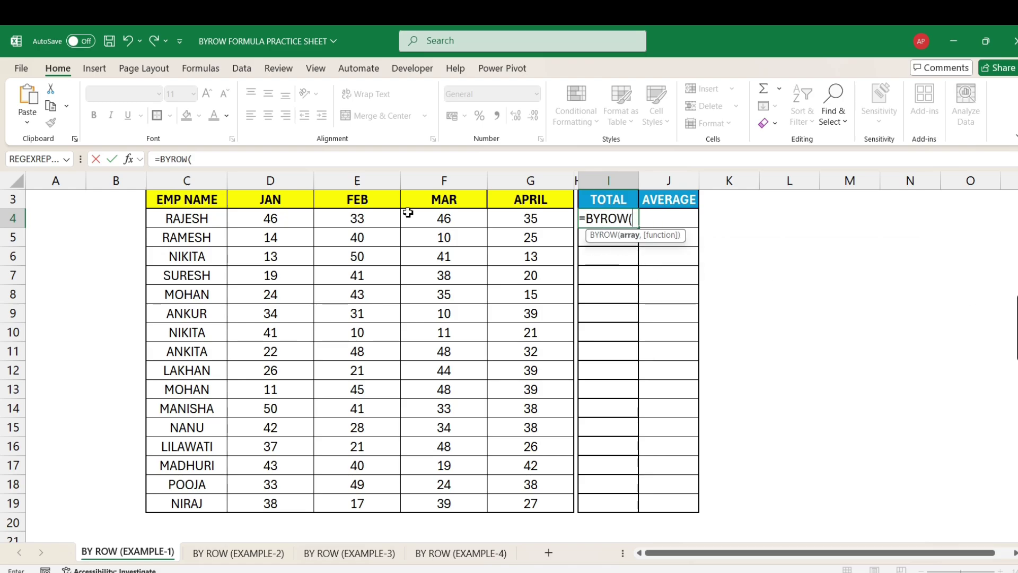
drag(280, 219, 525, 508)
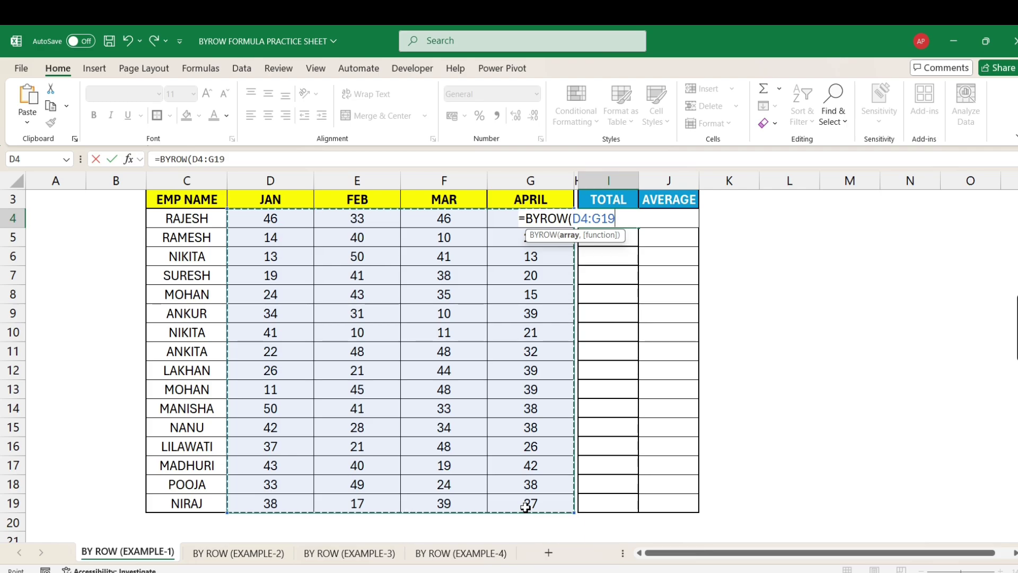
text(,)
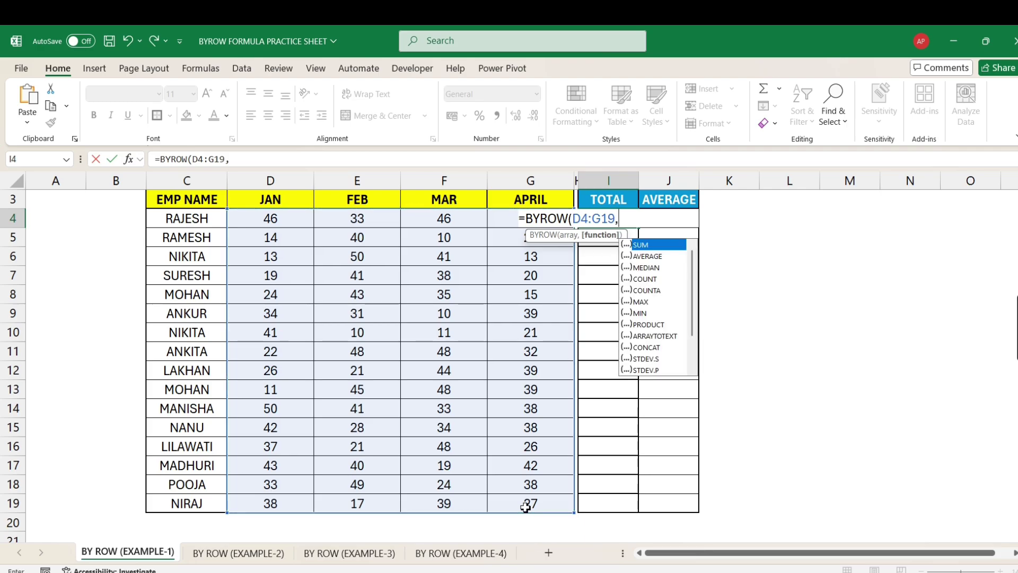
Choose SUM as the BYROW function and complete the formula as =BYROW(D4:G19,SUM).
key(Down)
key(Down)
key(Down)
key(Down)
key(Down)
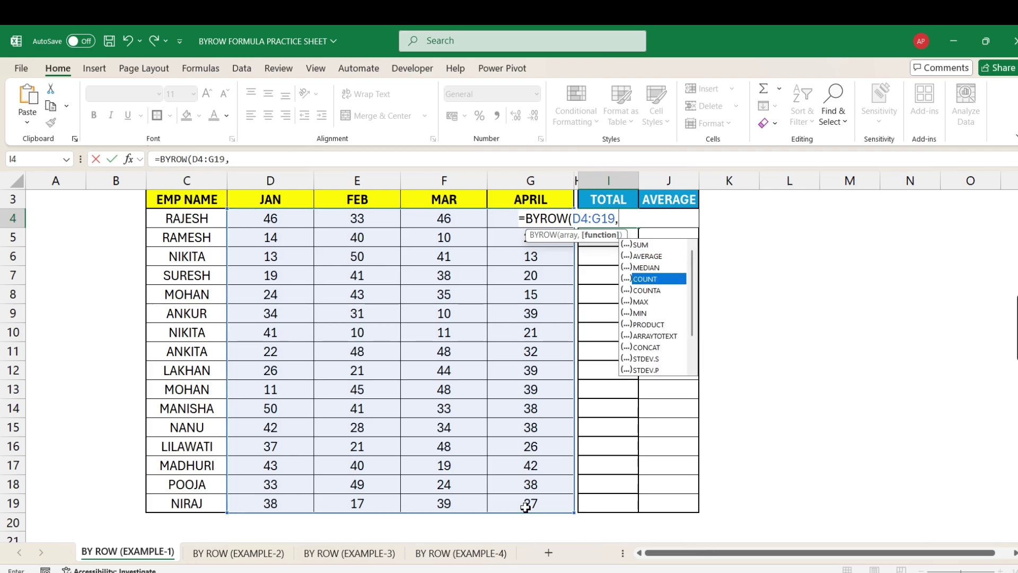
key(Up)
key(Up)
key(Up)
key(Up)
key(Up)
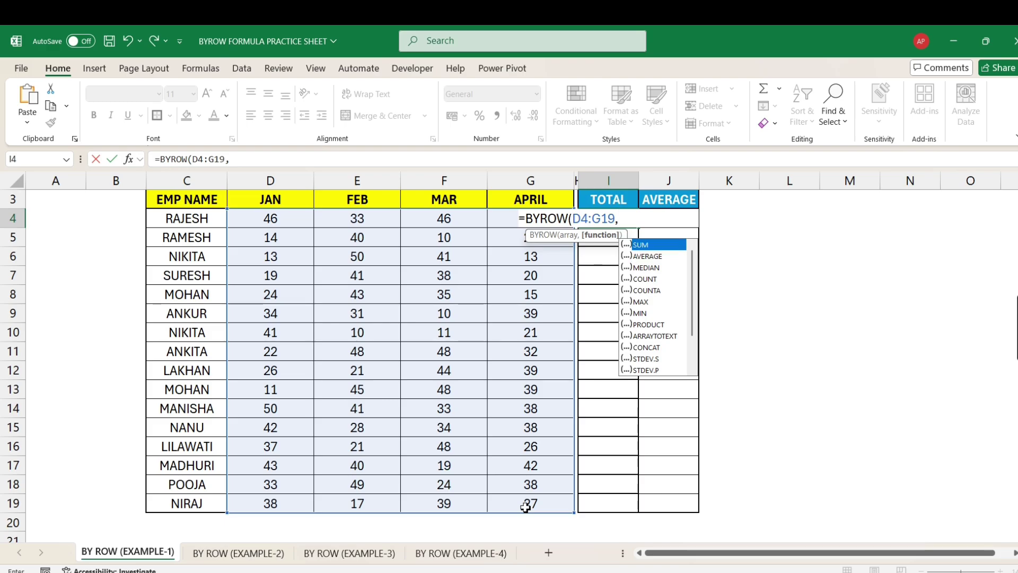
key(Tab)
text())
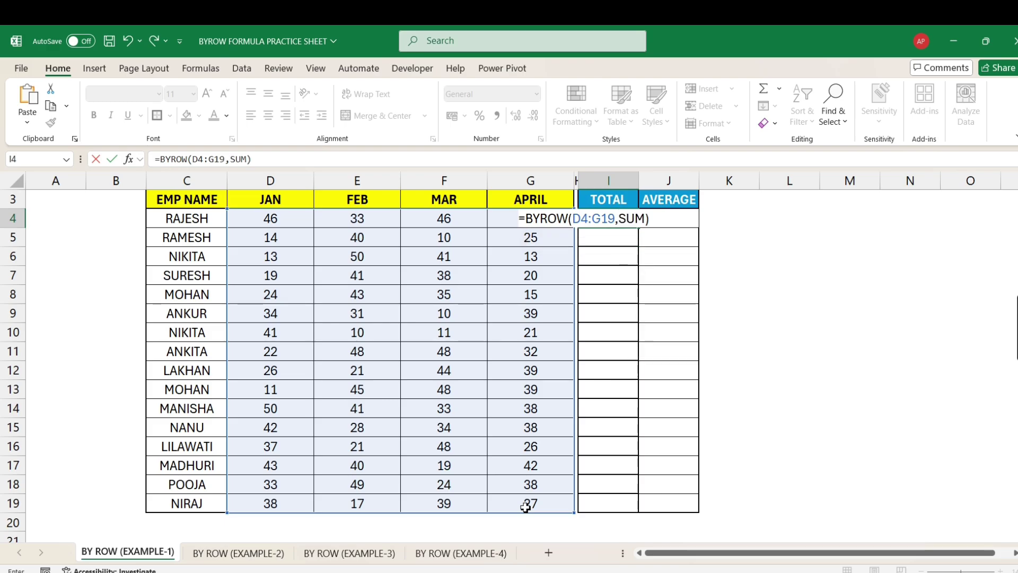
key(Return)
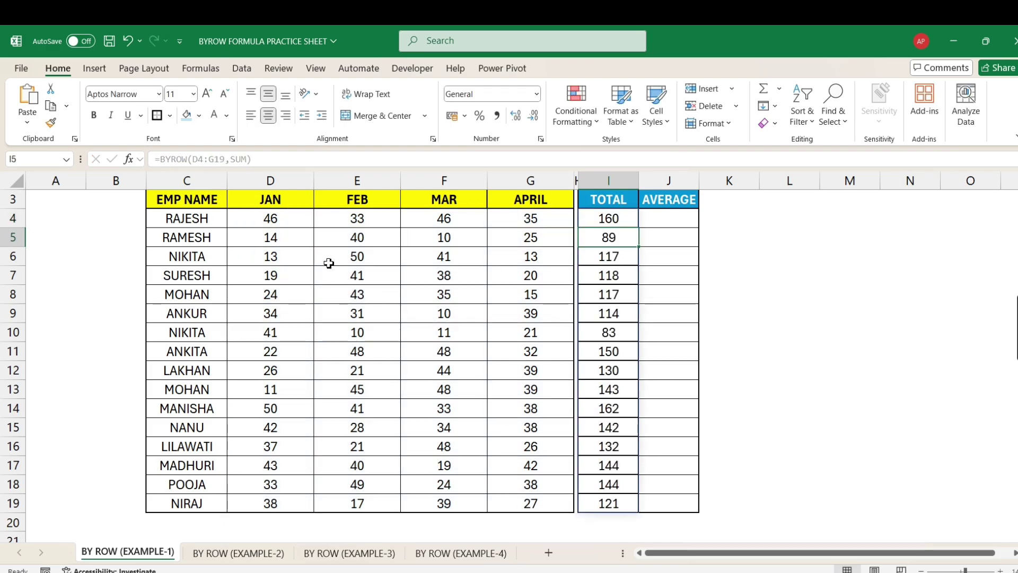
Sum the whole data range in K4 with =SUM(D4:G19) for comparison, and delete that formula.
drag(276, 224, 521, 506)
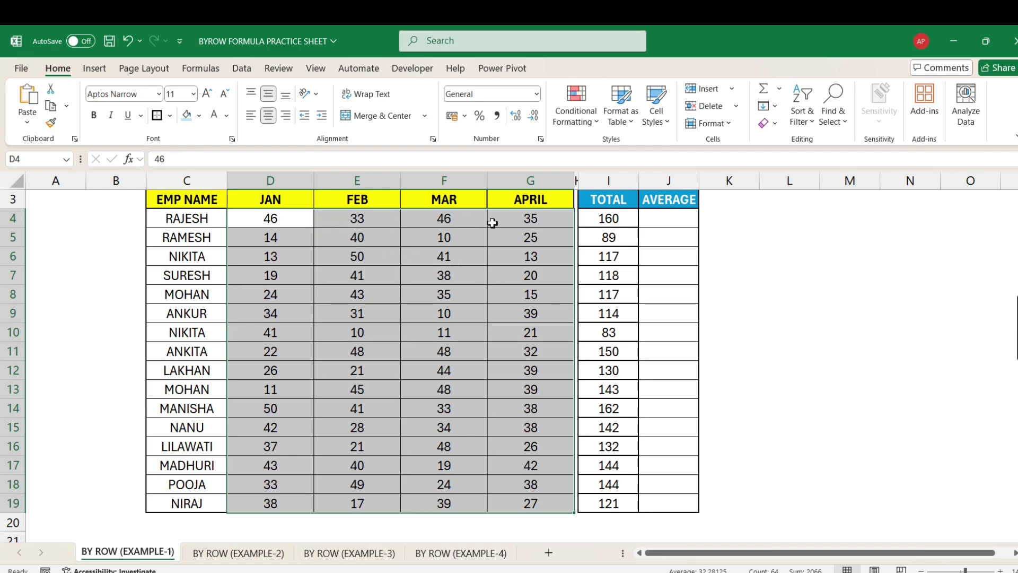
click(616, 218)
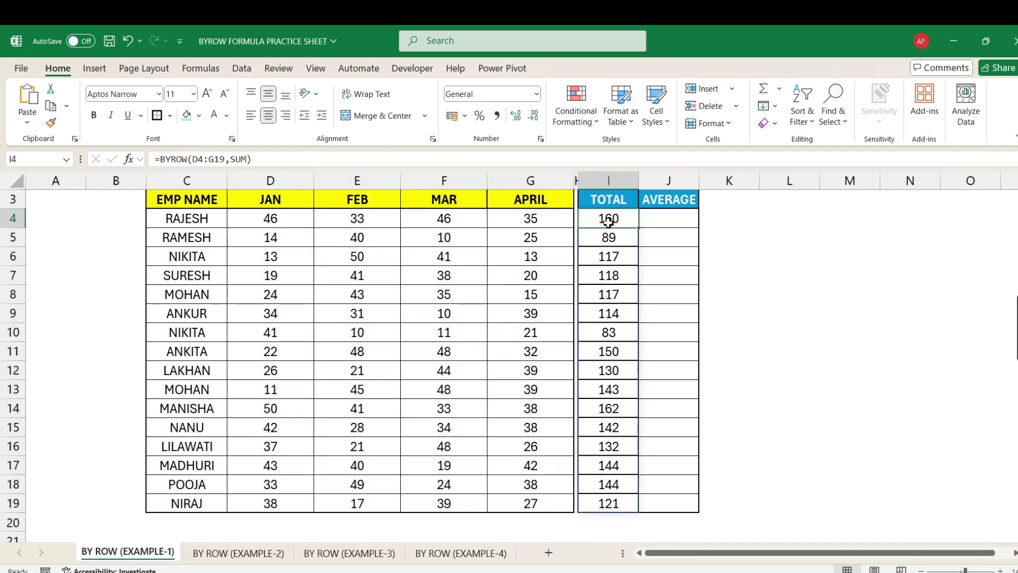
click(724, 222)
text(=SU)
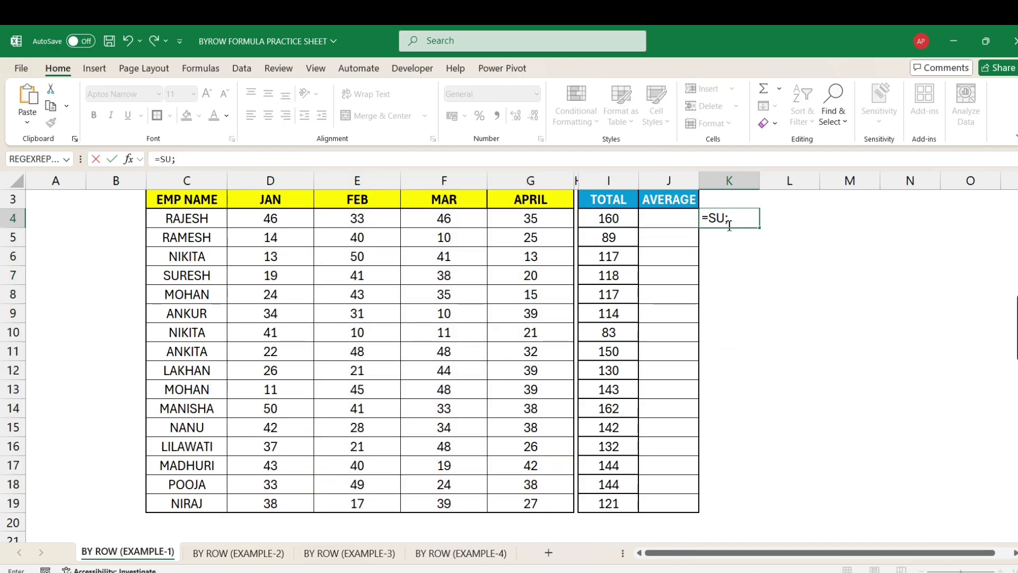
text(M()
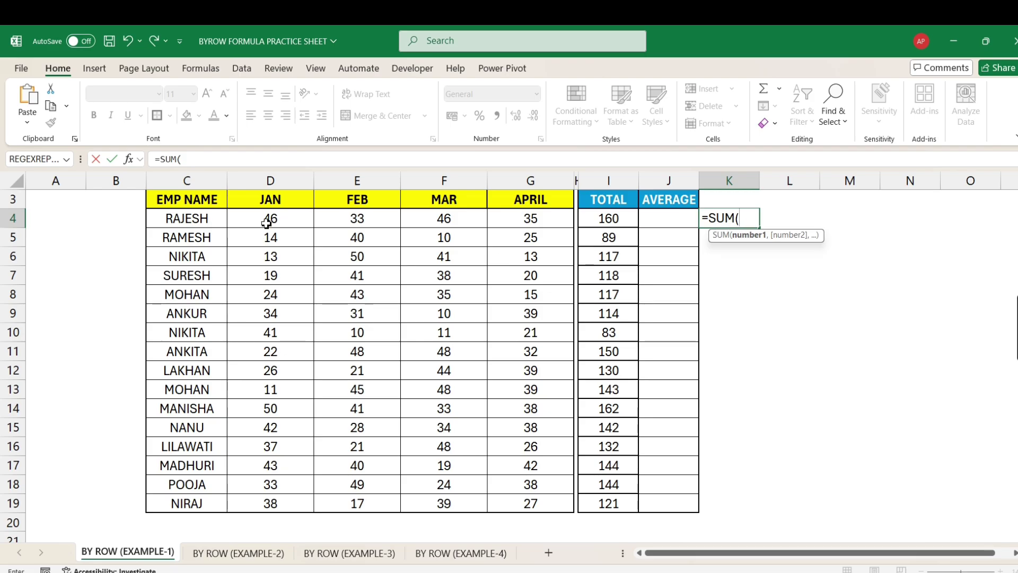
drag(268, 221, 527, 506)
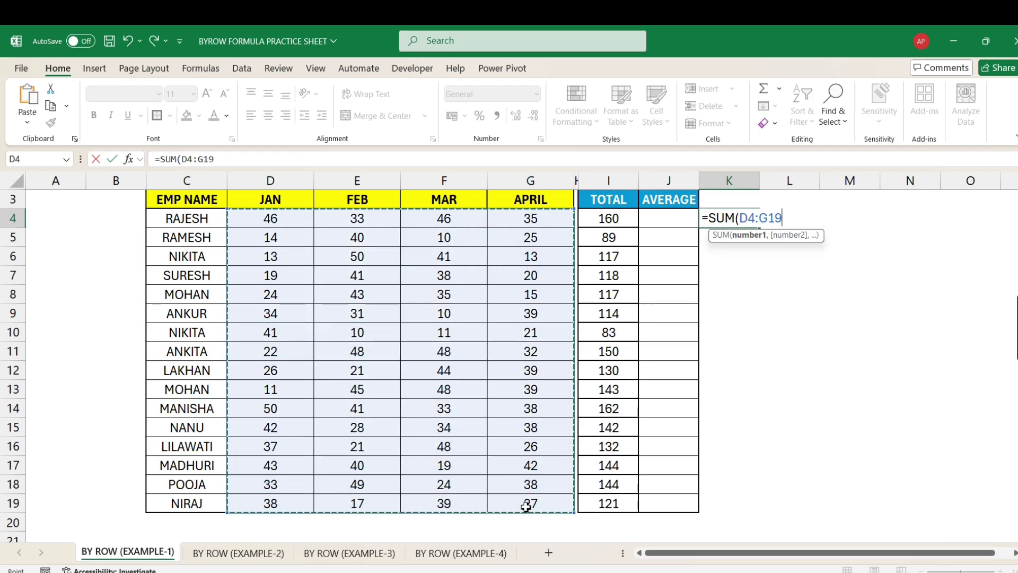
text())
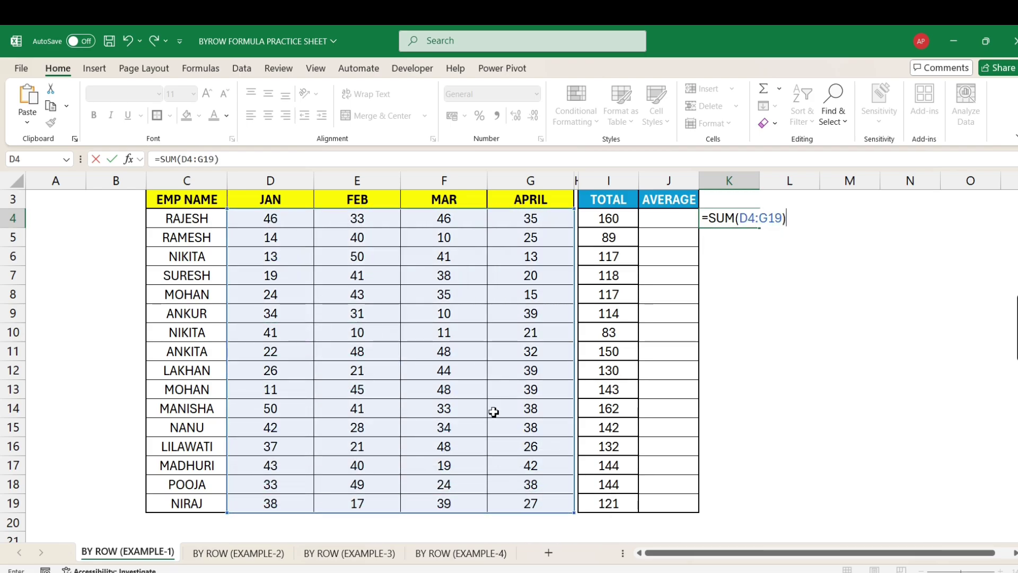
key(Return)
key(Up)
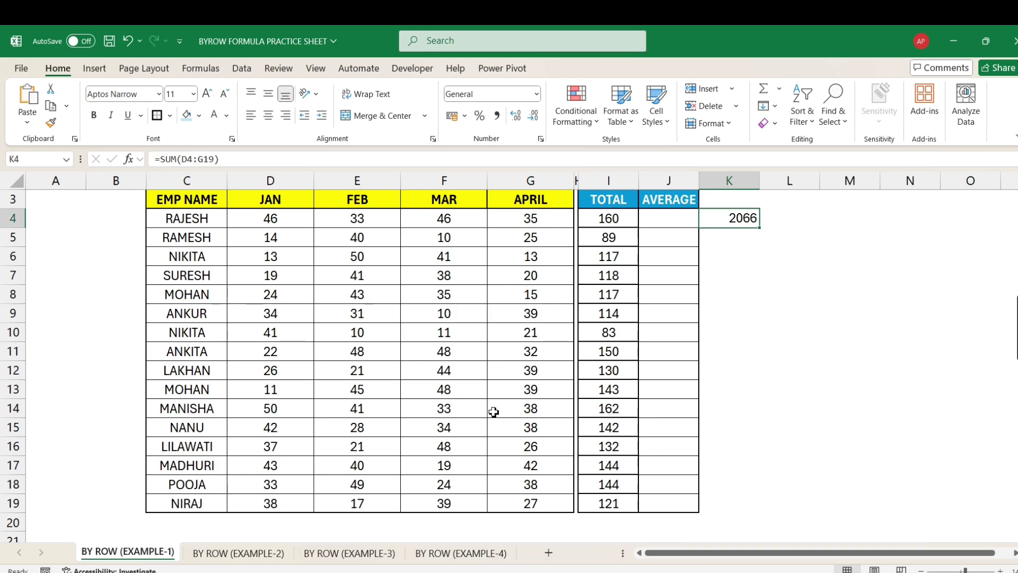
key(Delete)
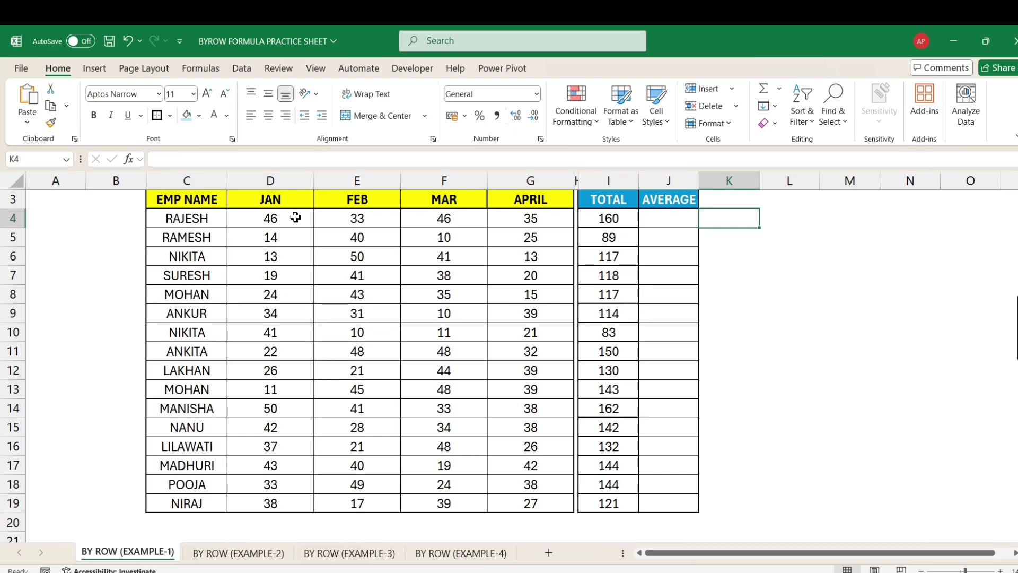
drag(295, 217, 531, 503)
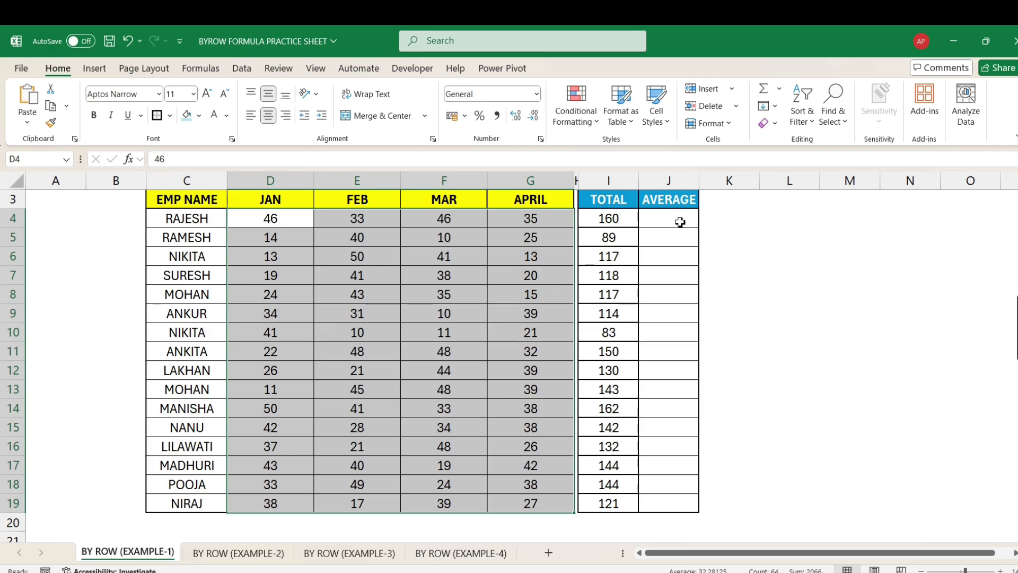
Make the array range in the TOTAL formula in I4 absolute, giving =BYROW($D$4:$G$19,SUM).
drag(609, 218, 634, 503)
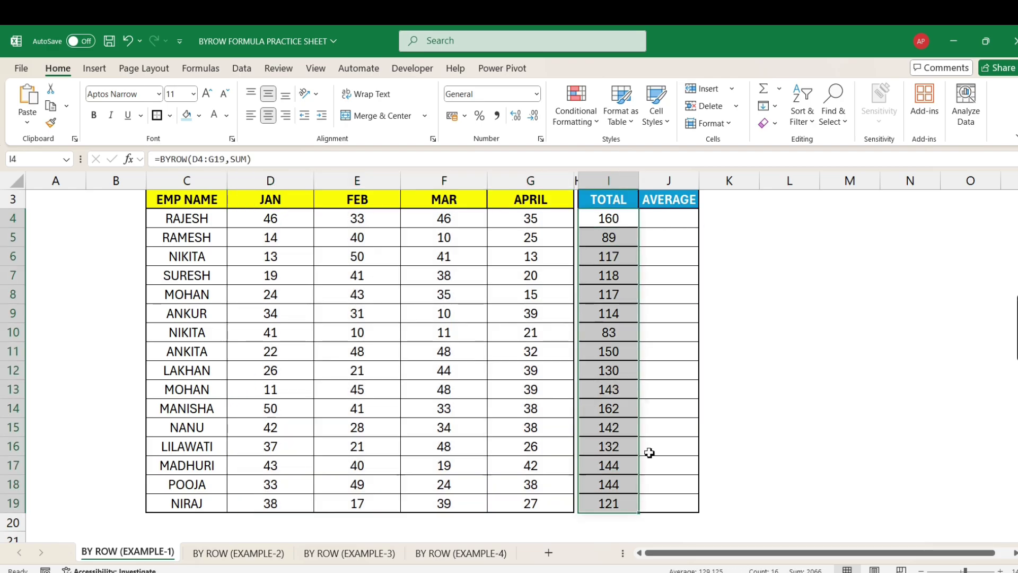
click(674, 219)
click(602, 219)
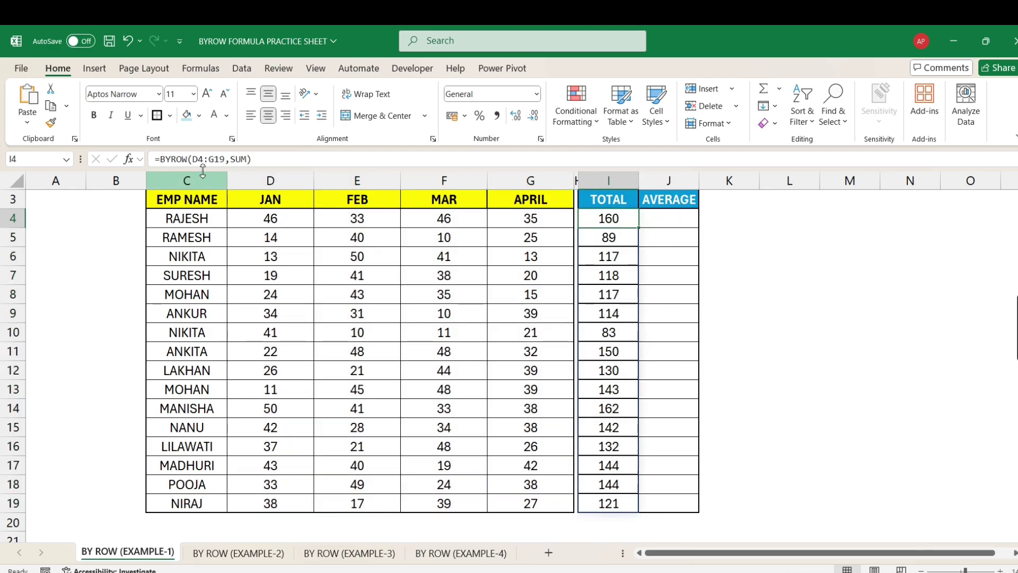
click(192, 158)
drag(191, 158, 227, 159)
key(F4)
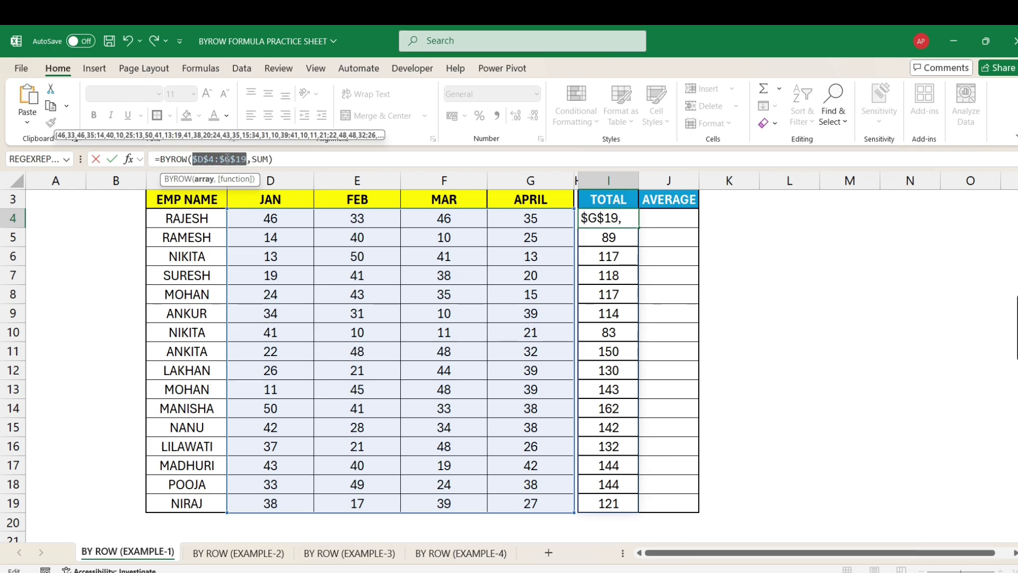
key(Return)
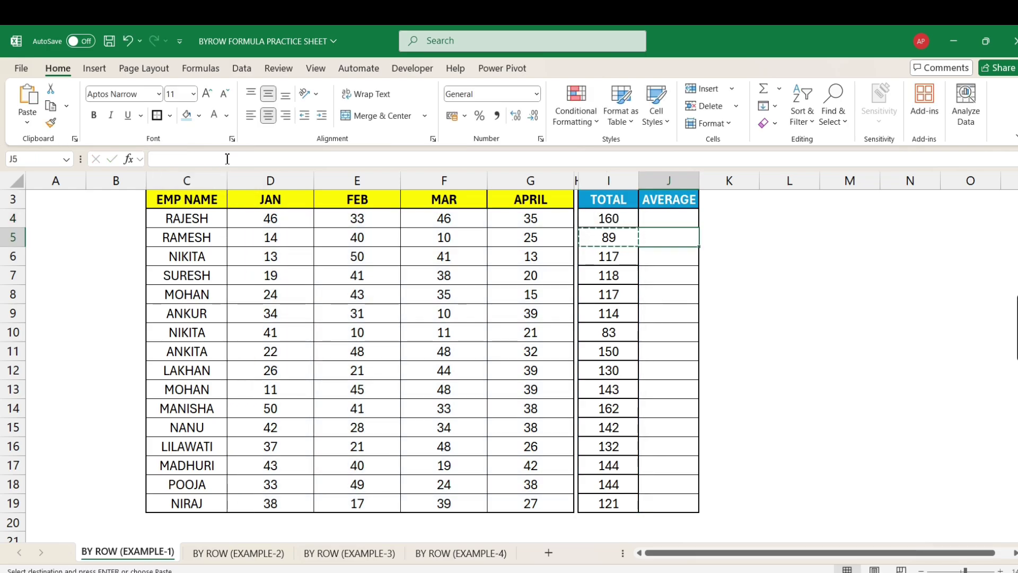
Copy the BYROW formula from I4 into the AVERAGE column at J4.
key(Up)
key(ctrl+c)
key(Right)
key(ctrl+v)
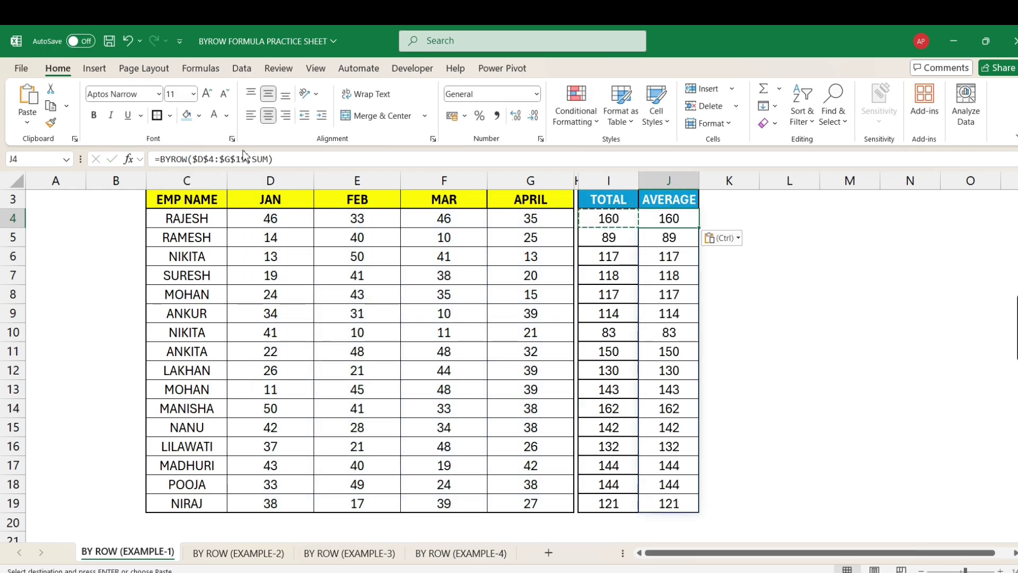
Replace SUM with AVERAGE in the J4 formula so it reads =BYROW($D$4:$G$19,AVERAGE).
click(273, 159)
key(BackSpace)
key(BackSpace)
key(BackSpace)
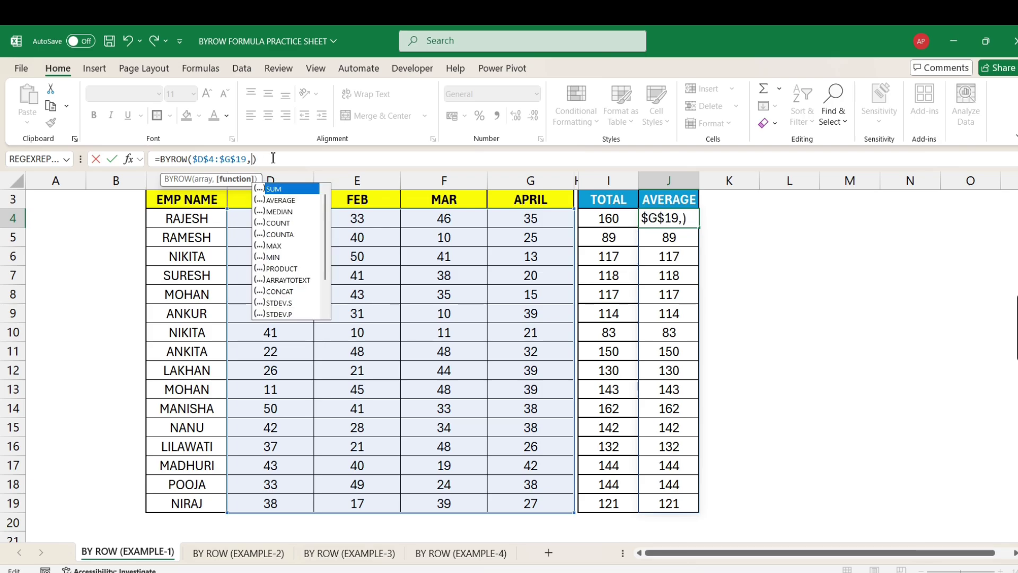
key(Down)
key(Down)
key(Down)
key(Down)
key(Down)
key(Down)
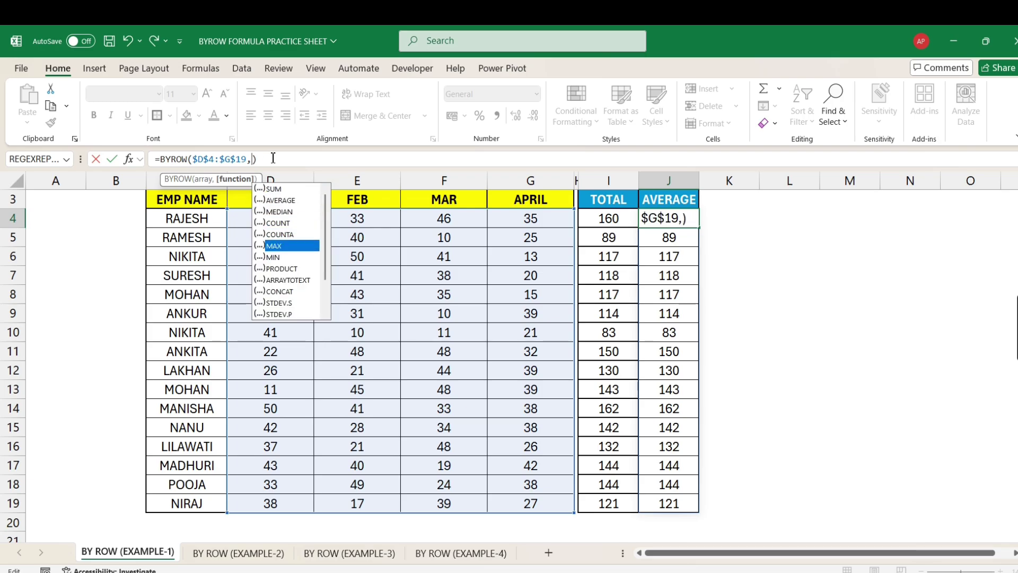
key(Up)
key(Up)
key(Up)
key(Up)
key(Up)
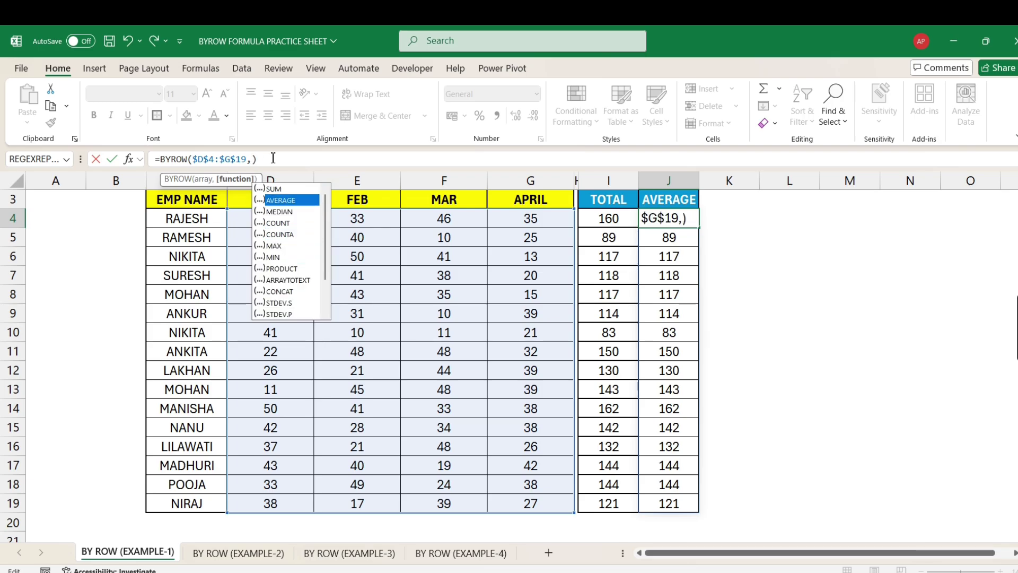
key(Tab)
key(Return)
key(Up)
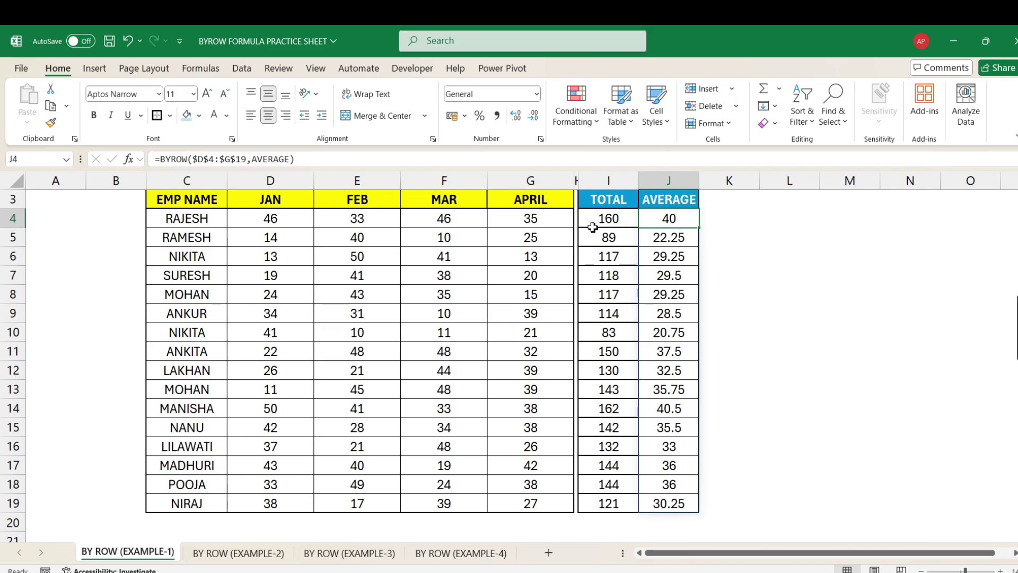
drag(594, 220, 675, 504)
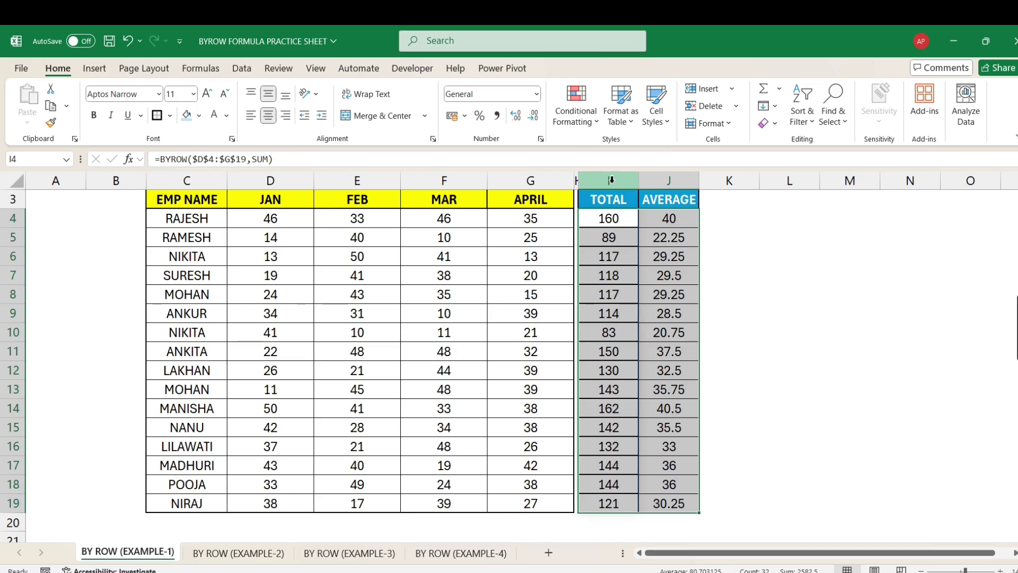
drag(610, 180, 679, 184)
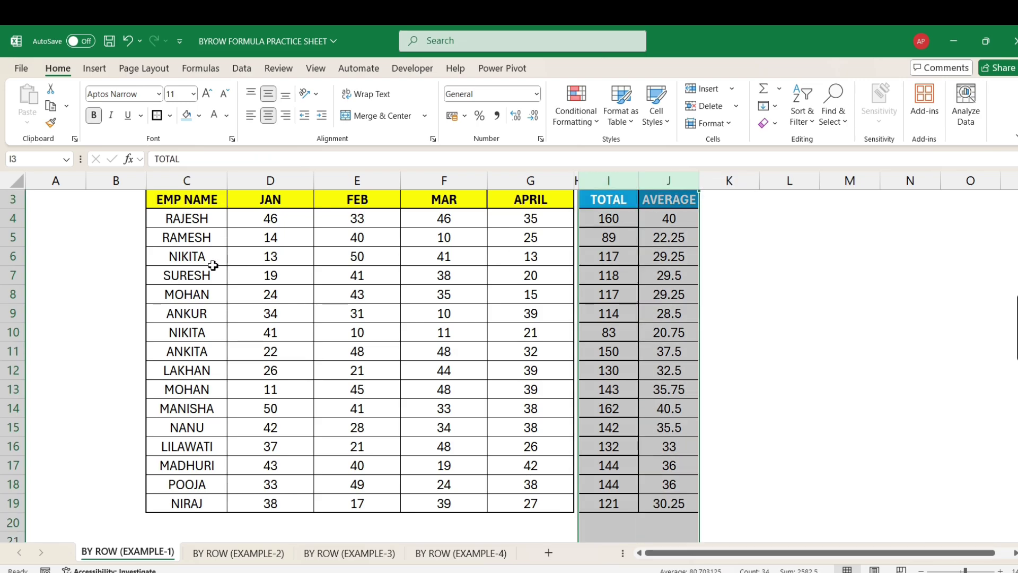
click(189, 199)
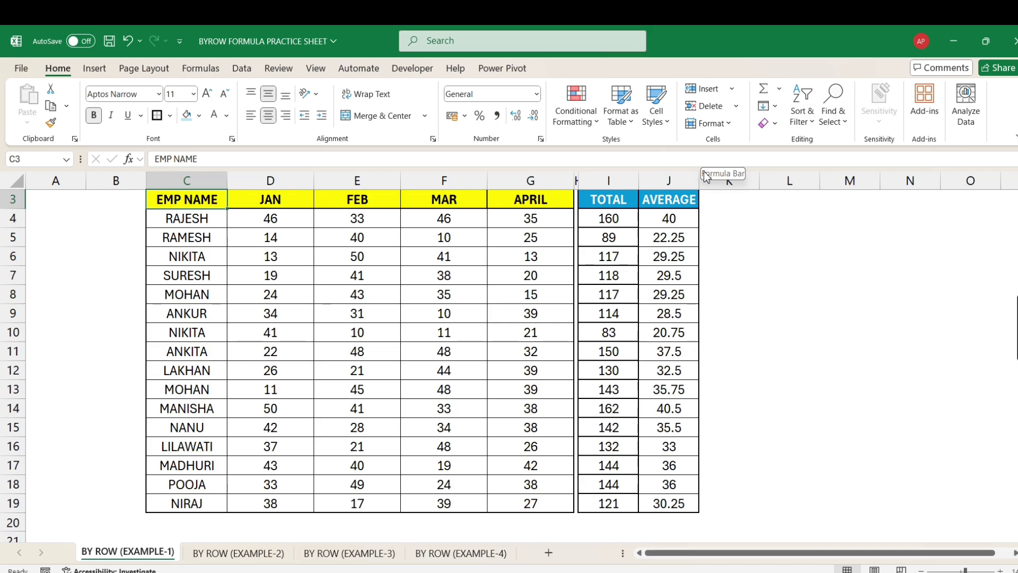
drag(293, 204, 544, 506)
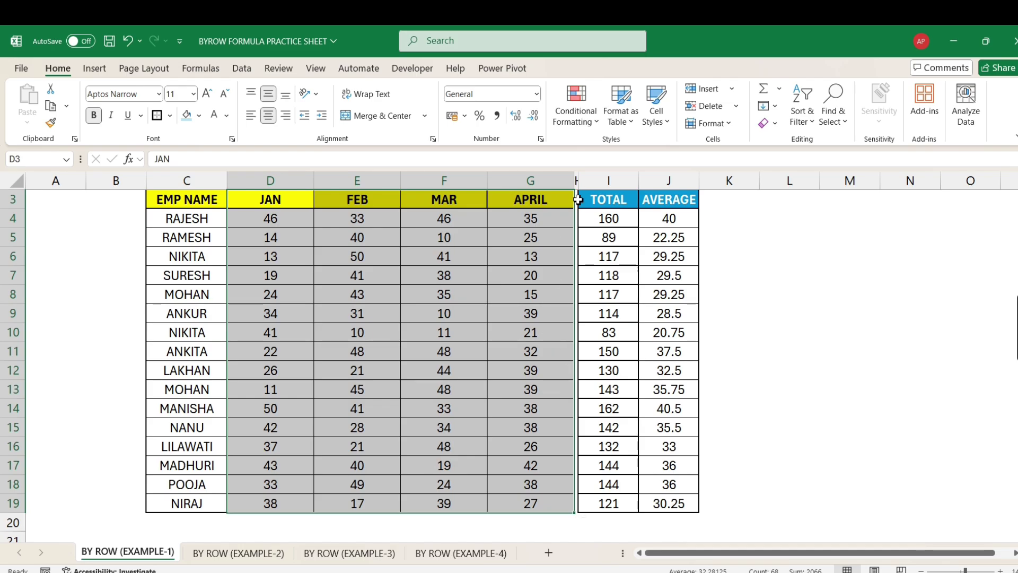
click(609, 222)
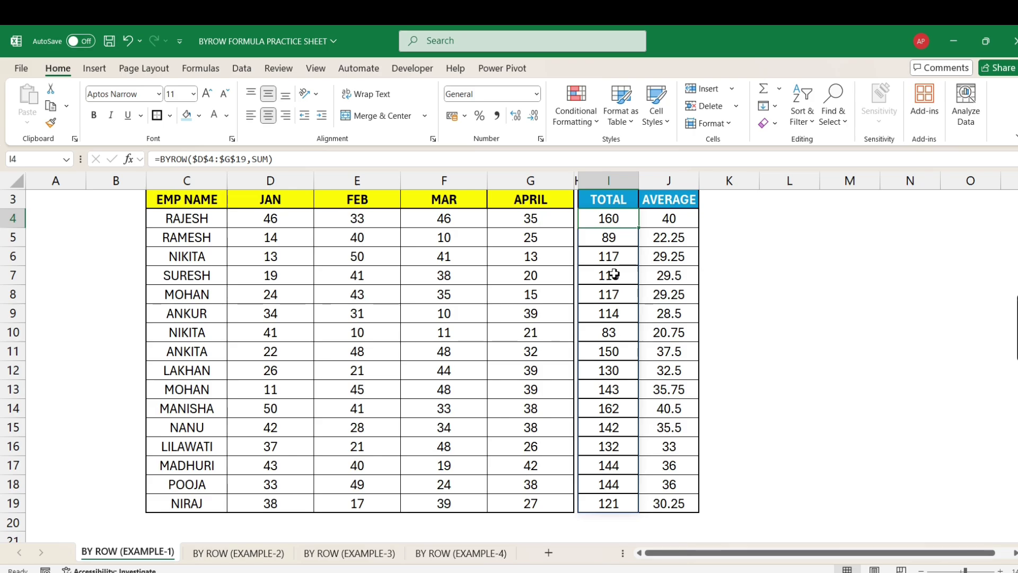
Enter the heading TOP 5 in cell L5.
click(805, 234)
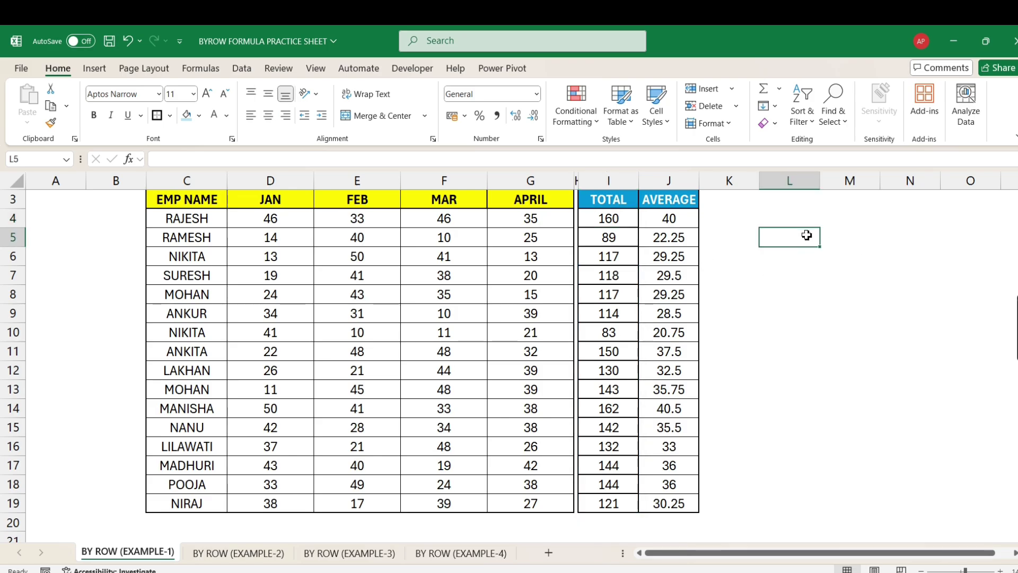
text(TOP 5)
key(Return)
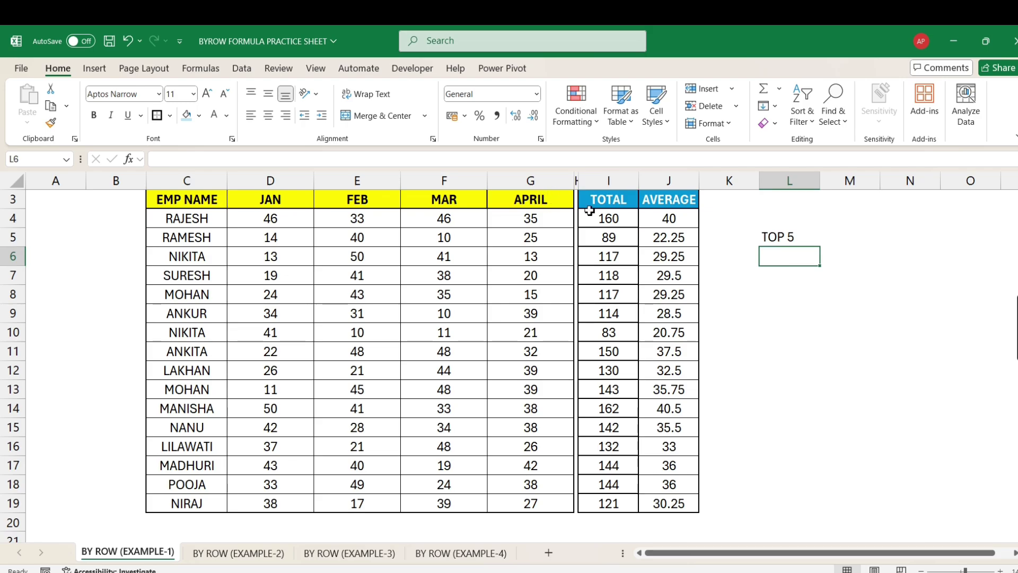
text(=)
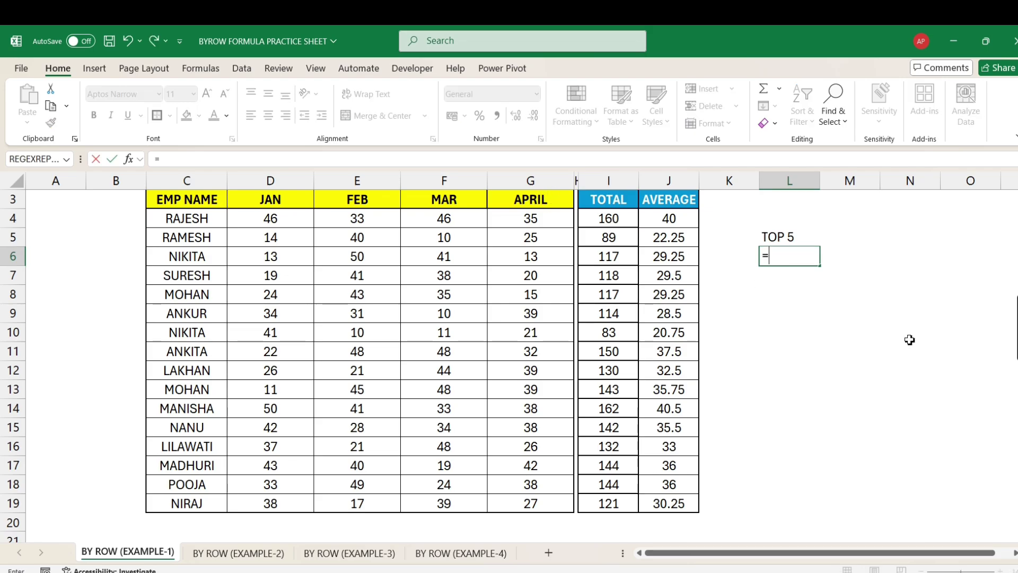
text(SUM()
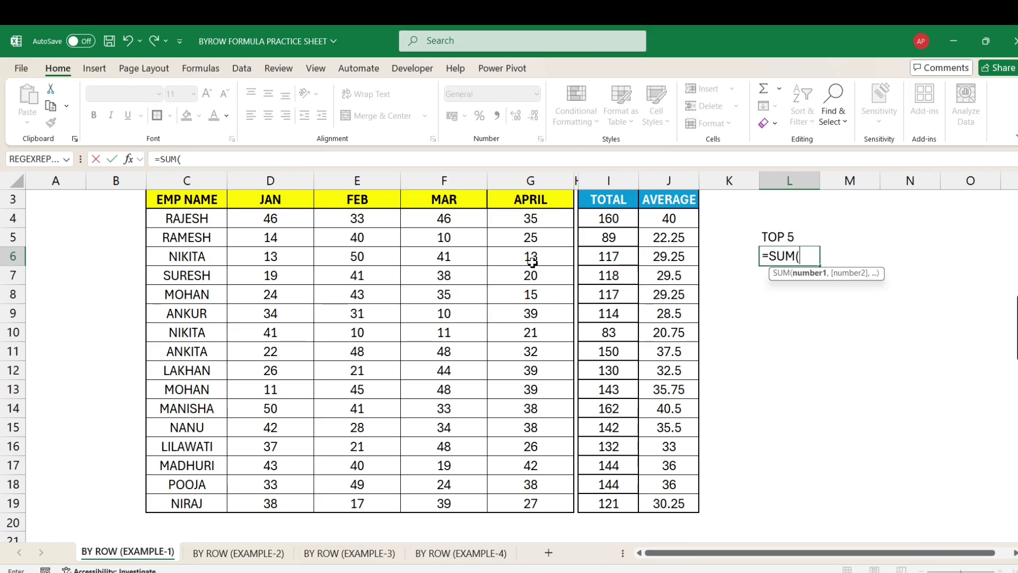
click(289, 229)
drag(289, 219, 531, 522)
key(Escape)
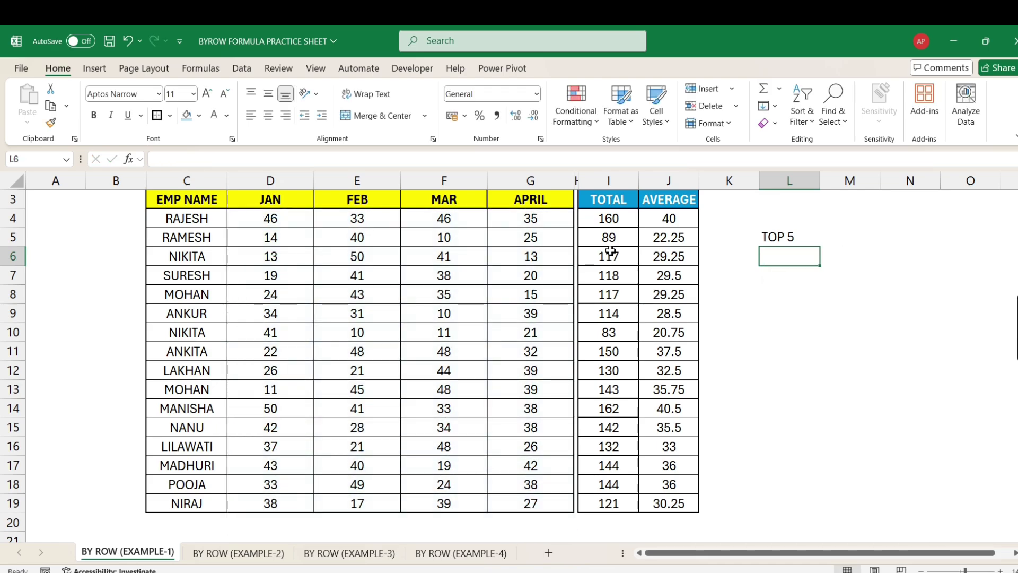
click(611, 223)
drag(611, 223, 595, 501)
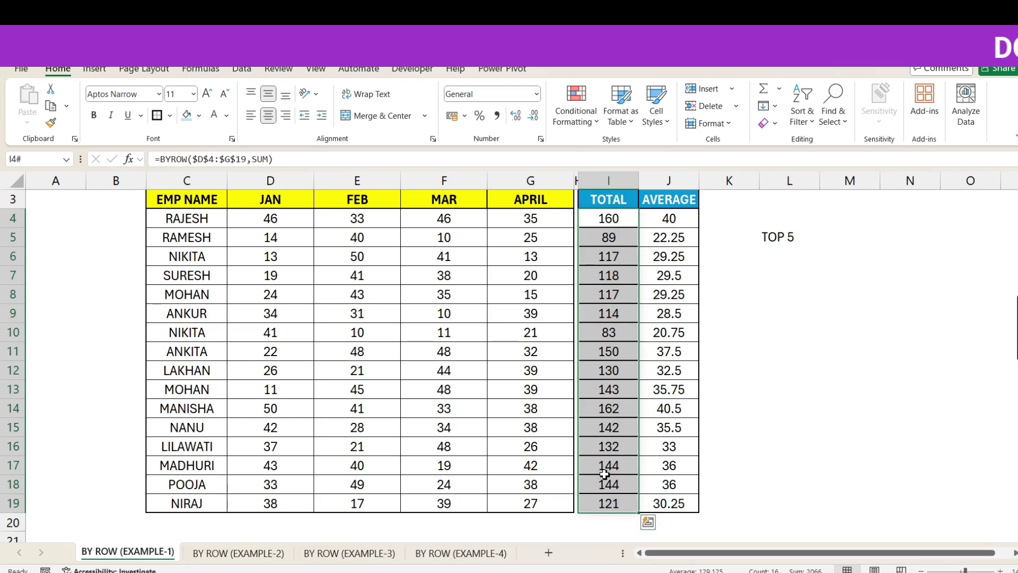
click(770, 272)
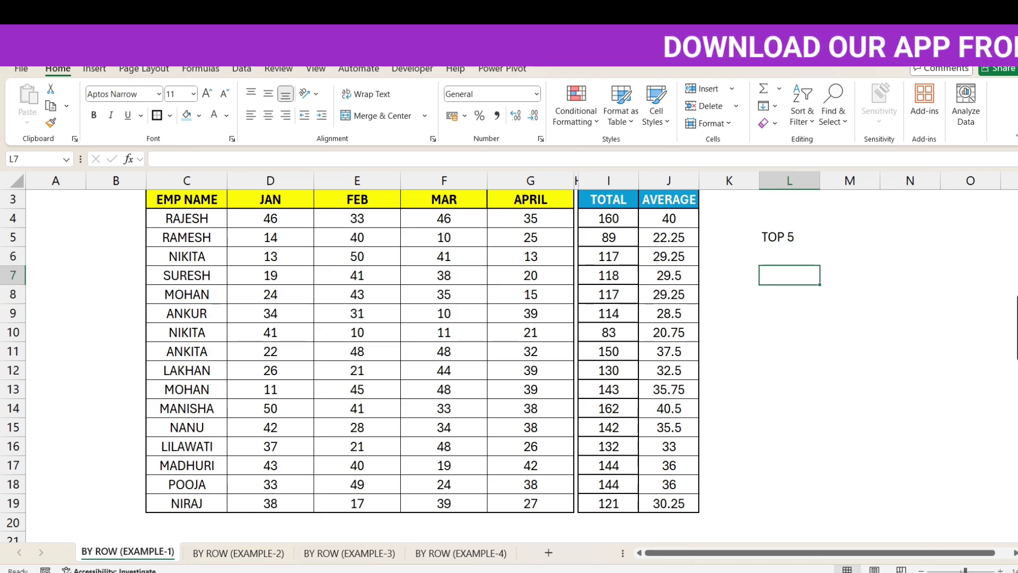
key(Up)
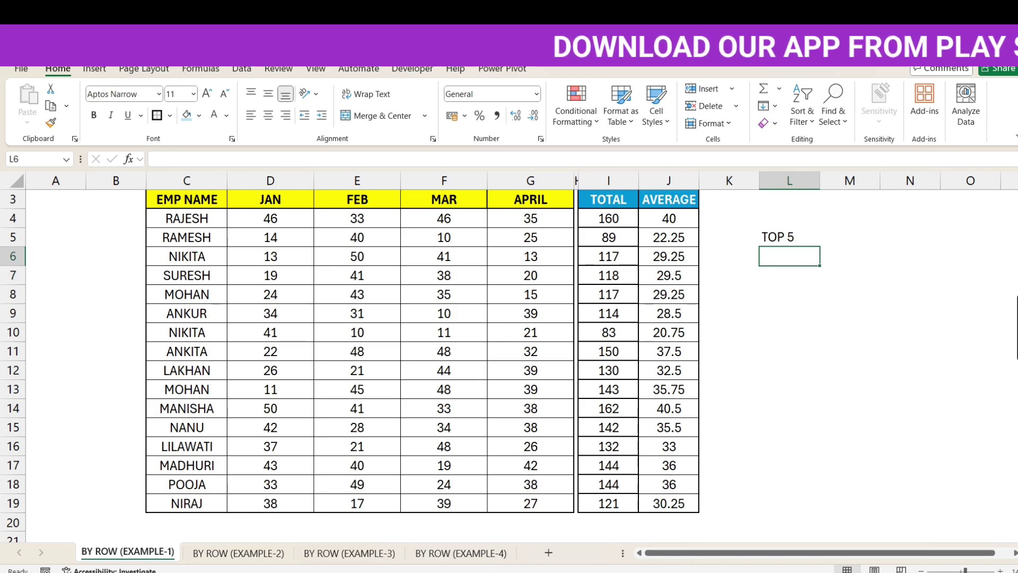
Enter a BYROW formula in L7 with only the monthly values D4:G19 as its array.
key(Down)
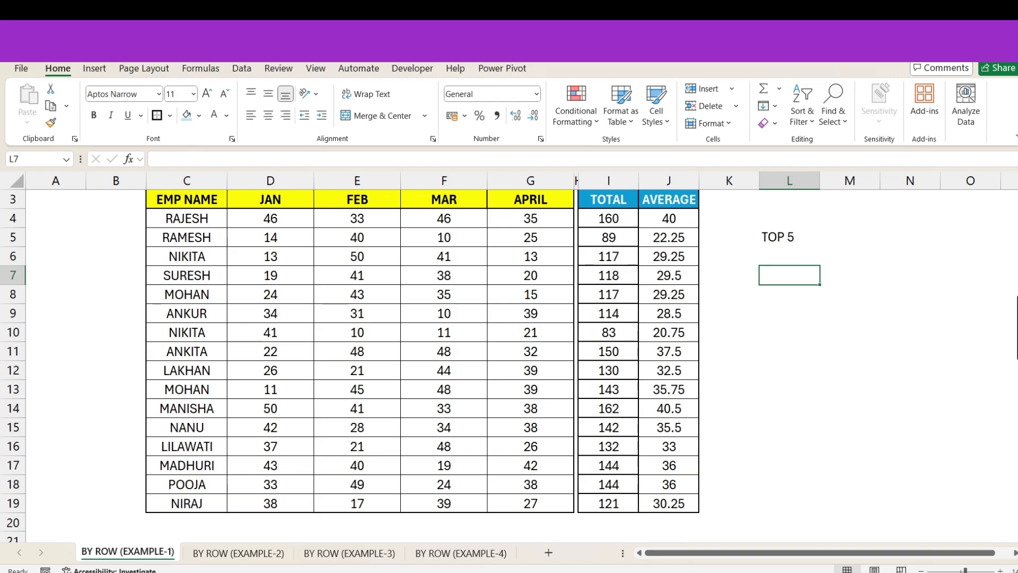
text(=BY)
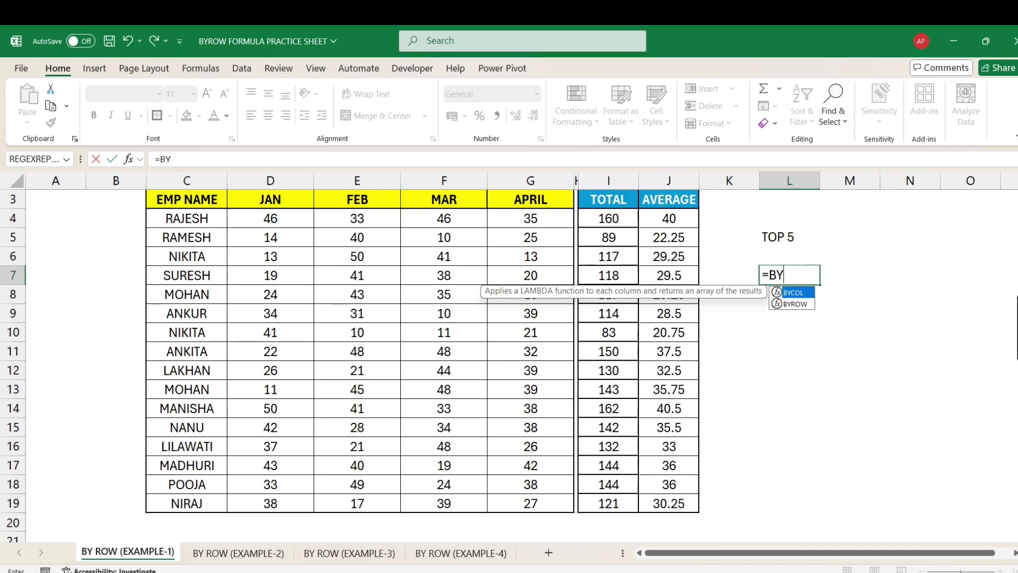
key(Down)
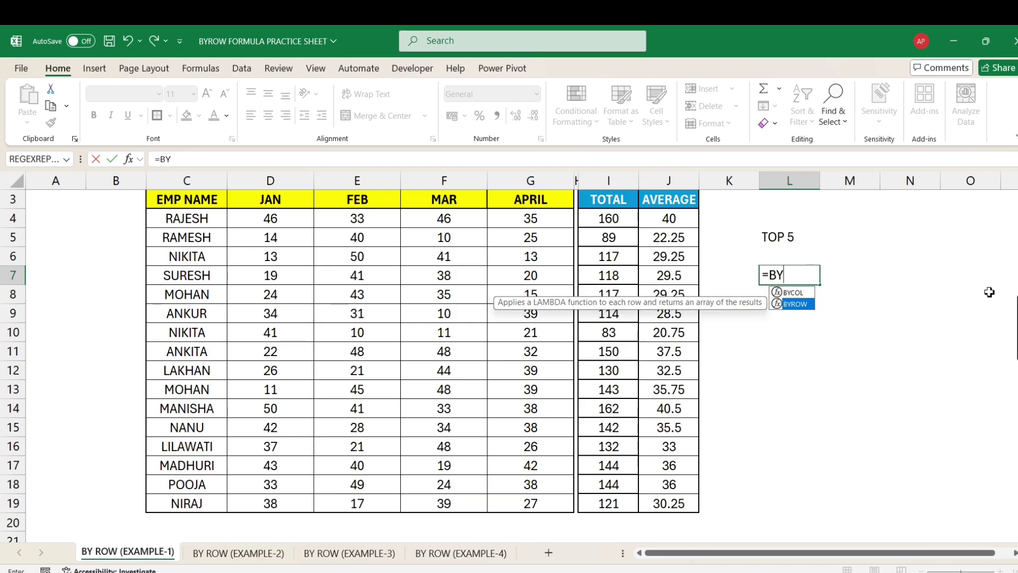
key(Tab)
click(308, 218)
drag(308, 218, 537, 498)
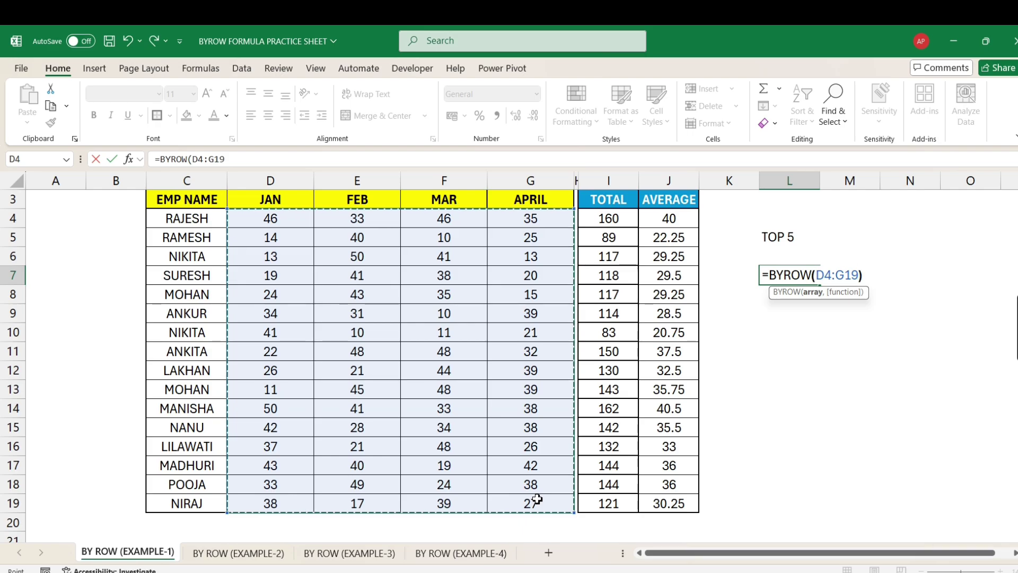
key(ctrl+Return)
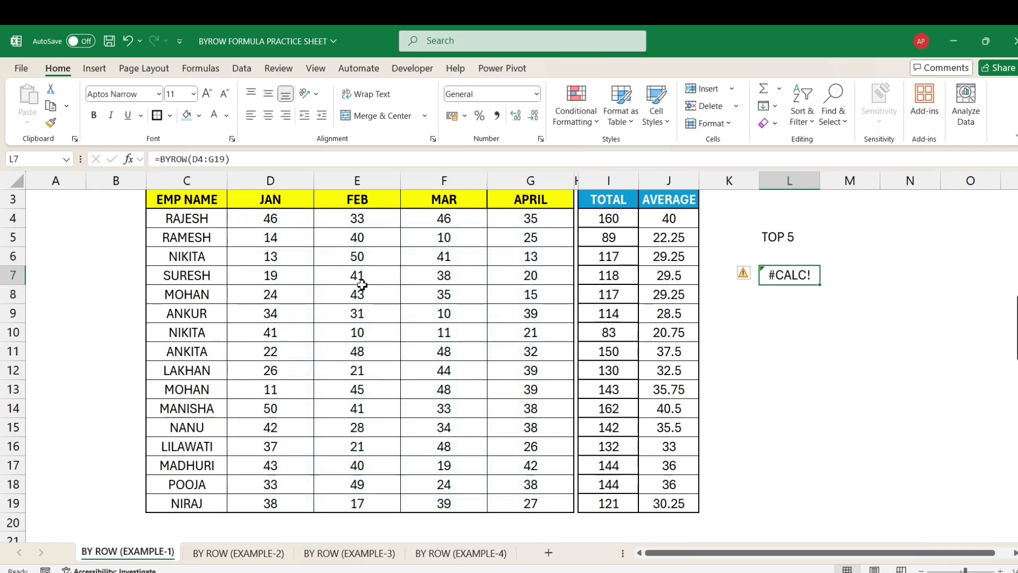
Add SUM as the function in the L7 formula, giving =BYROW(D4:G19,SUM), and check the spilled totals.
key(F2)
key(Left)
text(,)
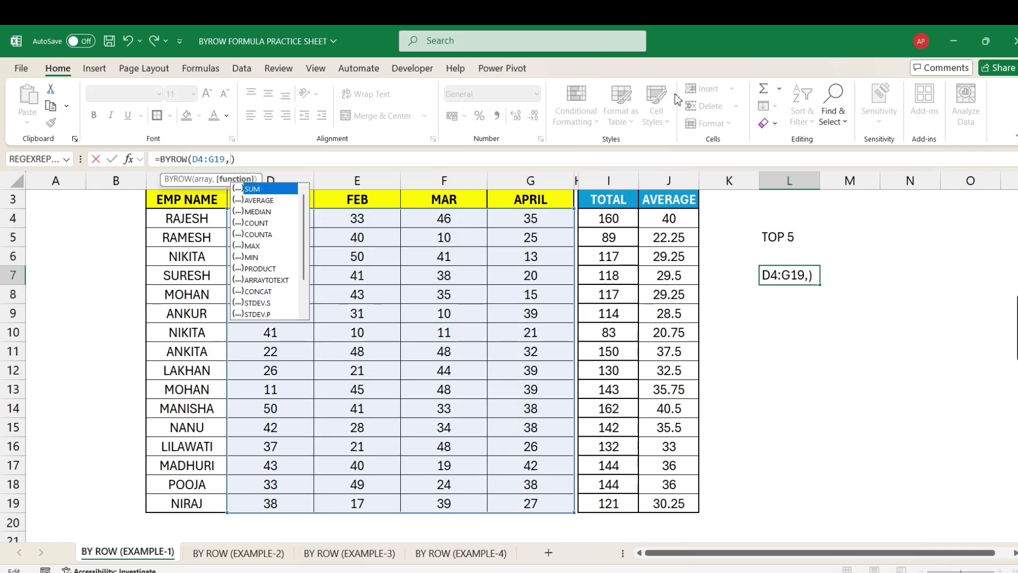
key(Tab)
key(ctrl+Return)
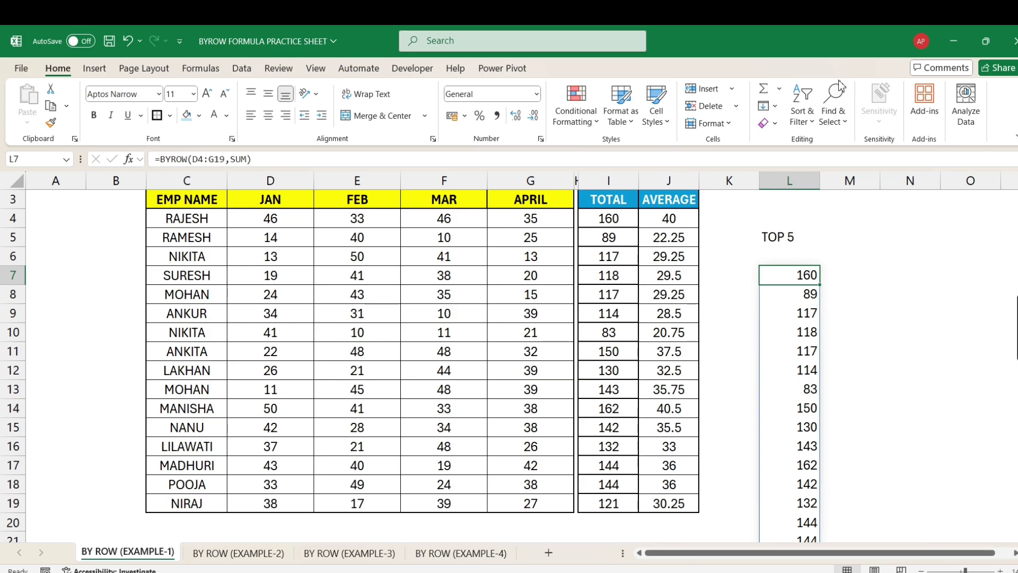
scroll(818, 303, down, 3)
scroll(646, 248, up, 3)
scroll(641, 348, down, 1)
scroll(291, 230, up, 2)
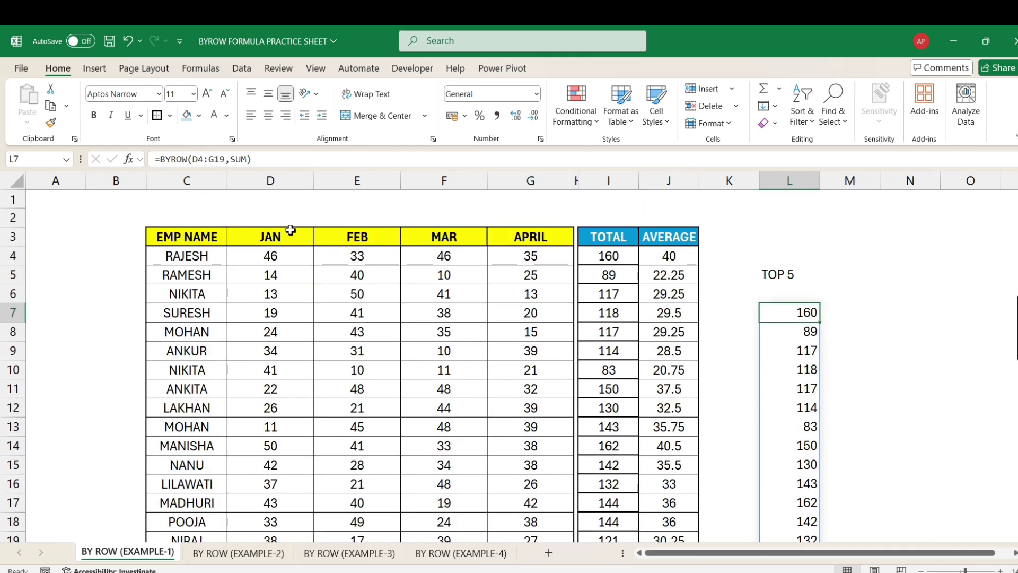
Start wrapping the L7 formula in INDEX, with the employee names C4:C19 as its array.
click(162, 158)
text(INDEX)
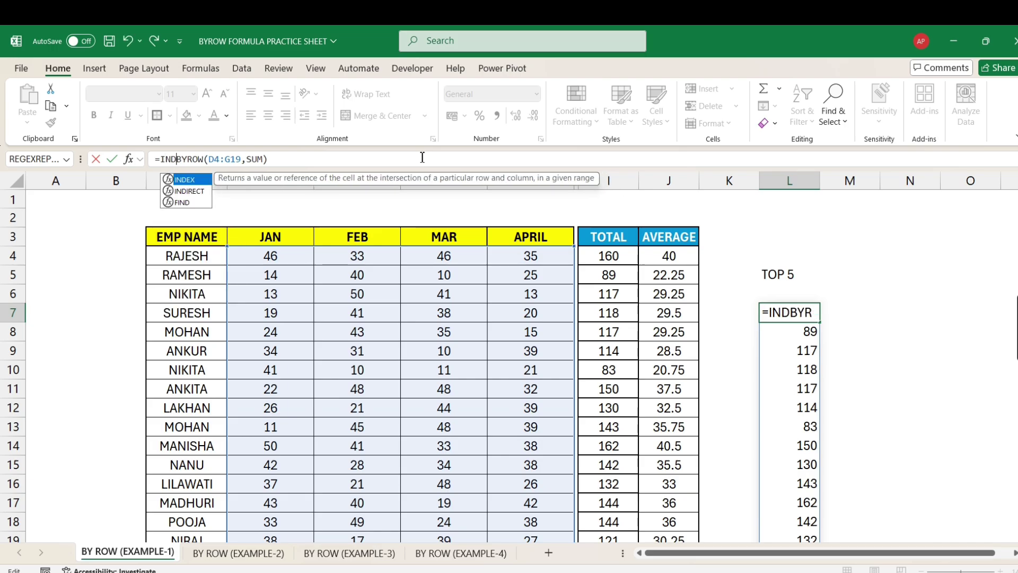
text(()
drag(187, 257, 203, 507)
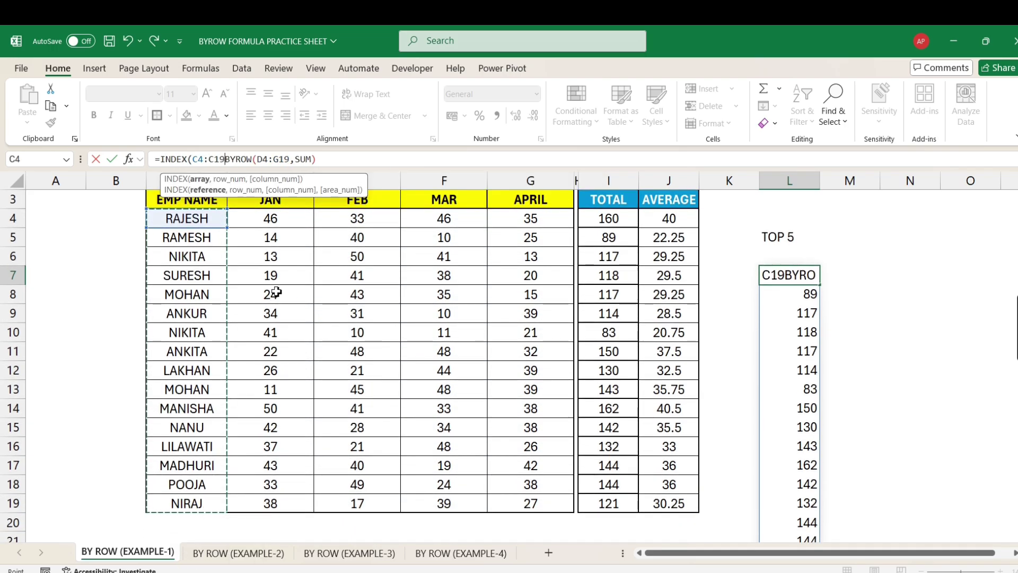
scroll(277, 291, up, 1)
text(,)
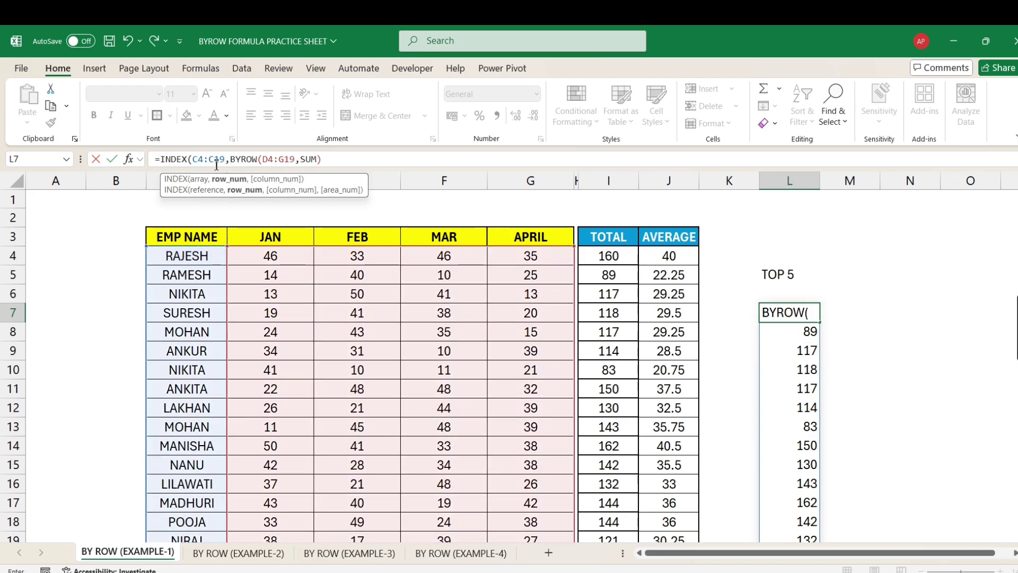
Copy the BYROW(D4:G19,SUM) part of the L7 formula and nest the original inside MATCH and LARGE as LARGE's array.
drag(232, 159, 323, 159)
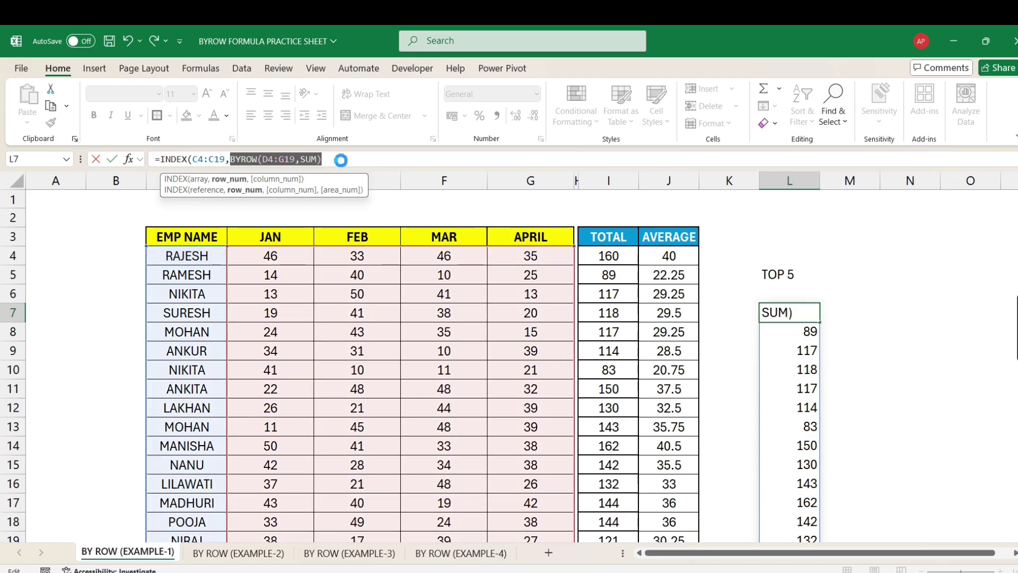
click(232, 159)
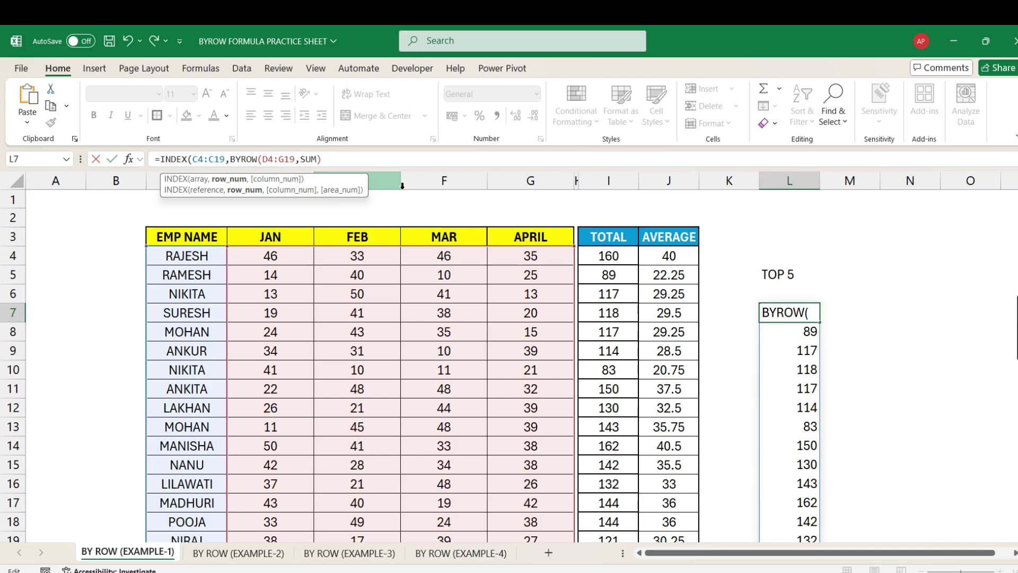
text(MATCH()
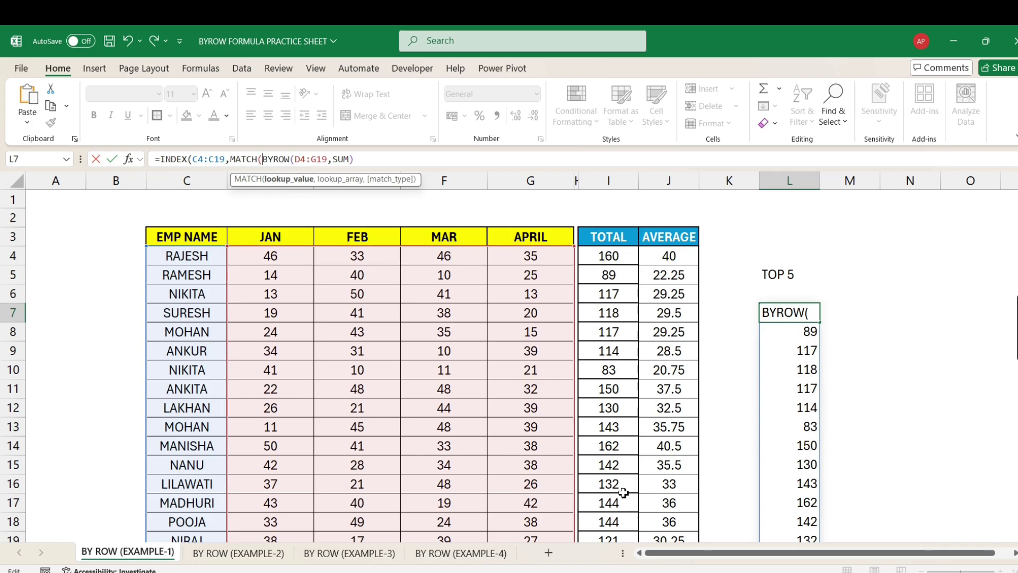
scroll(627, 318, down, 1)
scroll(628, 314, down, 1)
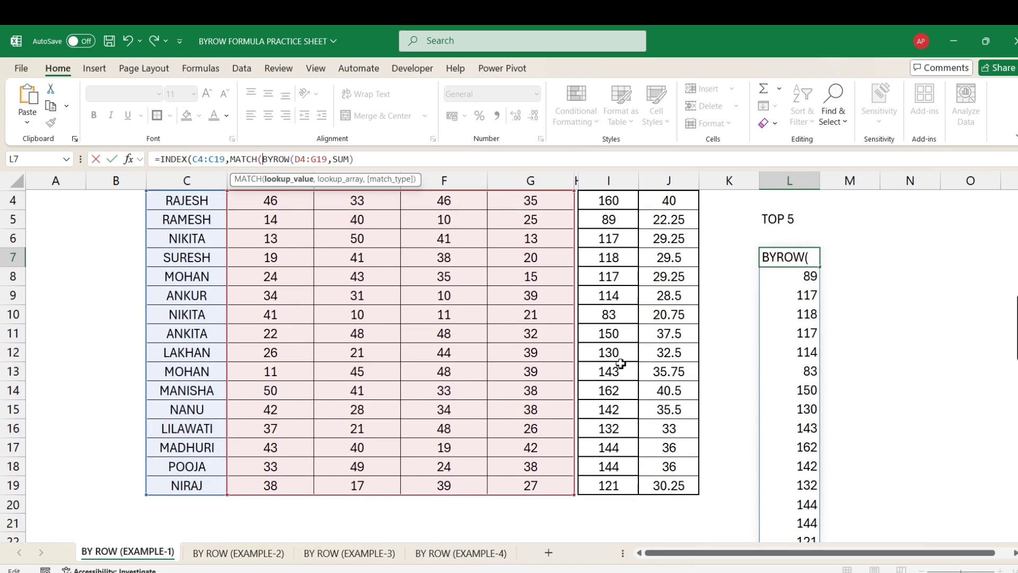
scroll(503, 319, up, 3)
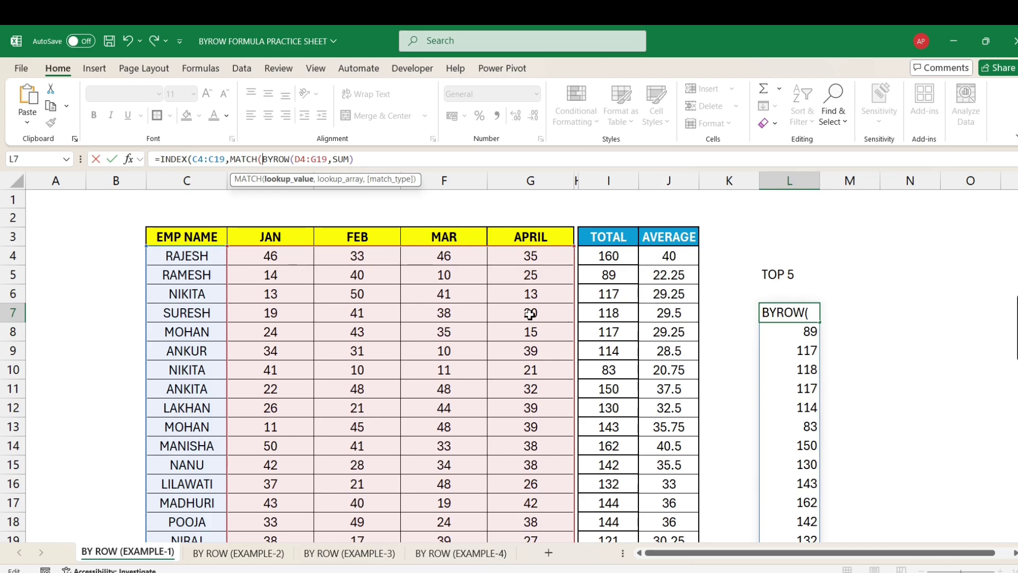
text(LARGE)
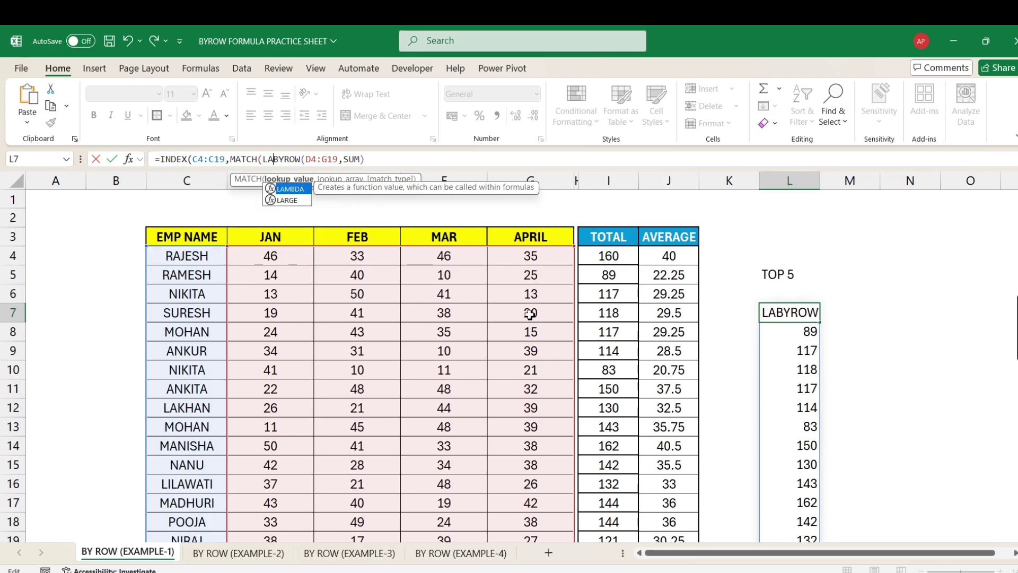
text(()
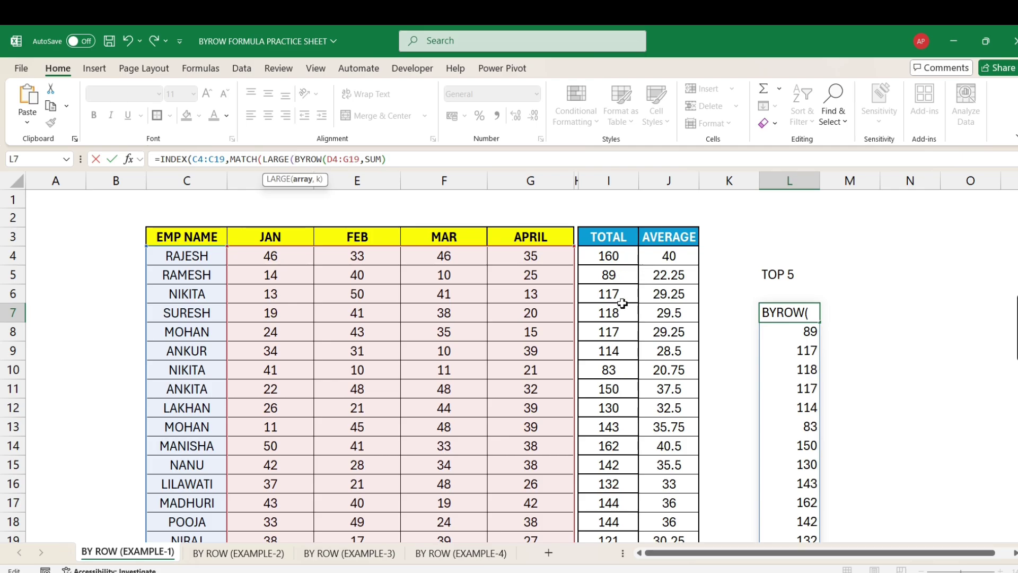
Complete the LARGE function in the L7 formula with {1;2;3;4;5} as its k argument.
click(418, 159)
text(,{1;2)
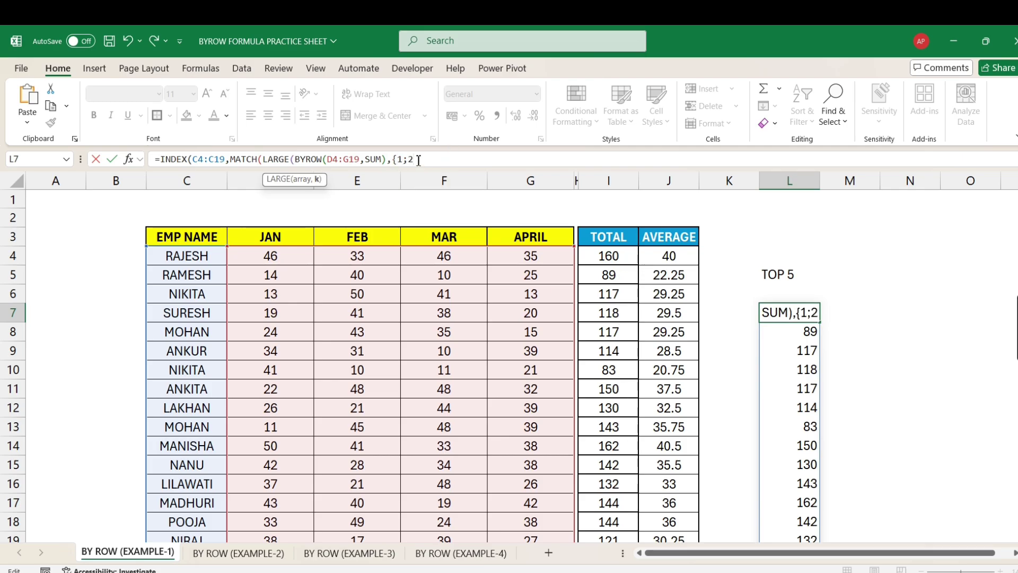
text(;3;4;5)
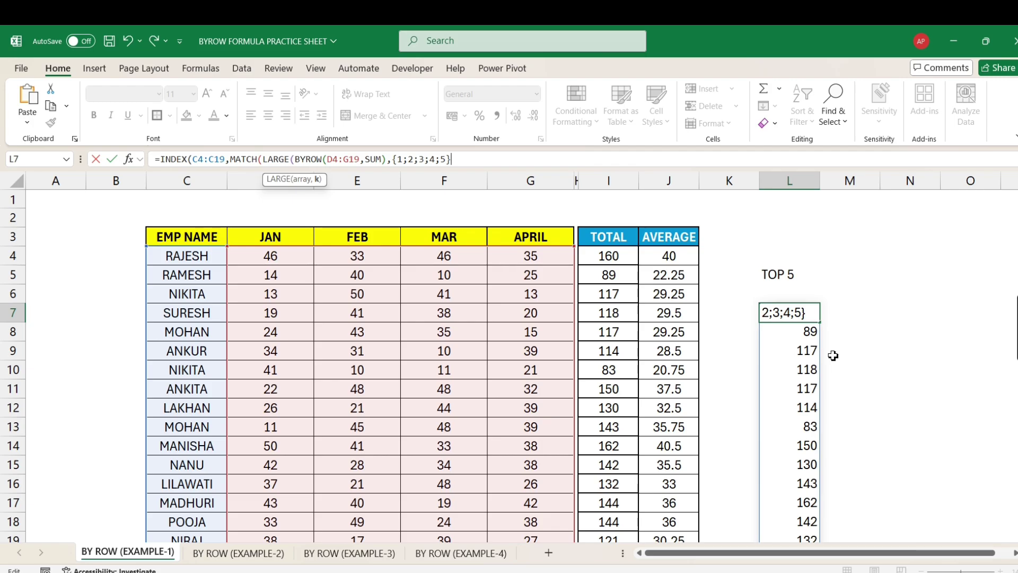
text(),)
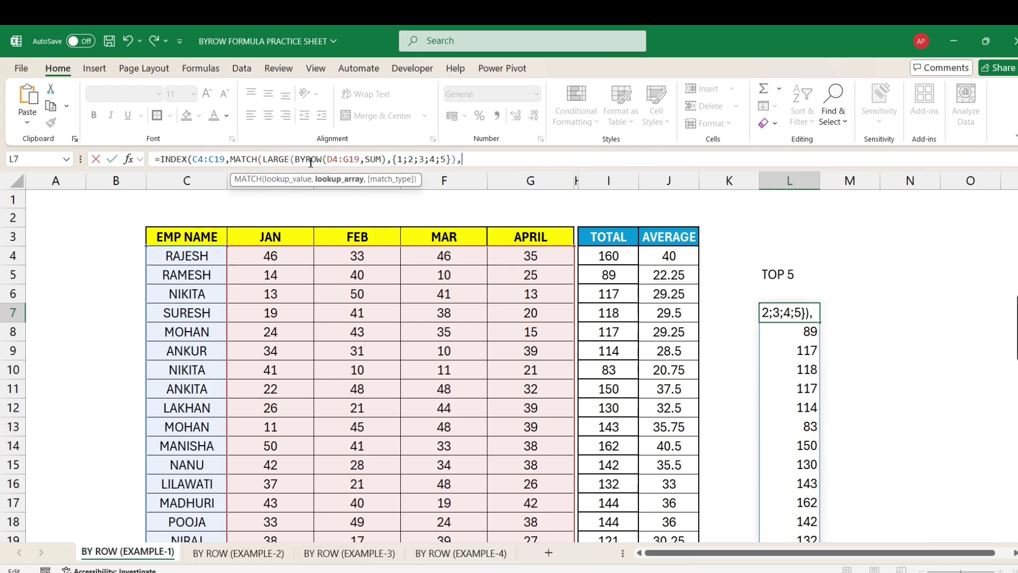
Paste BYROW(D4:G19,SUM) as MATCH's lookup array, set match type 0 and INDEX column 1, and enter the L7 formula.
key(ctrl+v)
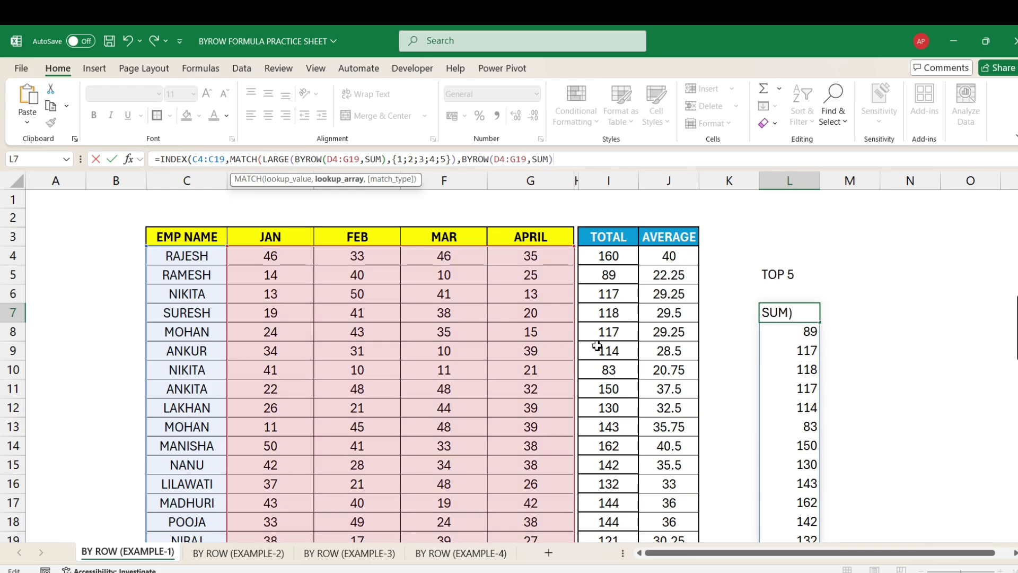
text(,0)
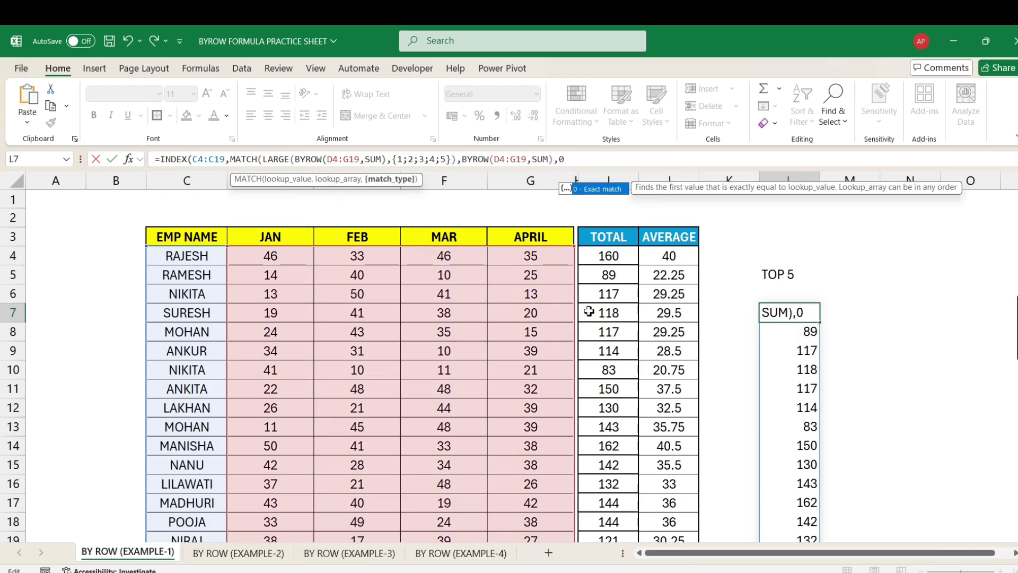
text())
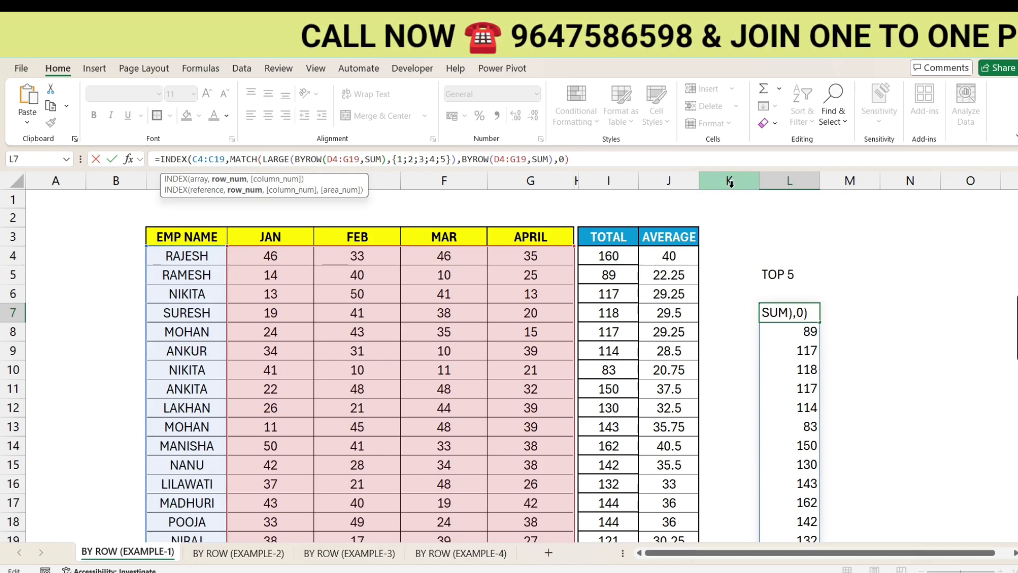
text(,1))
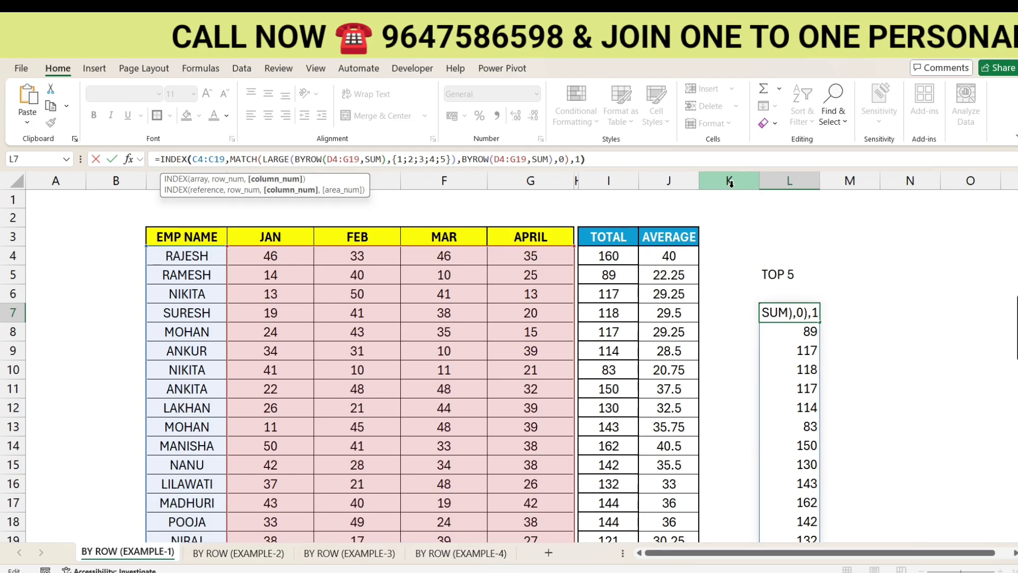
key(Return)
click(792, 313)
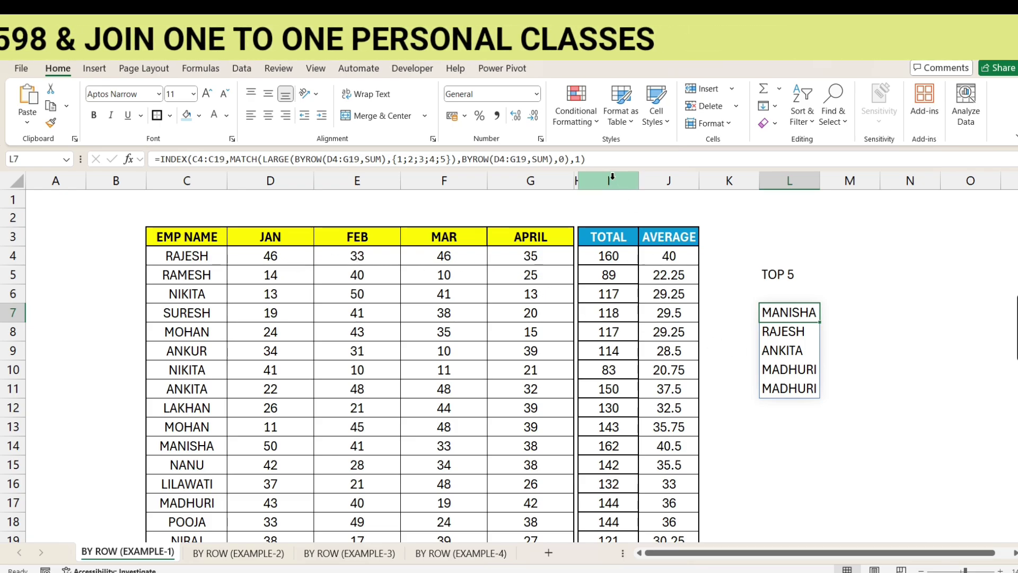
Review the top 5 formula in L7 against the monthly values in D4:G19 and the TOTAL formula in I4.
drag(274, 264, 514, 501)
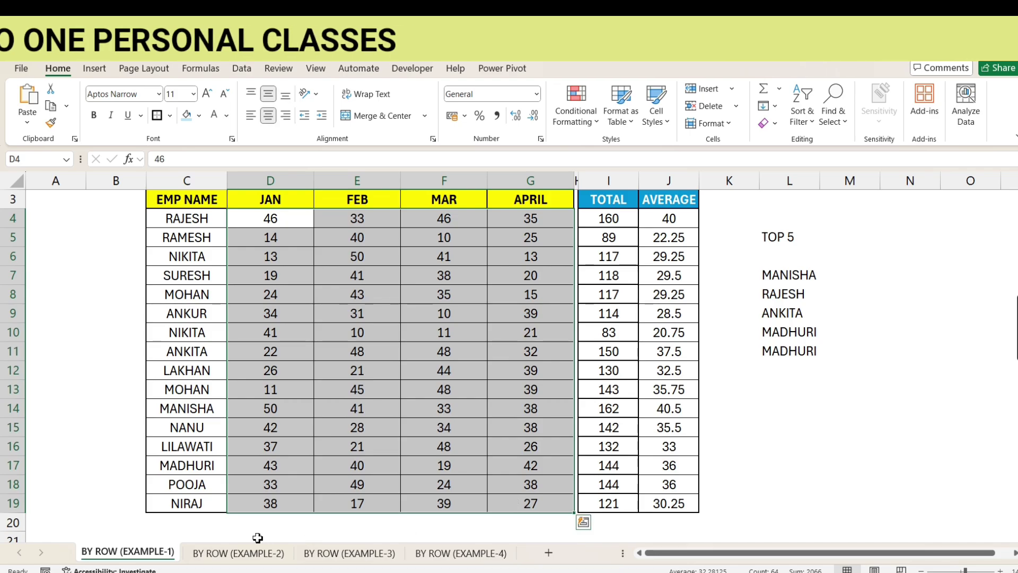
scroll(531, 329, up, 1)
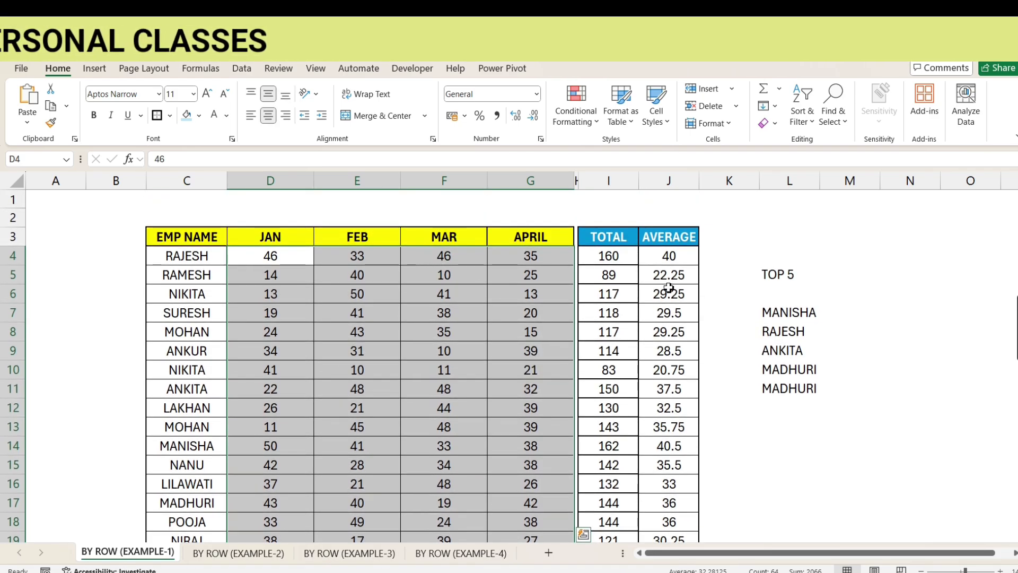
click(780, 316)
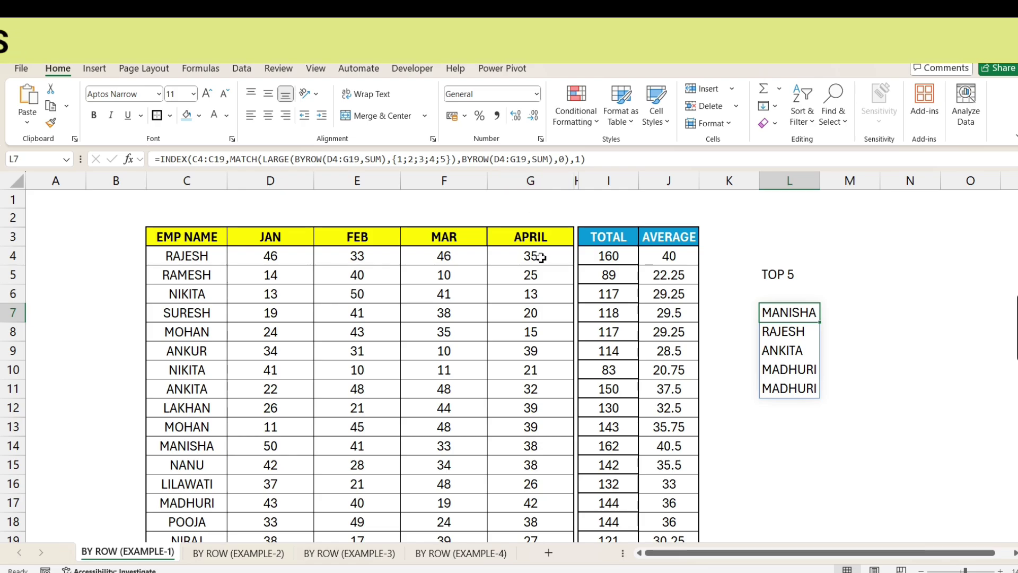
drag(256, 255, 288, 497)
scroll(723, 384, up, 1)
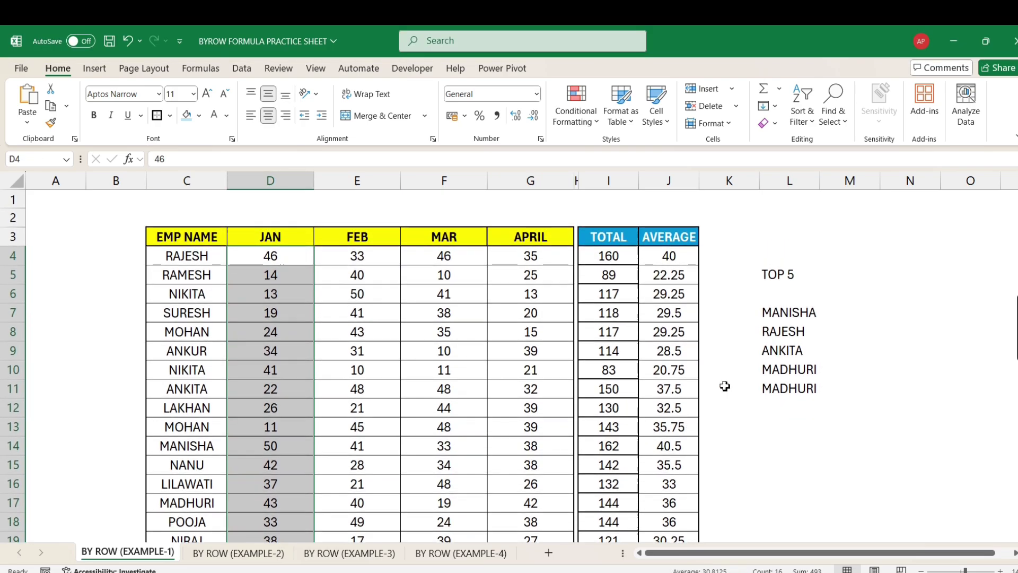
click(781, 312)
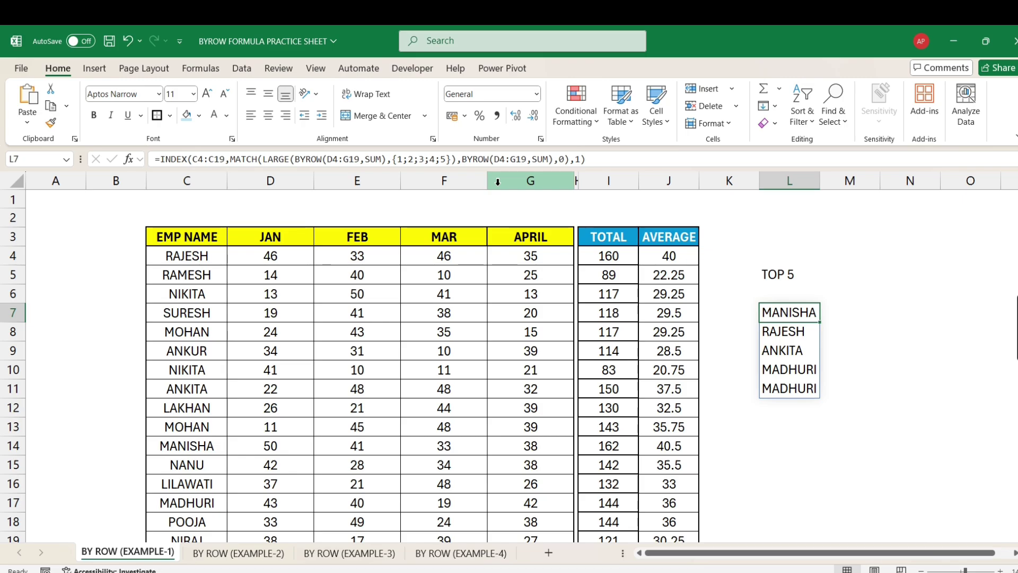
click(618, 251)
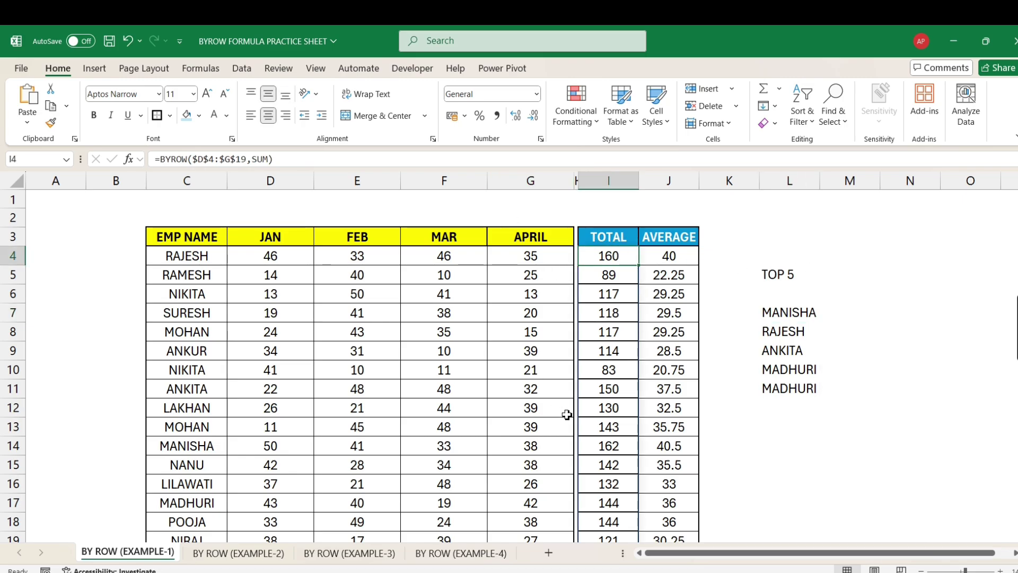
click(784, 317)
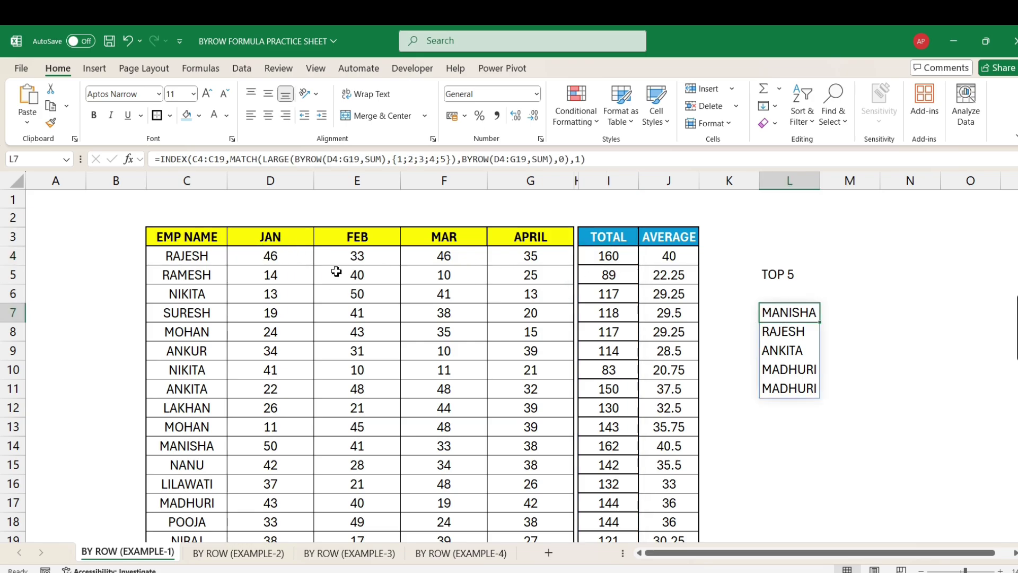
Test the top 5 list by setting the JAN value in D6 to 123, and undo the change.
click(275, 293)
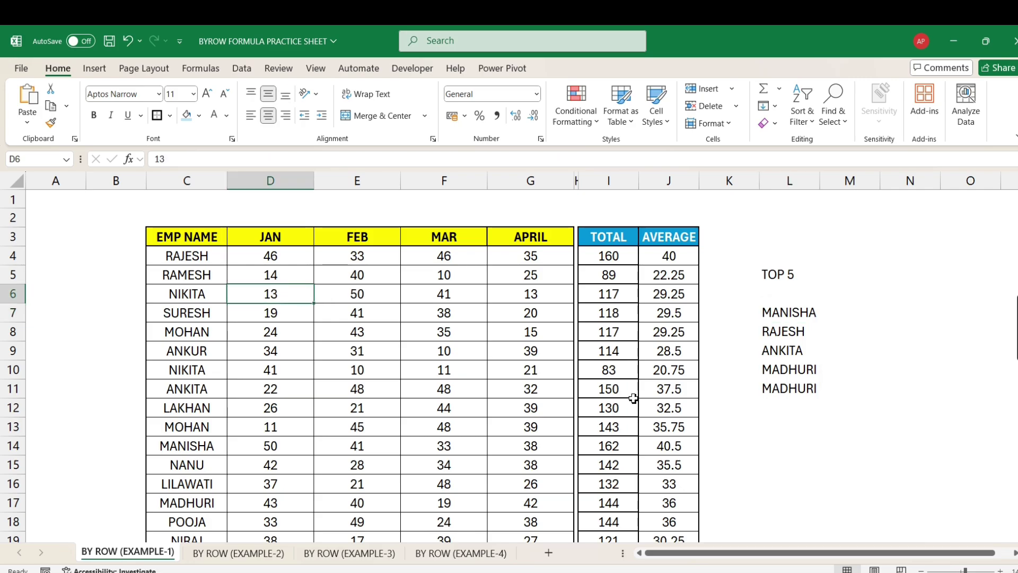
text(123)
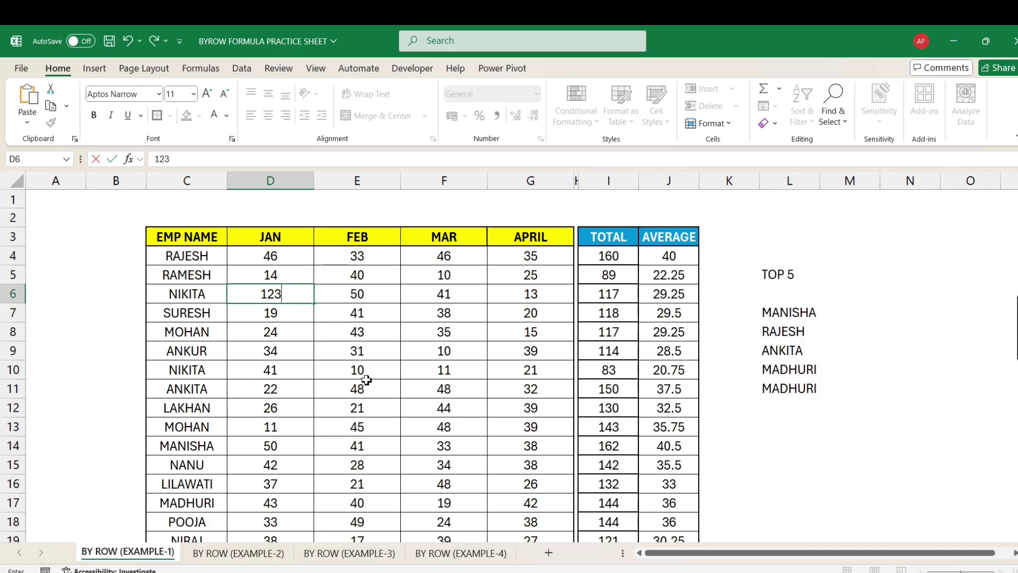
key(Return)
key(Up)
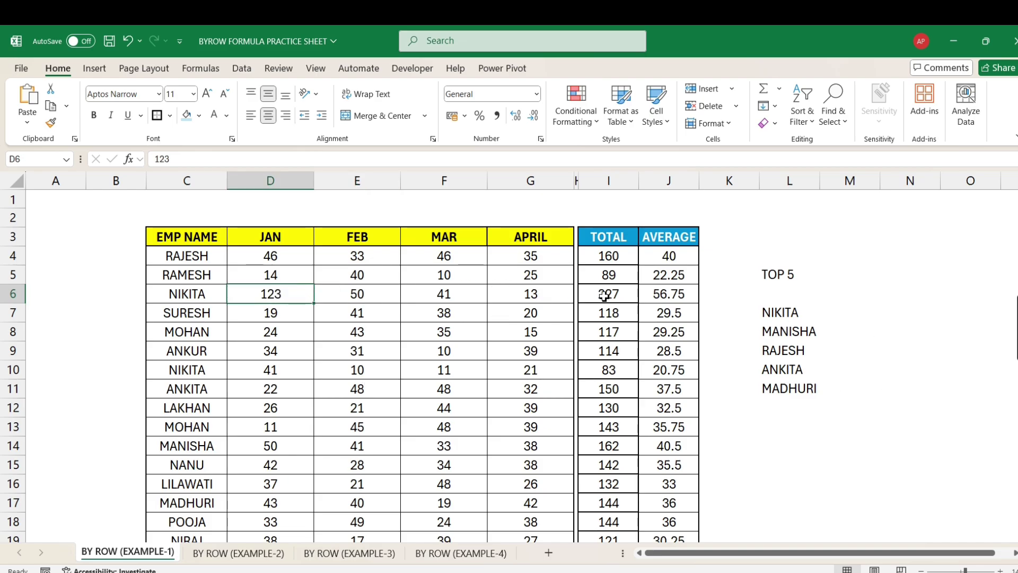
key(ctrl+z)
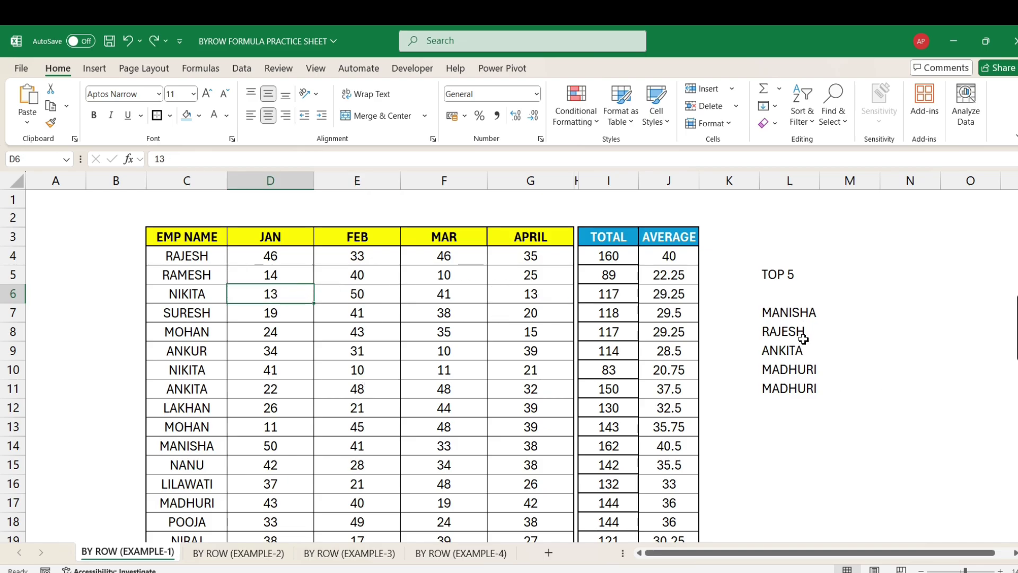
Open the BY ROW (EXAMPLE-2) sheet, look across the daily attendance, and select AG5, the first cell under TOTAL P.
click(258, 554)
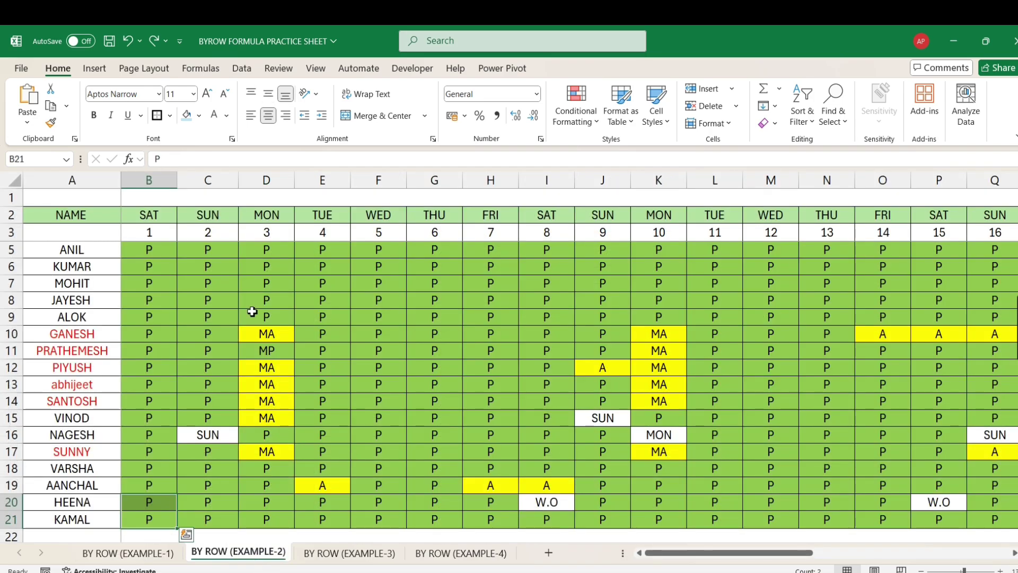
click(154, 249)
key(Right)
key(Right)
key(Right)
key(Right)
key(Right)
key(Right)
key(Right)
key(Right)
key(Right)
key(Right)
key(Right)
key(Right)
key(Right)
key(Right)
key(Right)
key(Right)
key(Right)
key(Right)
key(Right)
key(Right)
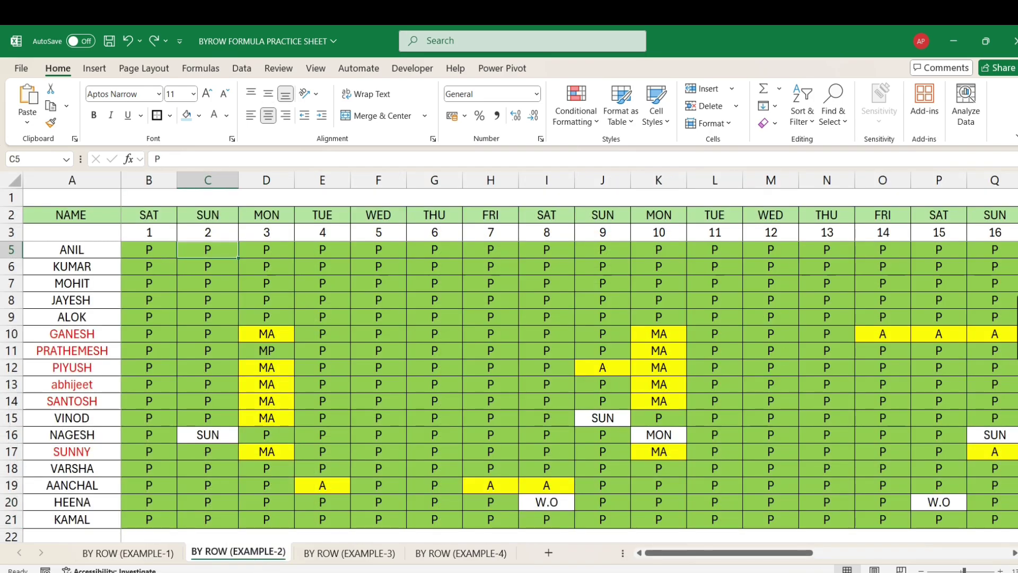
key(Right)
key(Right)
key(Right)
key(Right)
key(Right)
key(Right)
key(Right)
key(Right)
key(Right)
key(Right)
key(Right)
key(Right)
key(Right)
key(Right)
key(Right)
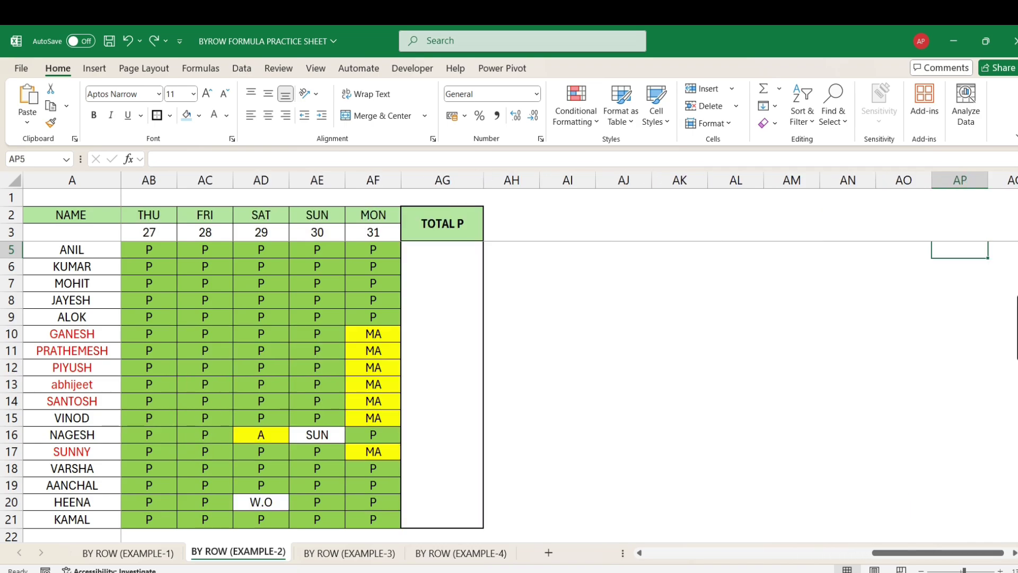
key(Left)
key(Left)
key(Left)
key(Left)
key(Left)
key(Left)
key(Left)
key(Left)
key(Left)
key(Left)
key(Left)
key(Left)
key(Left)
key(Left)
key(Left)
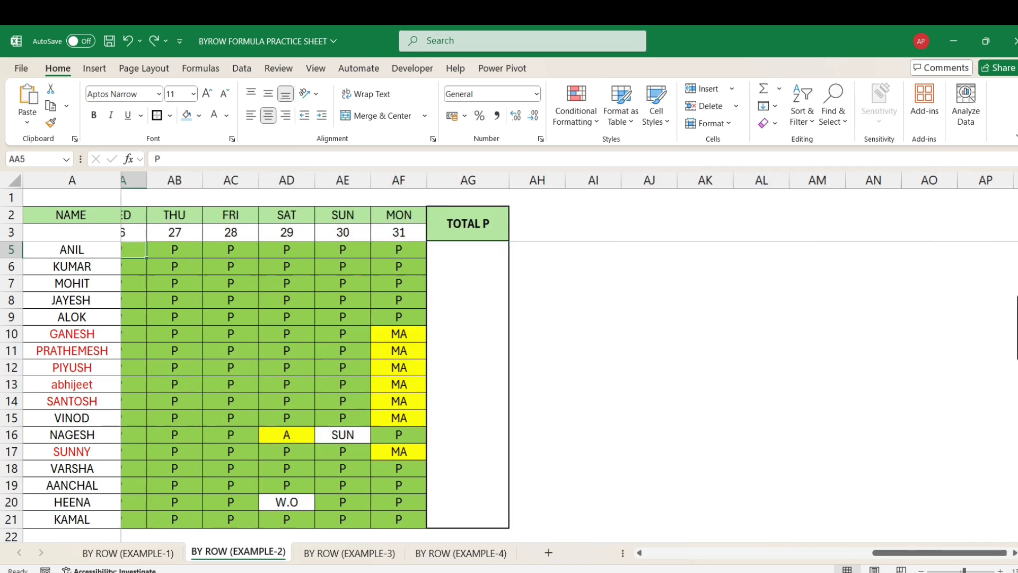
key(Right)
key(Right)
key(Right)
key(Right)
key(Right)
key(Right)
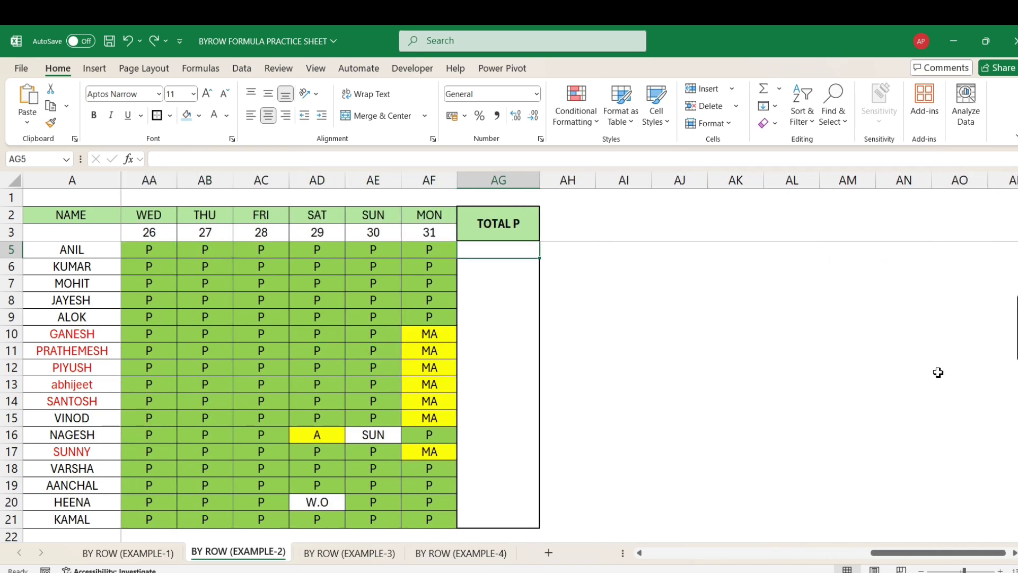
drag(901, 553, 852, 553)
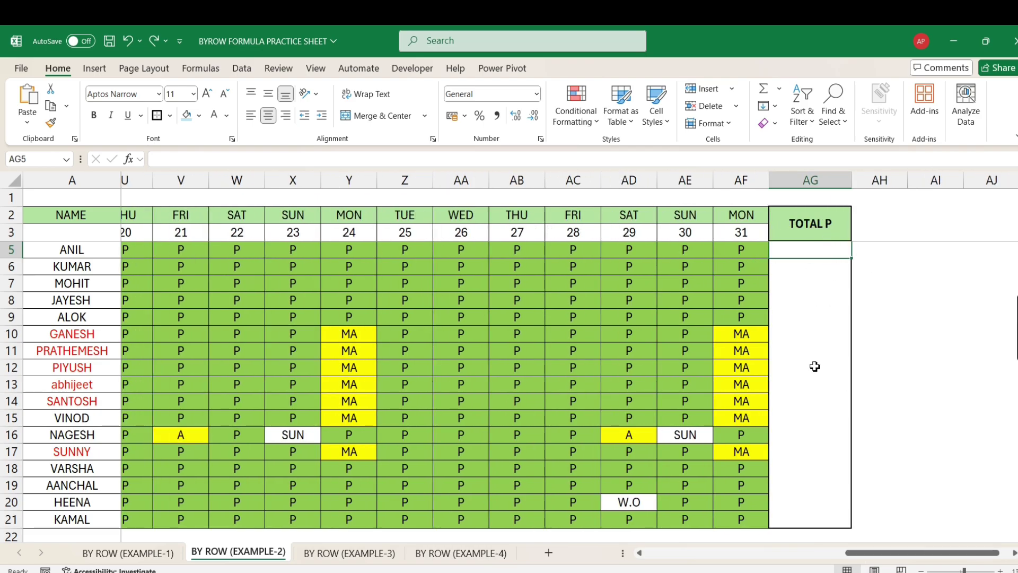
Start a BYROW formula in AG5 with the attendance range B5:AF21 as its array.
text(=BY)
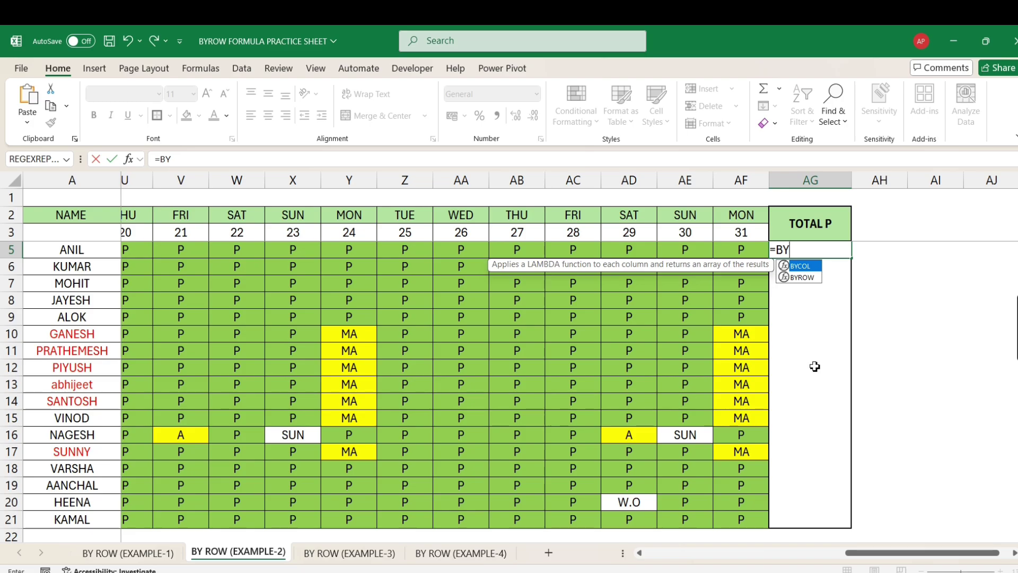
text(ROW()
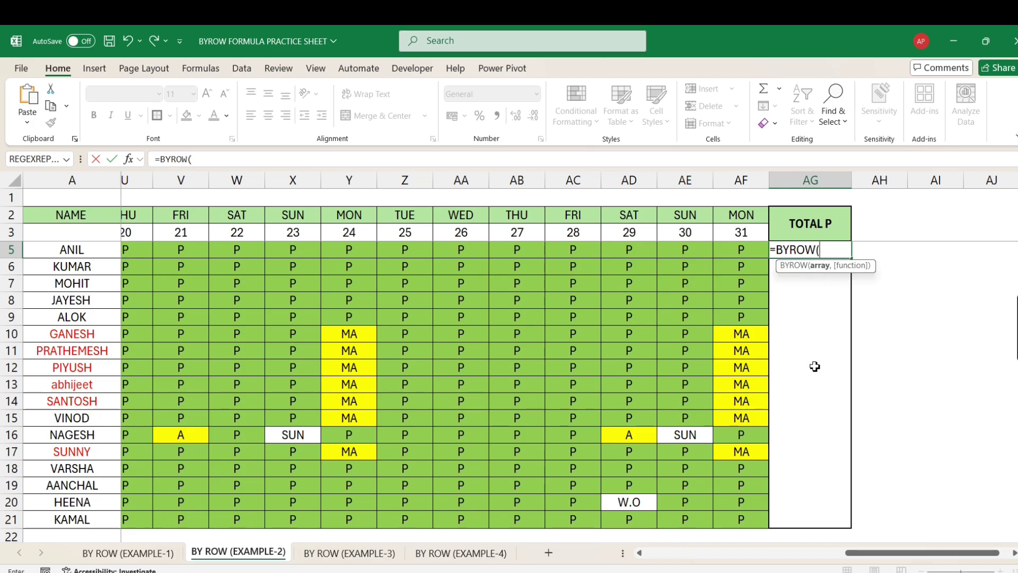
key(Left)
key(ctrl+Left)
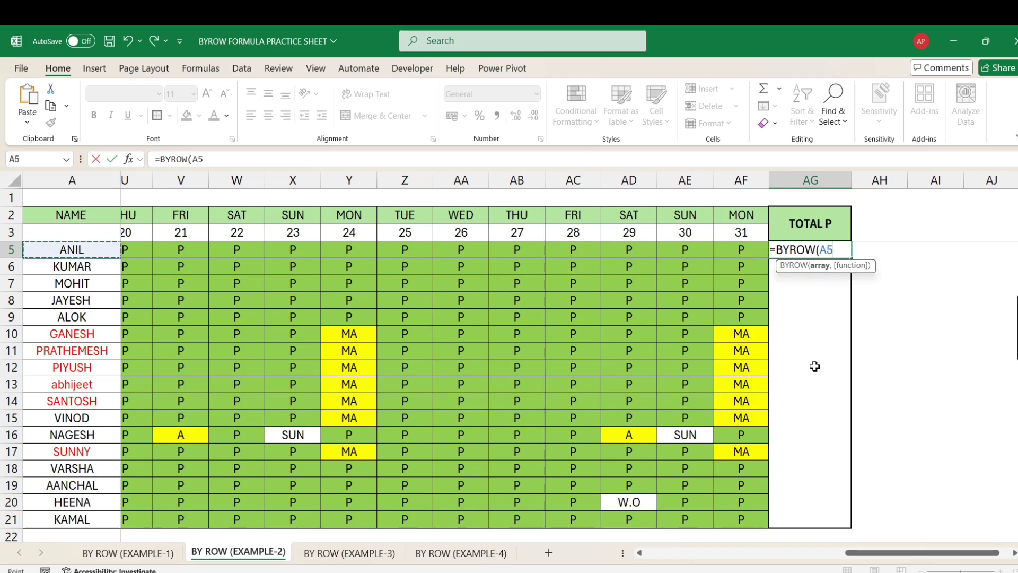
key(Right)
key(shift+Right)
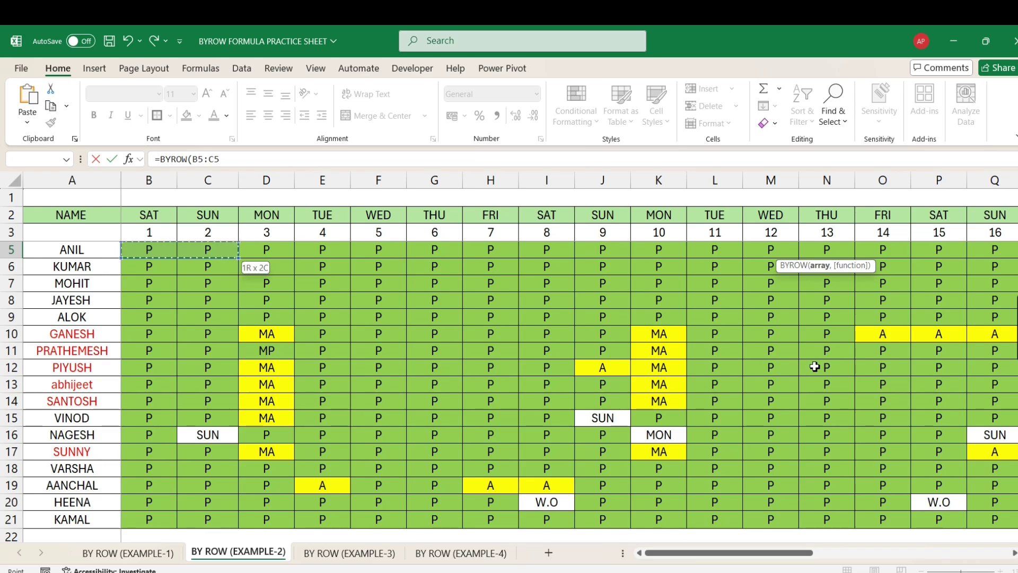
key(shift+Right)
key(shift+Right)
key(shift+Right)
key(shift+Right)
key(shift+Right)
key(shift+Right)
key(shift+Right)
key(shift+Right)
key(shift+Right)
key(shift+Right)
key(shift+Right)
key(shift+Right)
key(shift+Right)
key(shift+Right)
key(shift+Right)
key(shift+Right)
key(shift+Right)
key(shift+Right)
key(shift+Right)
key(shift+Right)
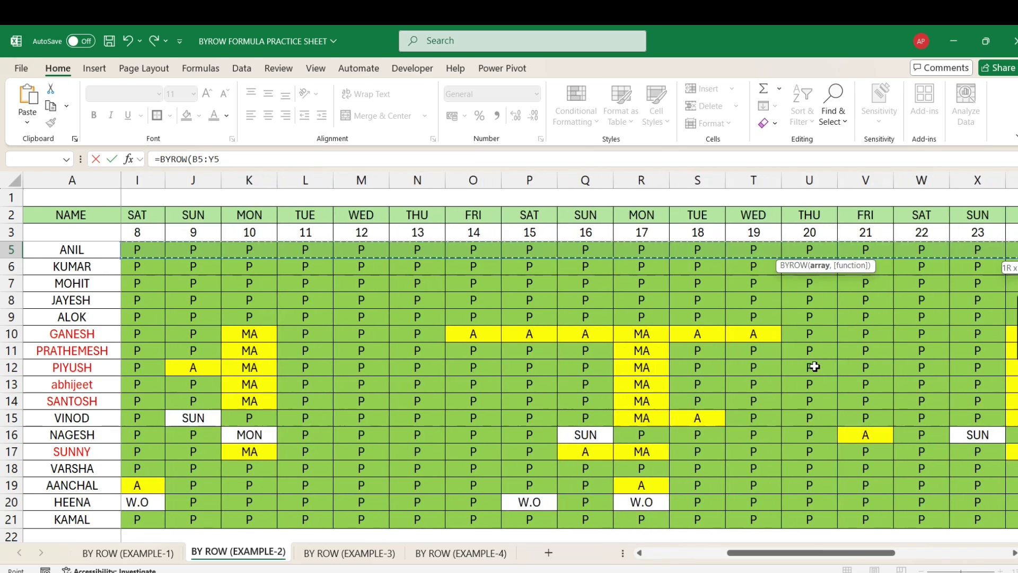
key(shift+Right)
key(shift+Right)
key(shift+Right)
key(shift+Right)
key(shift+Right)
key(shift+Right)
key(shift+Right)
key(shift+Right)
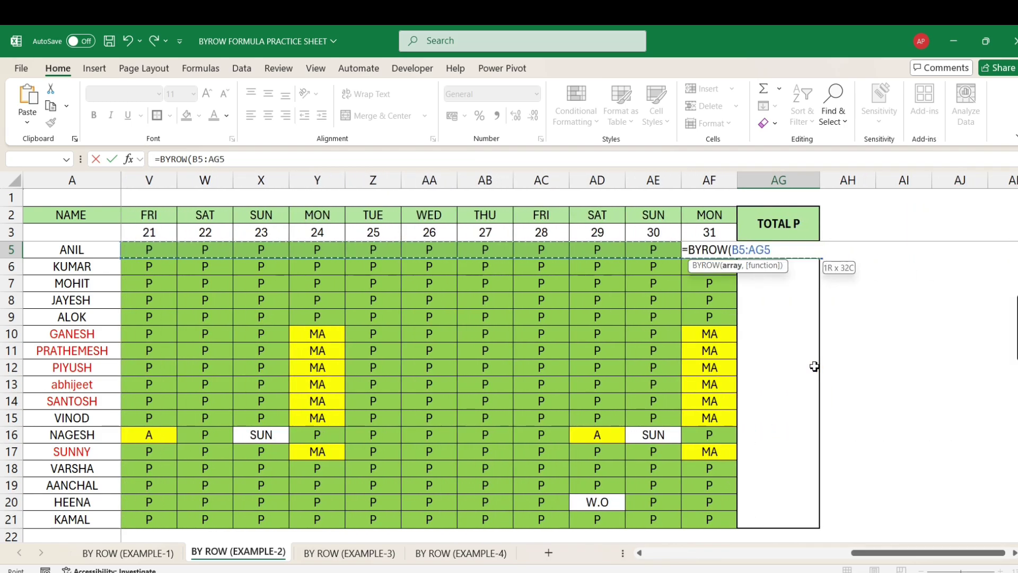
key(shift+Left)
key(ctrl+shift+Down)
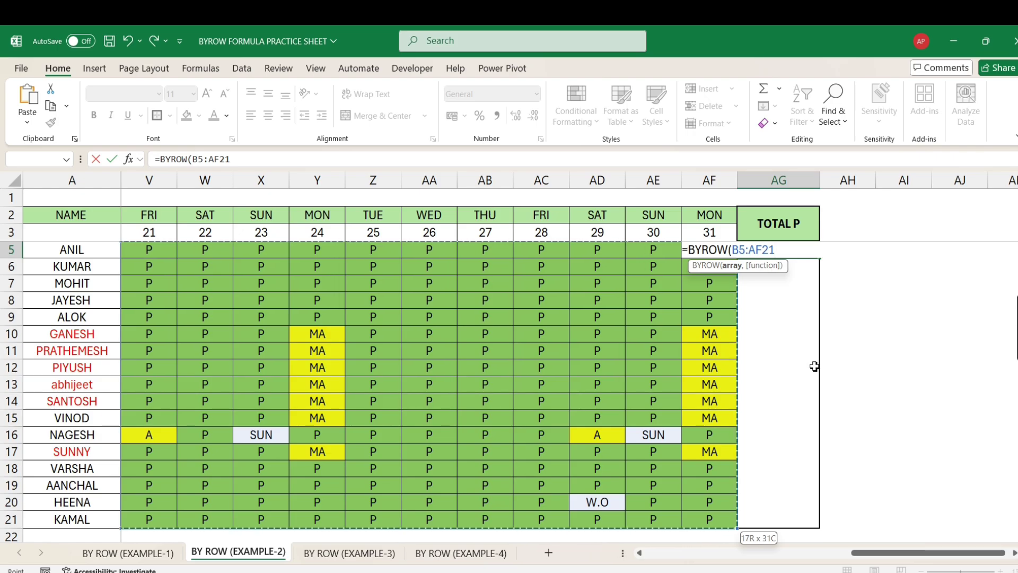
text(,)
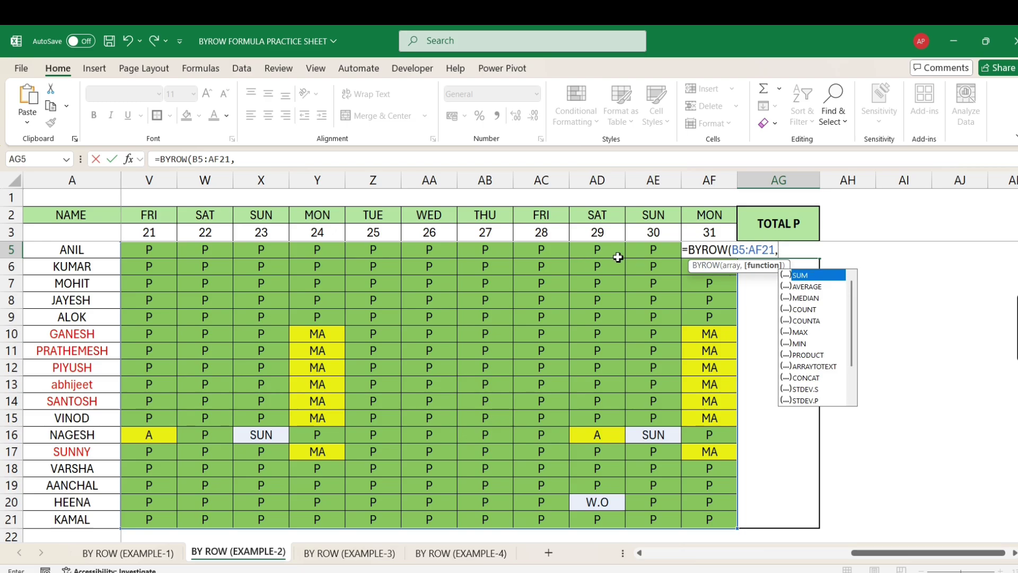
Choose LAMBDA as BYROW's function argument and name its parameter MYROW.
key(Down)
key(Down)
key(Down)
key(Down)
key(Down)
key(Down)
key(Down)
key(Down)
key(Down)
key(Down)
key(Down)
key(Down)
key(Down)
key(Down)
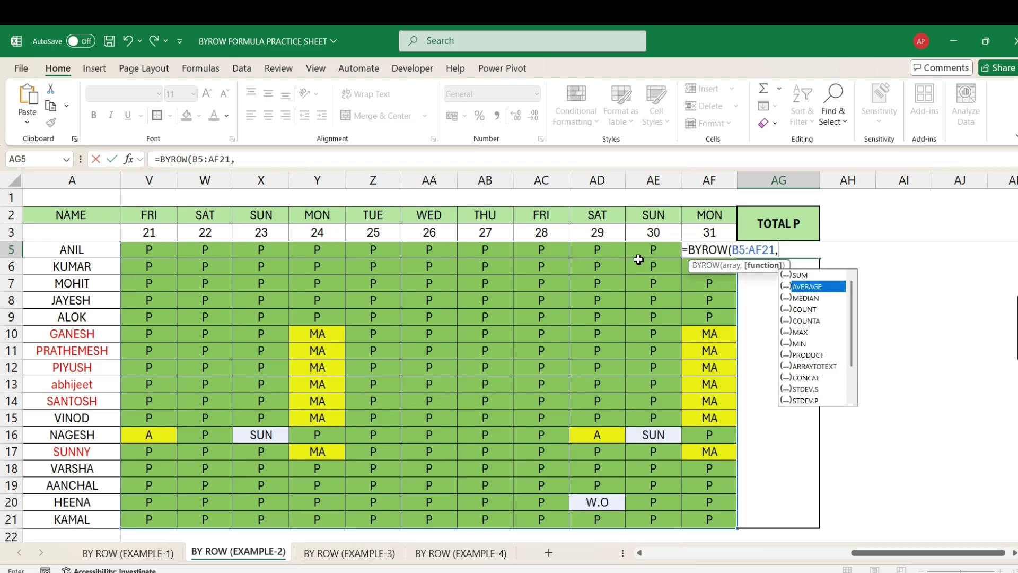
key(Down)
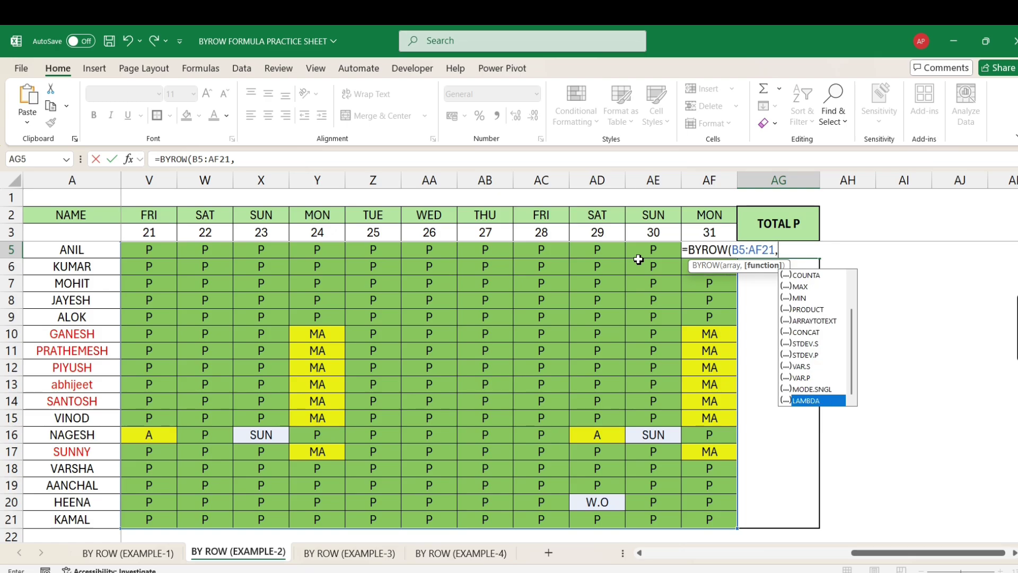
key(Tab)
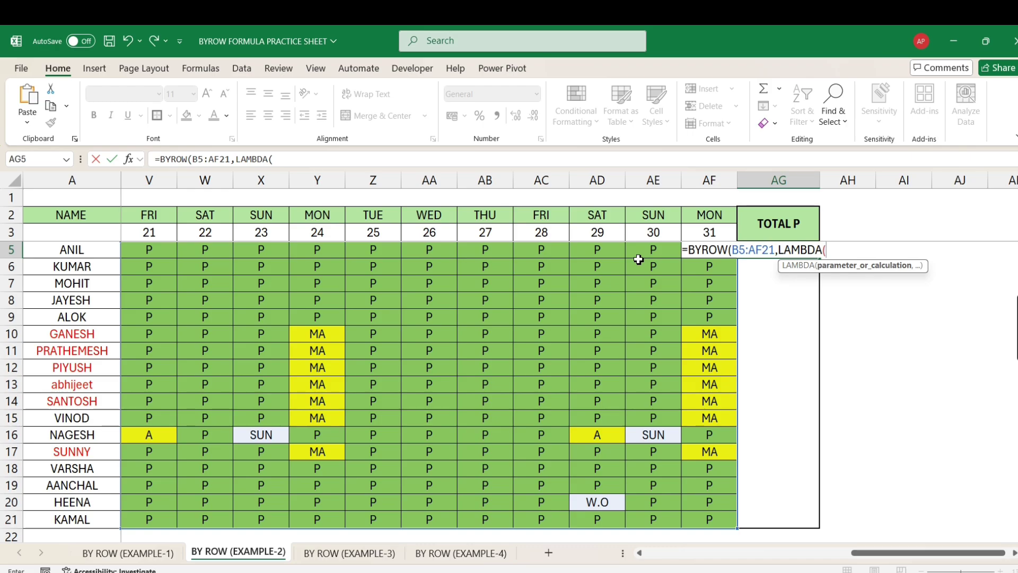
text(MYROW,)
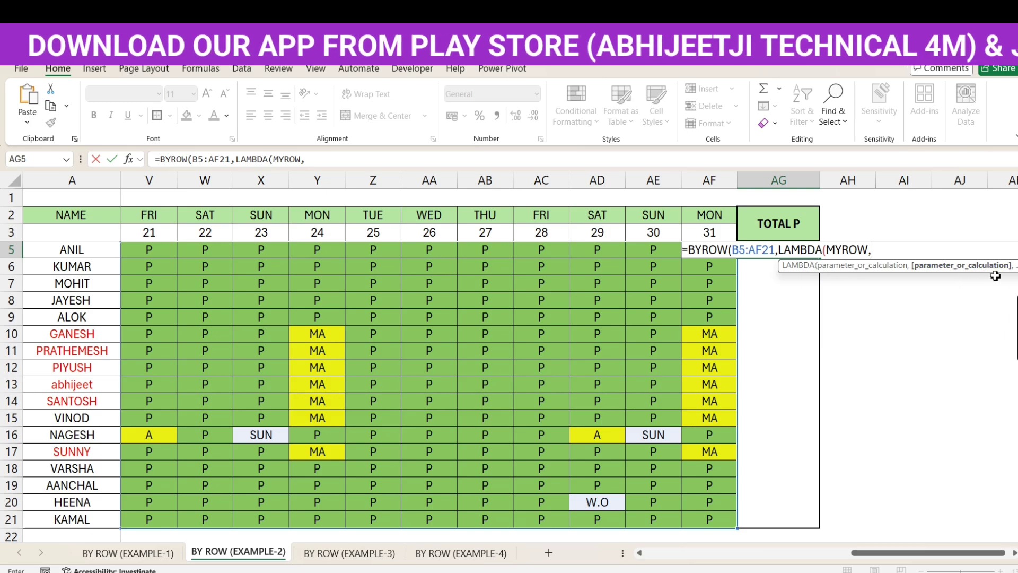
Set the LAMBDA calculation to COUNTIFS(MYROW,"P"), close all the parentheses and enter the formula in AG5.
text(COUNTIFS()
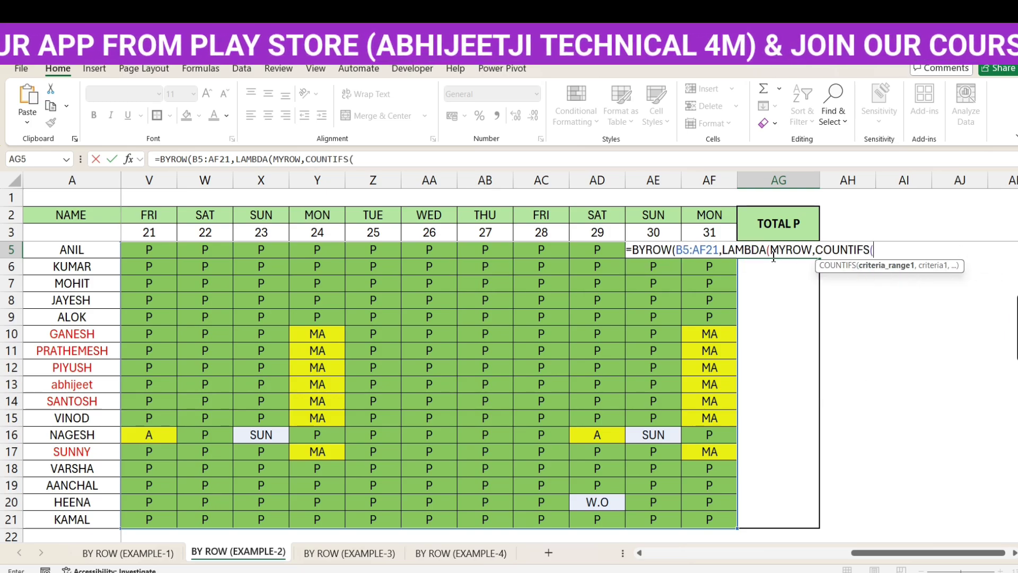
text(MYRO)
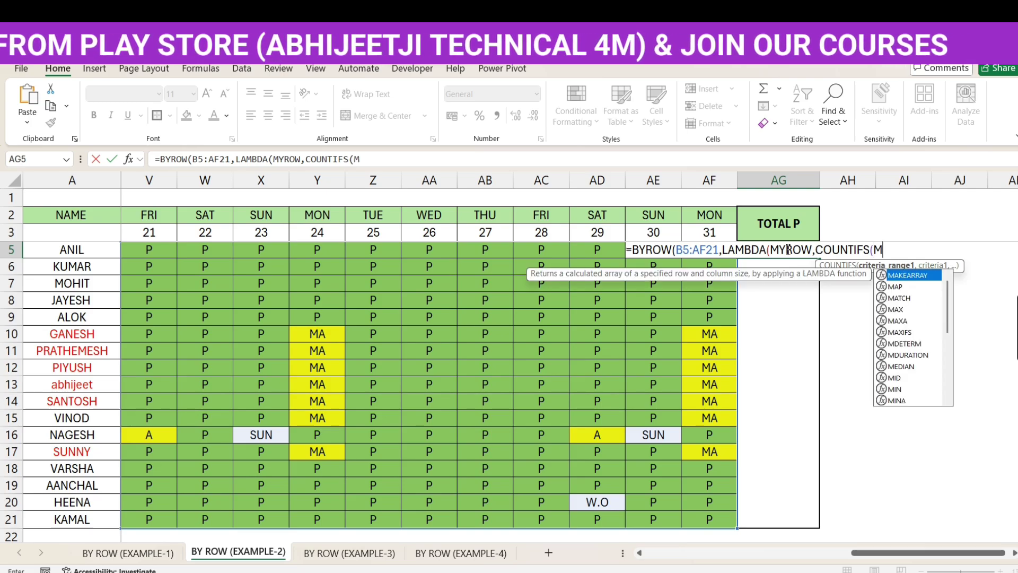
text(W,)
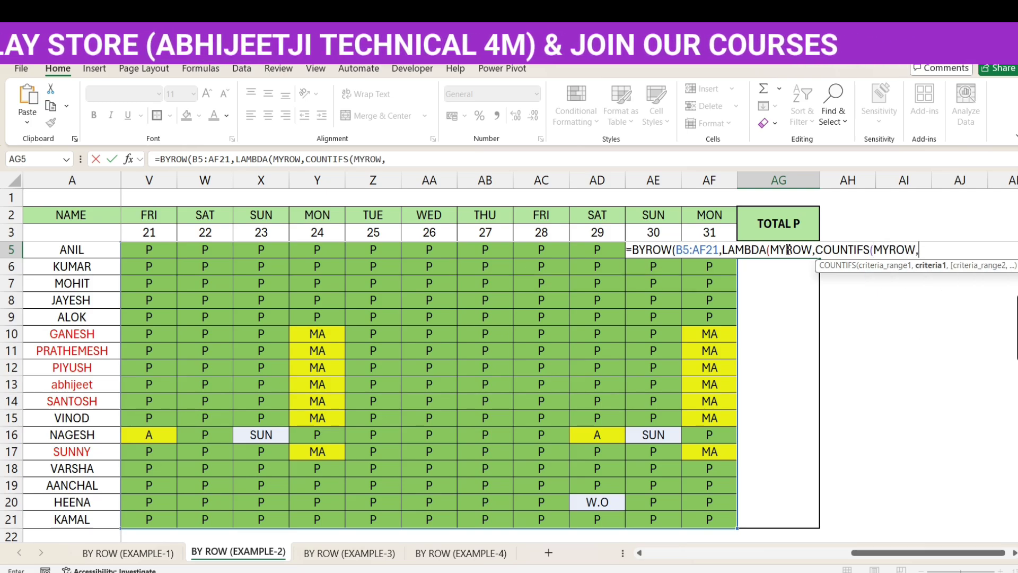
text("P")
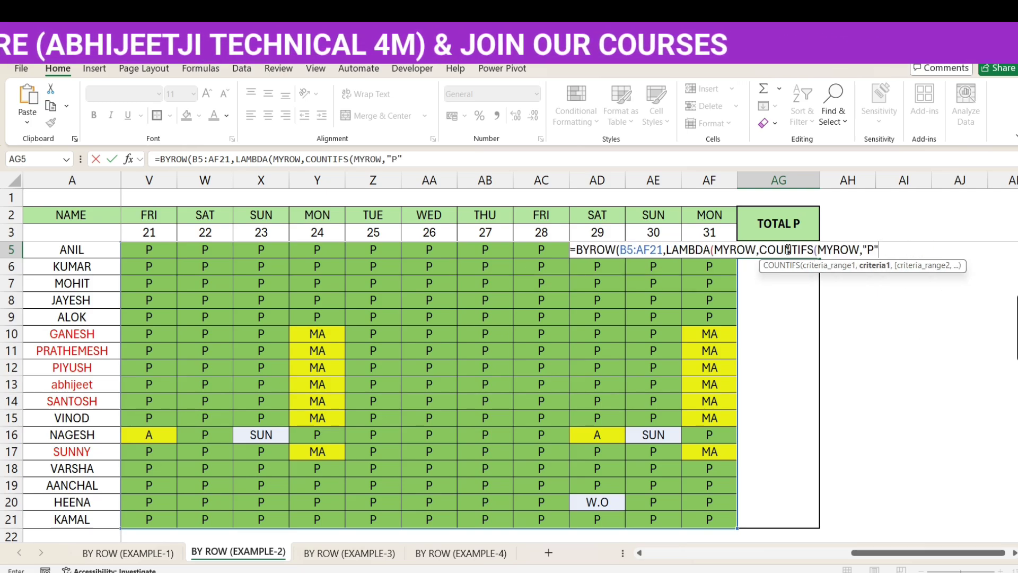
text())
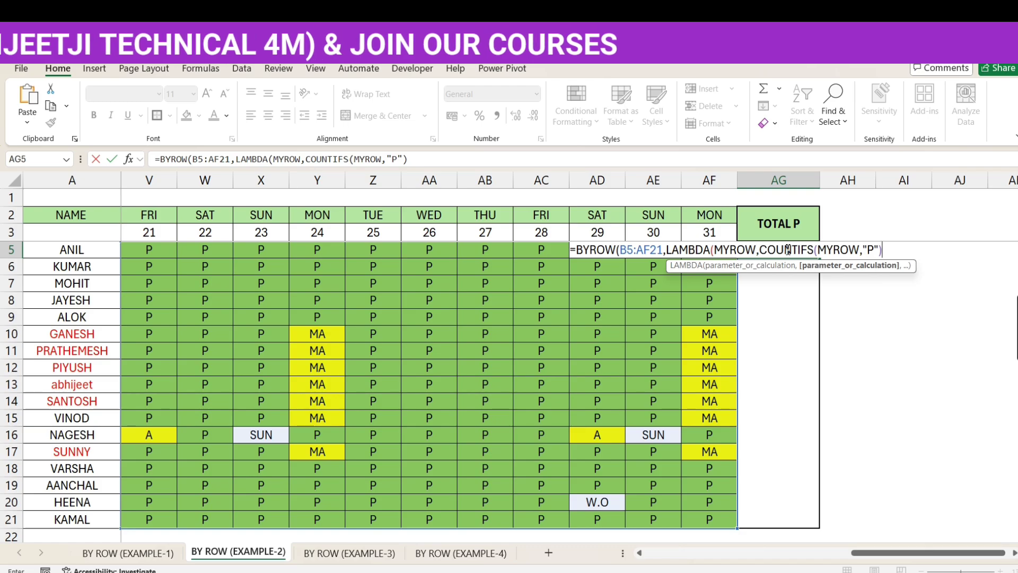
text()))
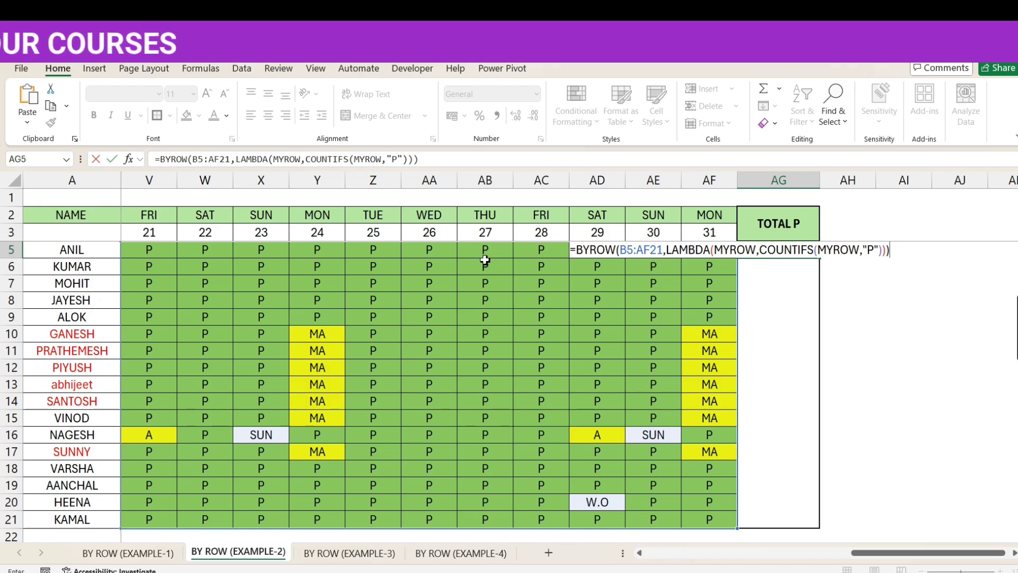
key(ctrl+Return)
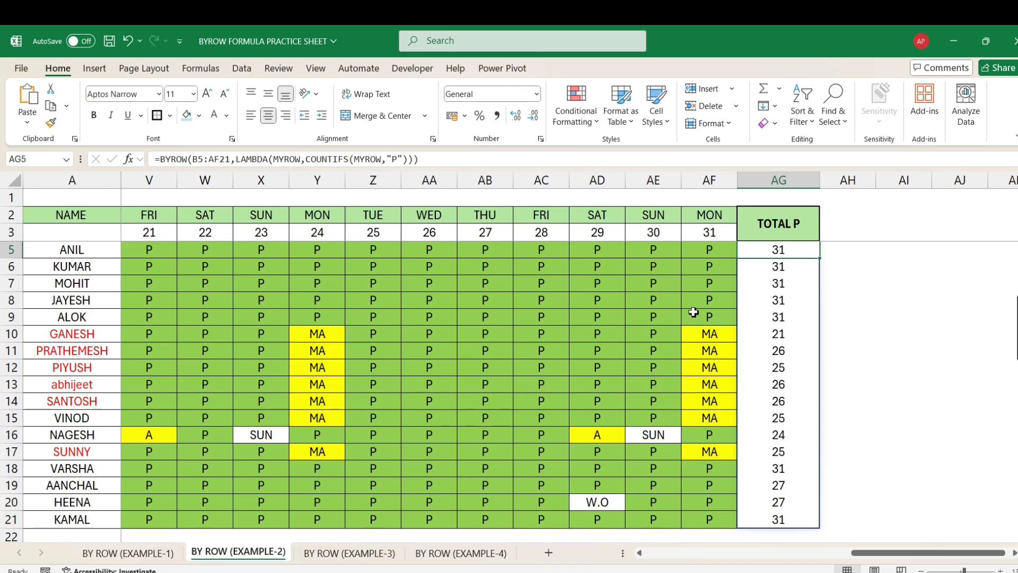
Open the BY ROW (EXAMPLE-3) sheet and review the employee names in A3:A11 and their monthly values.
click(382, 554)
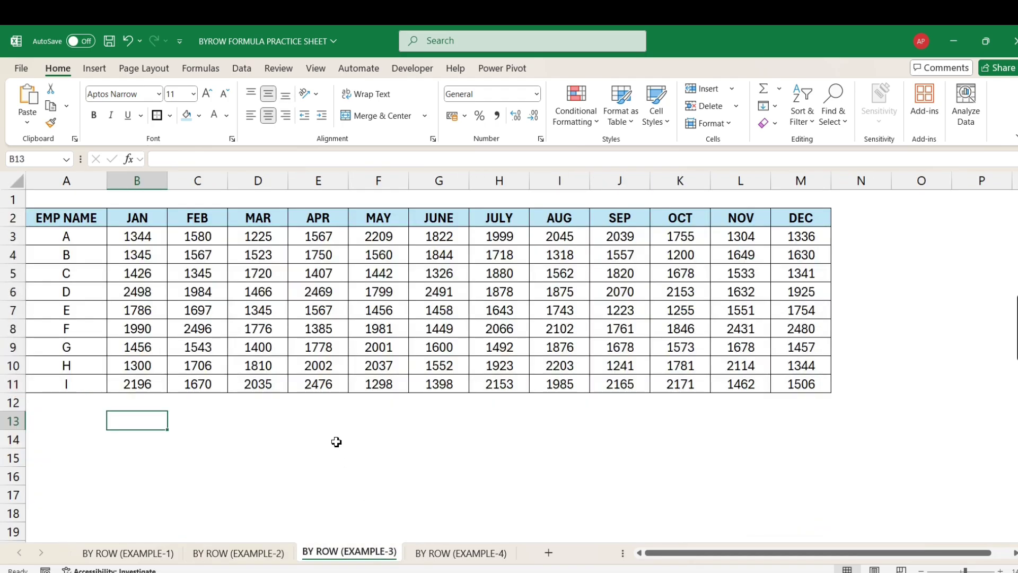
click(135, 442)
click(134, 423)
drag(86, 236, 80, 365)
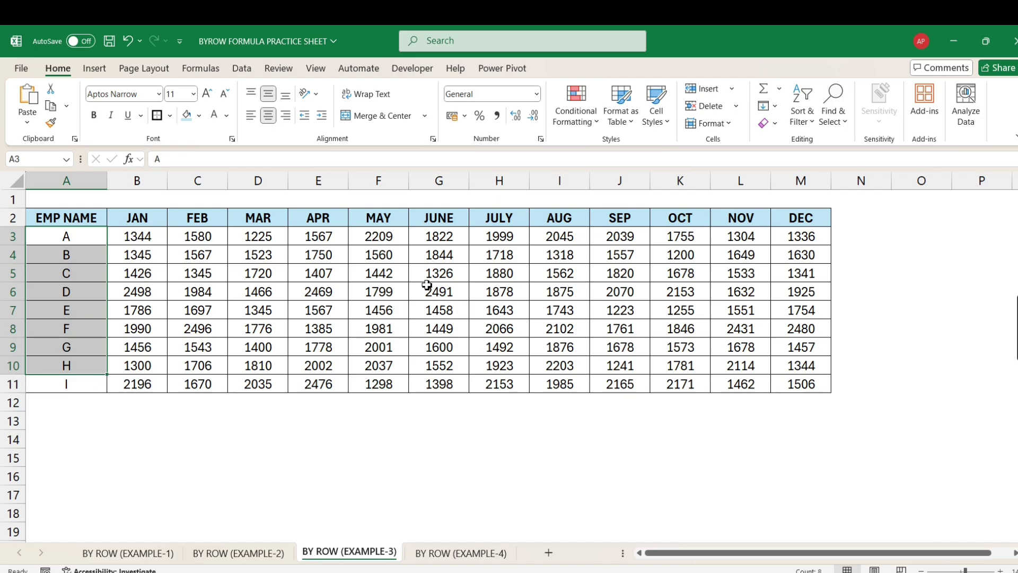
click(150, 240)
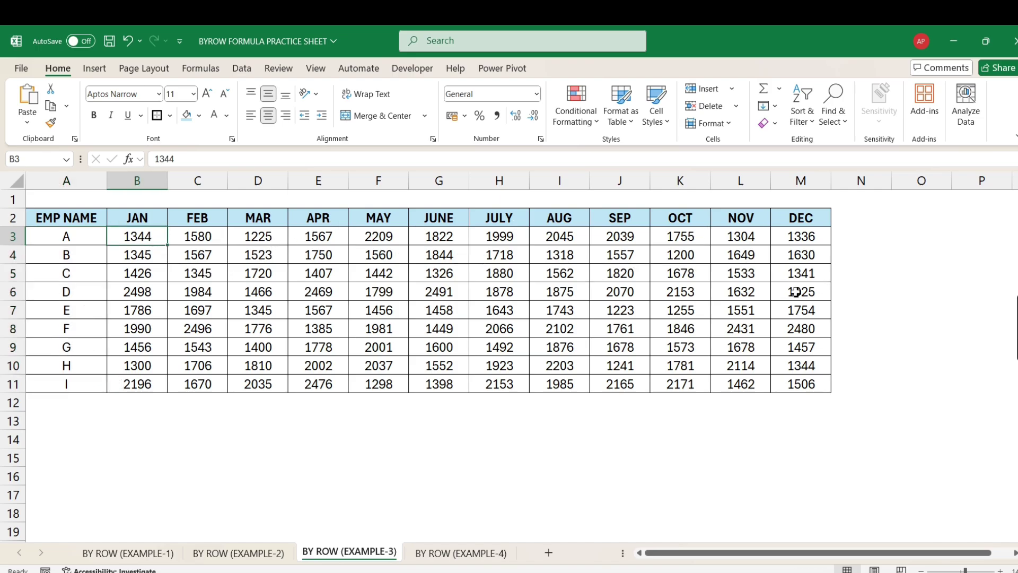
click(99, 243)
drag(99, 242, 83, 382)
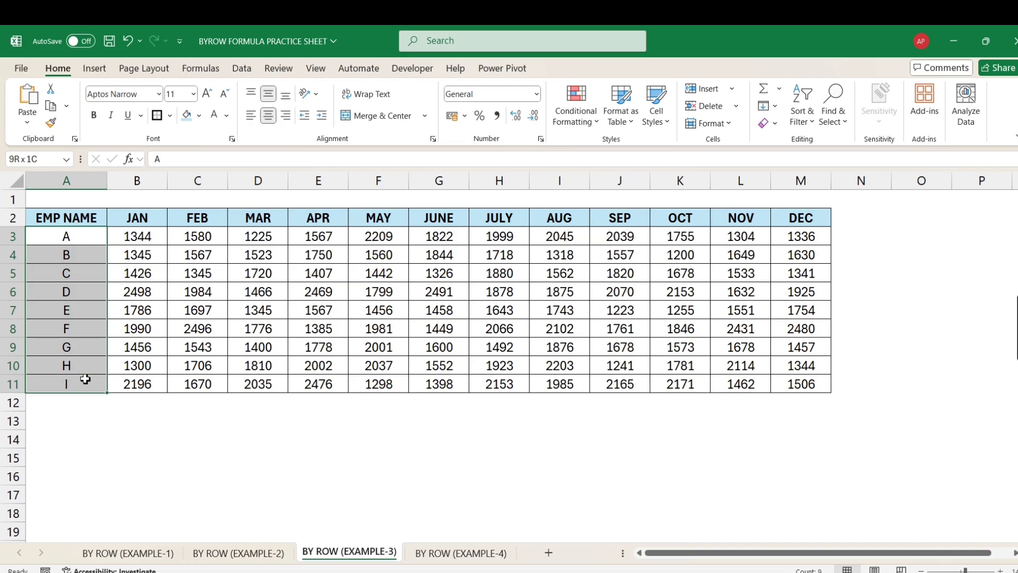
Enter the target value 1900 in cell B13, below the monthly table.
click(130, 417)
text(1)
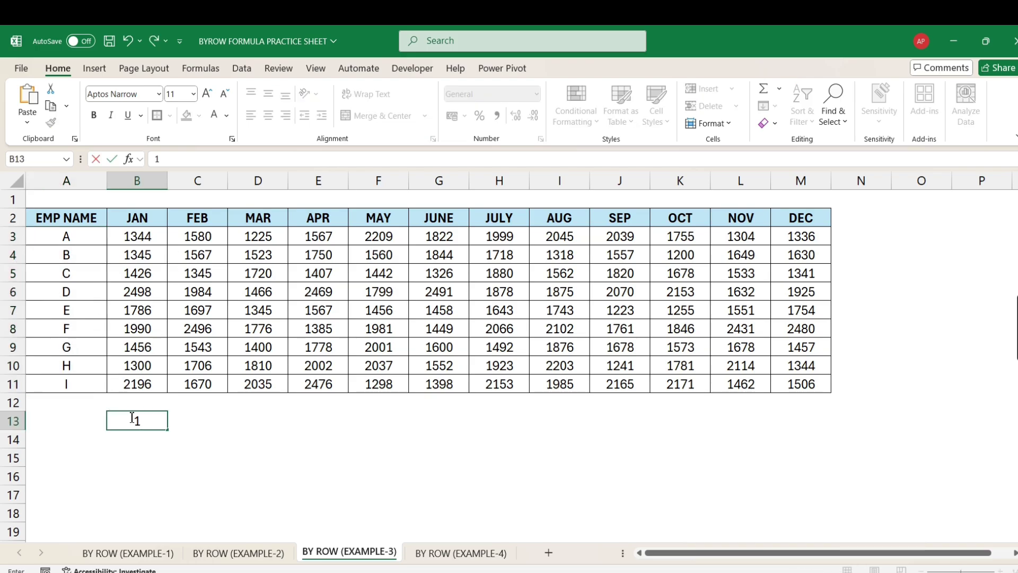
text(99)
key(BackSpace)
key(BackSpace)
key(BackSpace)
key(BackSpace)
text(>1)
text(900)
key(Return)
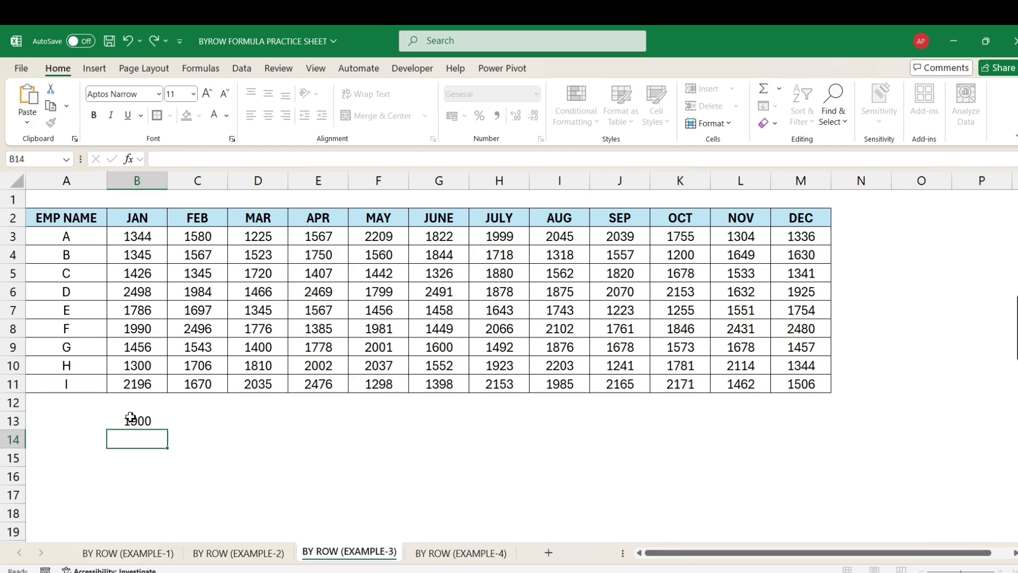
Label cell A13 TARGET VALUE and fit column A's width to its contents.
key(Down)
key(Up)
key(Left)
key(Up)
text(T)
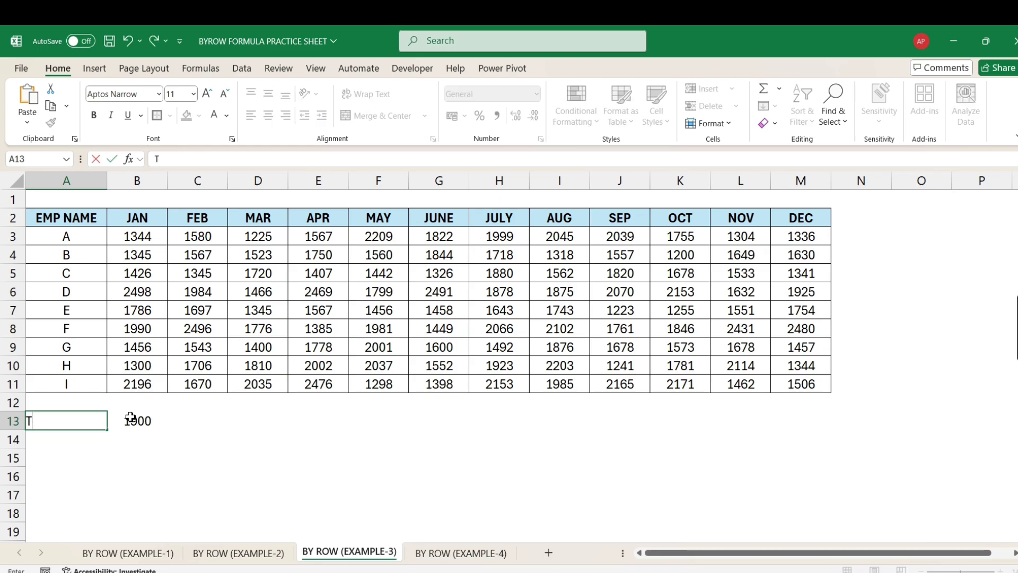
text(ARGET VALUE)
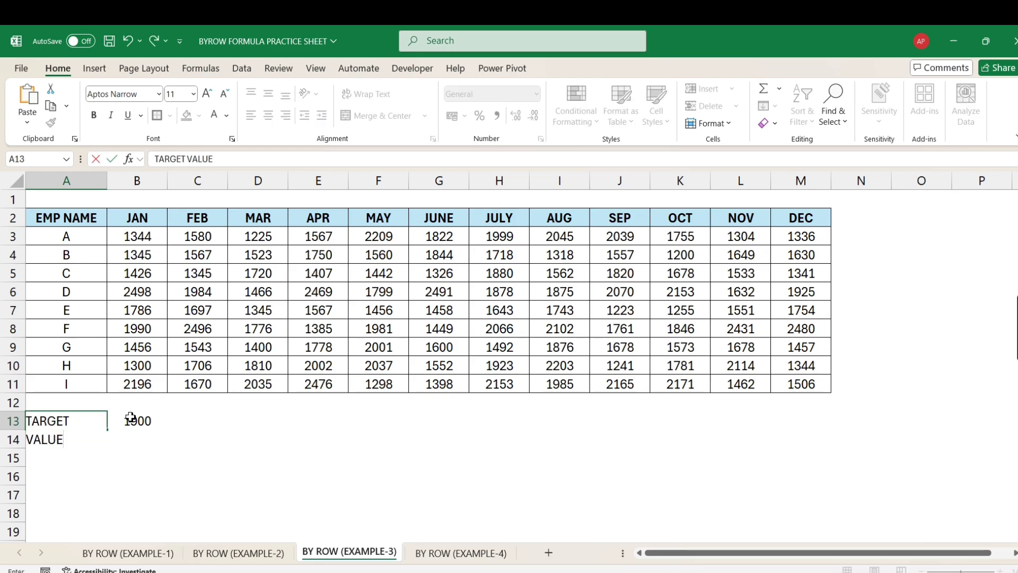
key(ctrl+Return)
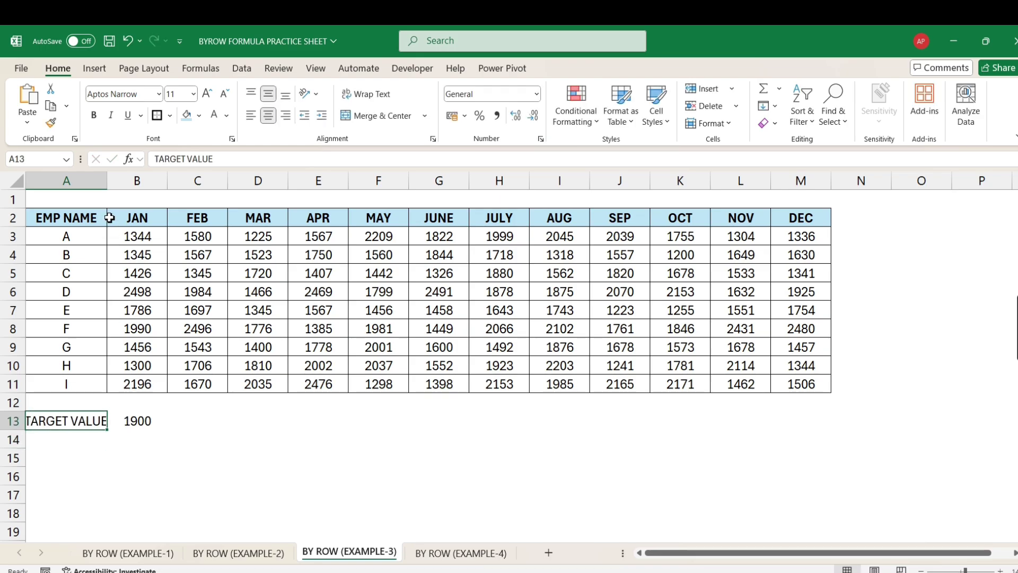
double_click(107, 181)
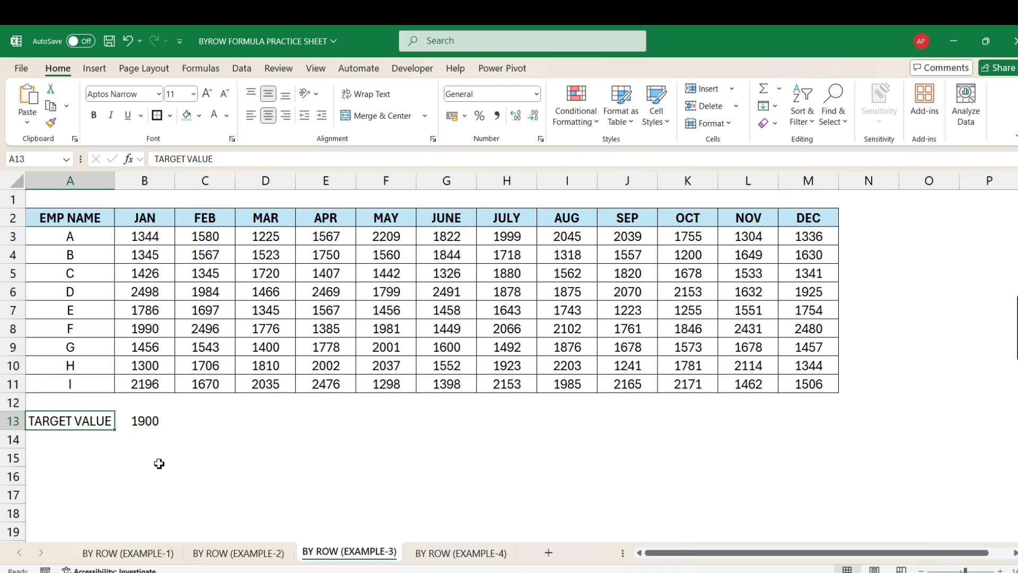
Start a BYROW formula in A15 with the monthly values B3:M11 as its array.
click(108, 460)
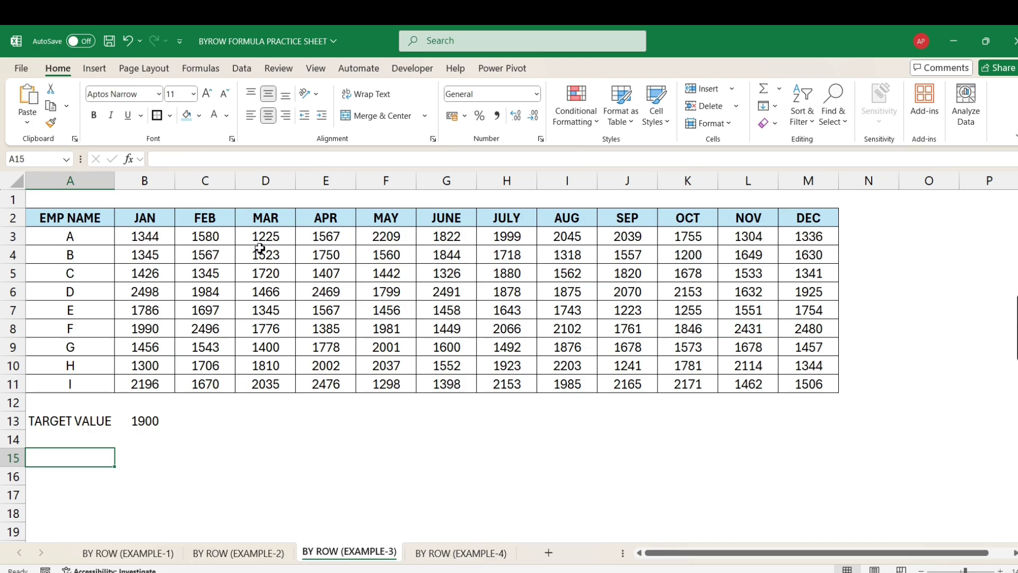
click(855, 238)
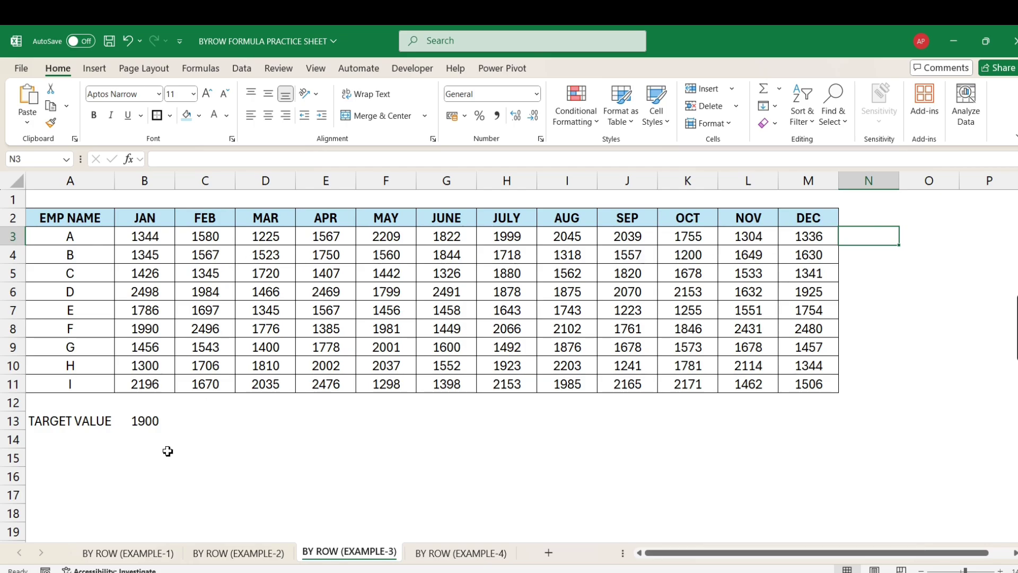
click(101, 460)
text(=BYR)
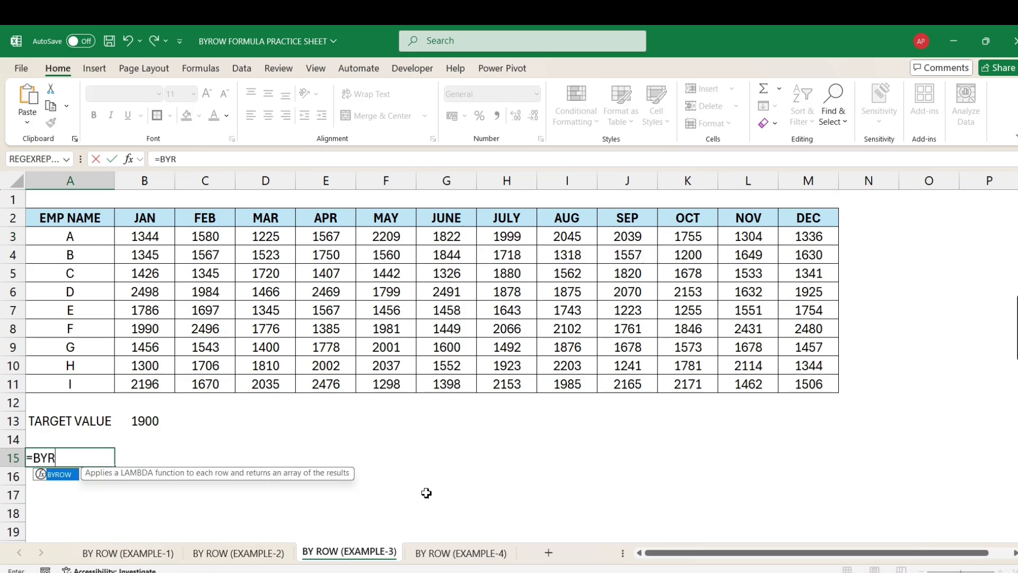
key(Tab)
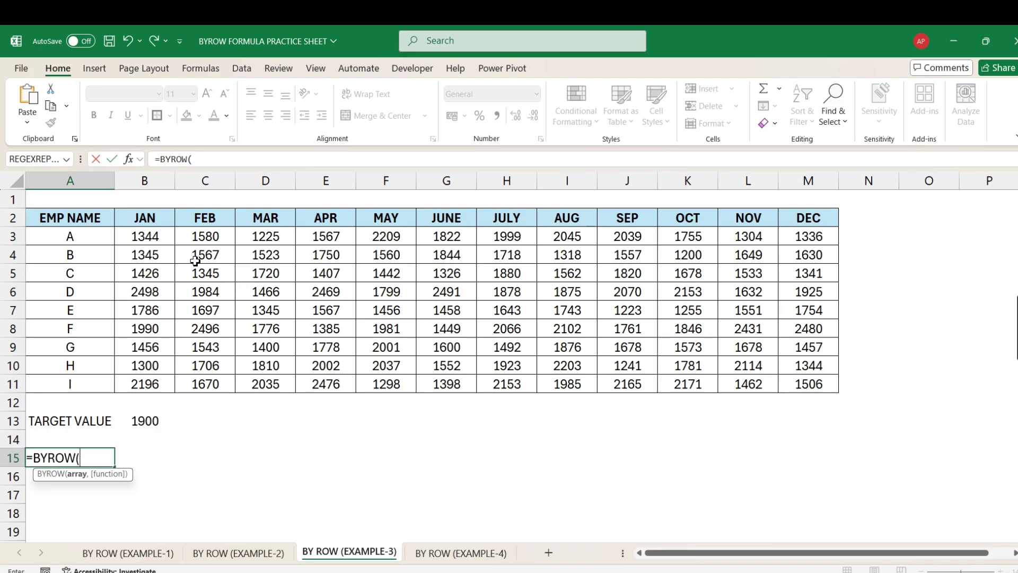
drag(157, 237, 801, 379)
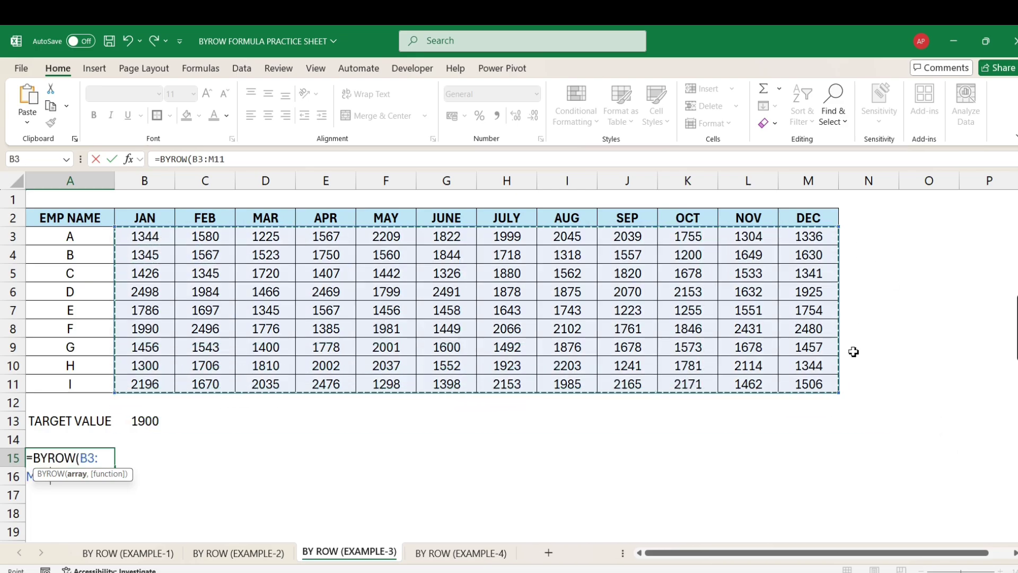
text(,)
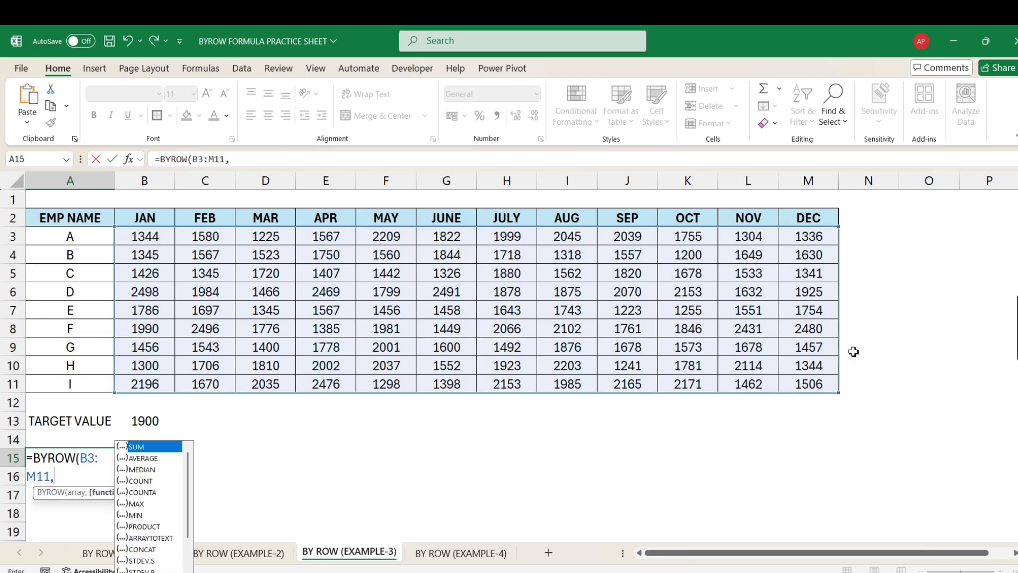
Choose LAMBDA as the BYROW function argument and name its parameter MYROW.
key(Down)
key(Down)
key(Down)
key(Down)
key(Down)
key(Down)
key(Down)
key(Down)
key(Down)
key(Down)
key(Down)
key(Down)
key(Down)
key(Down)
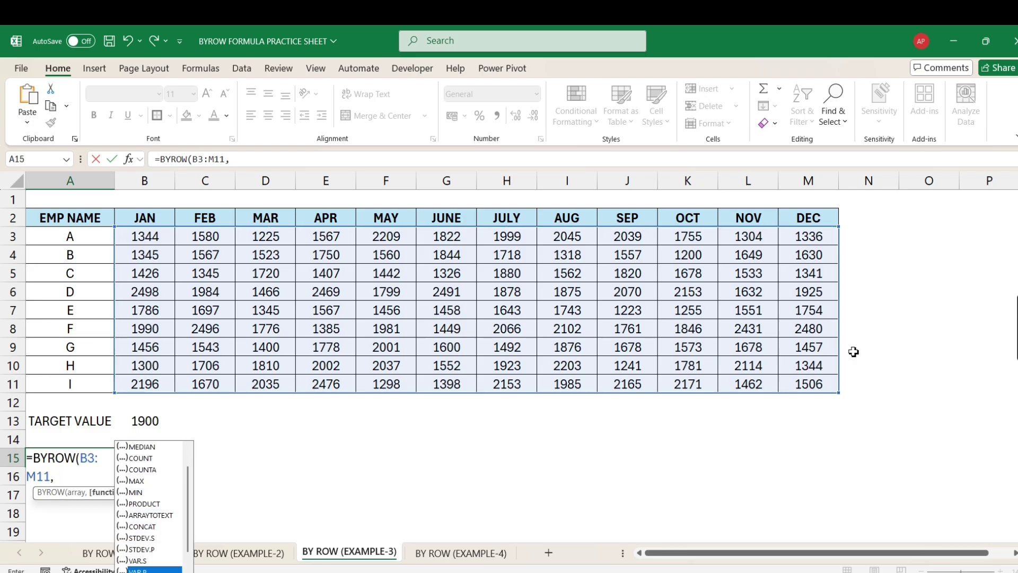
key(Down)
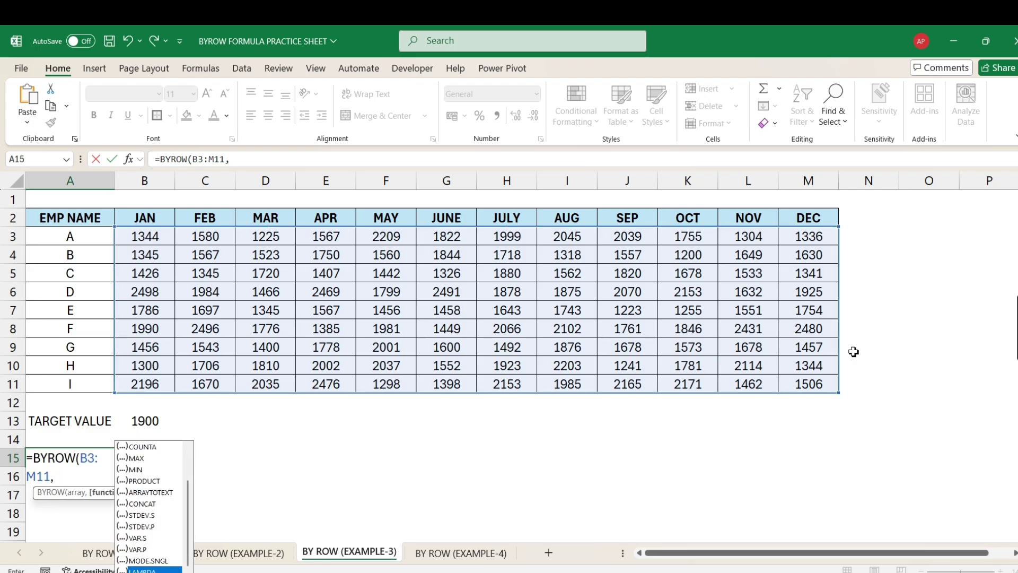
key(Tab)
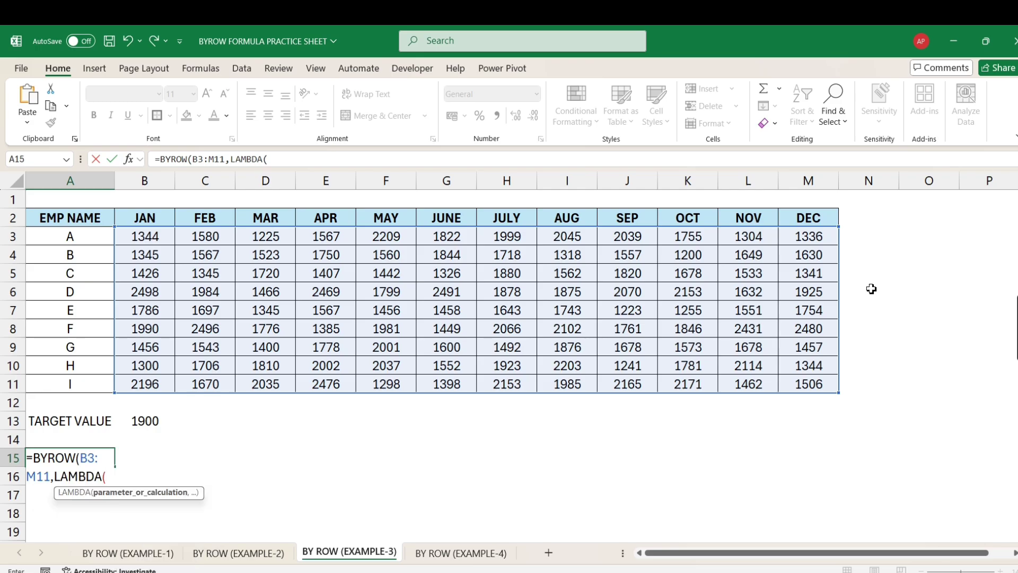
text(MYFR)
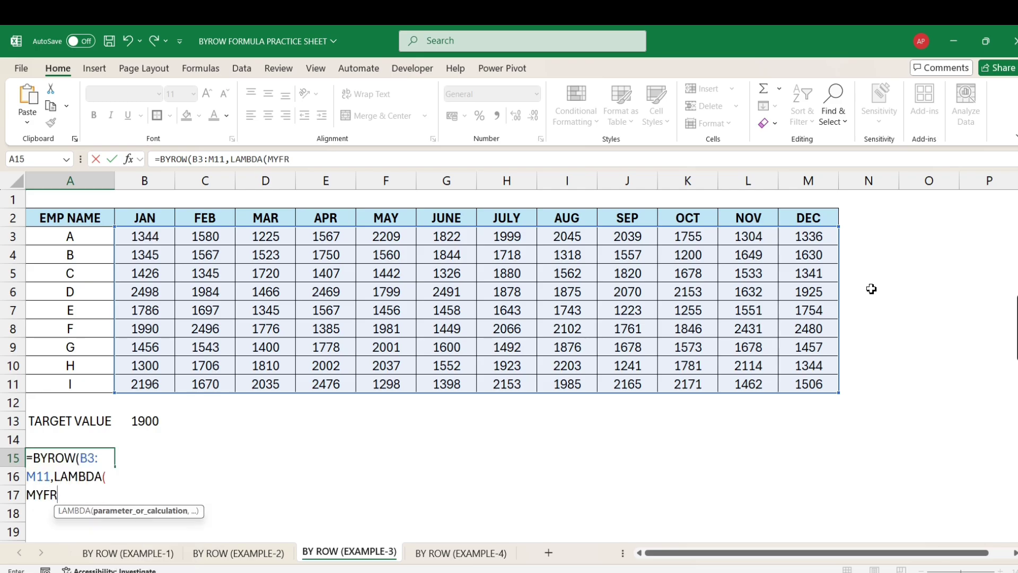
key(BackSpace)
text(ROW,)
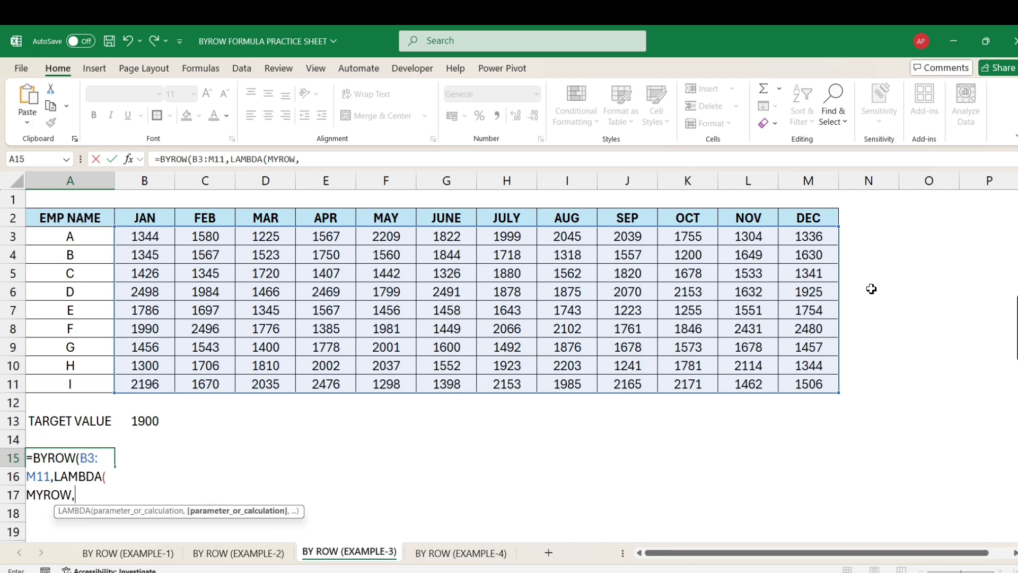
Set the LAMBDA calculation to COUNTIFS on MYROW with the criterion ">="&B13, referencing the target value cell.
text(COUNTIFS)
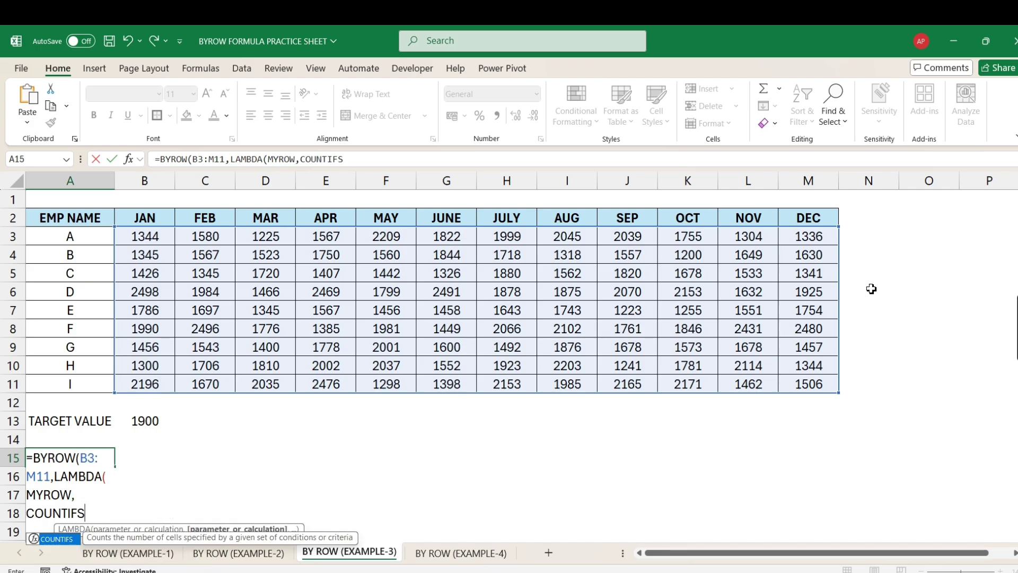
text(()
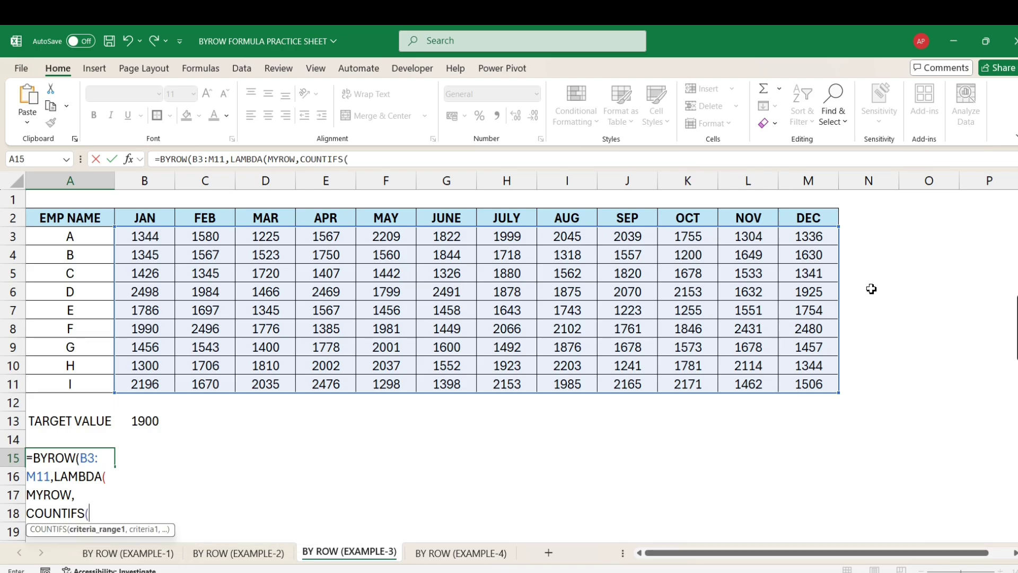
text(MYROW)
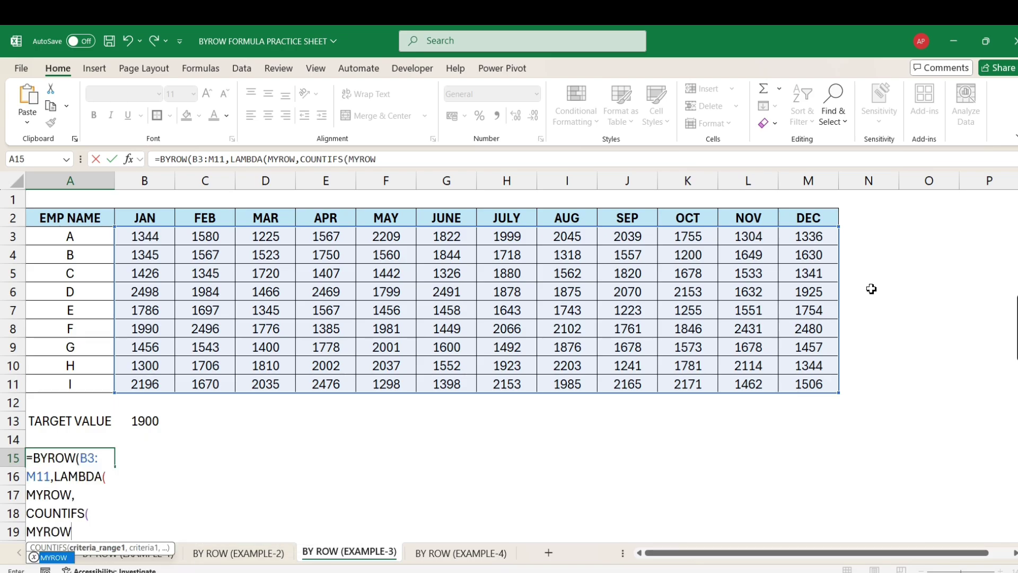
text(,">=)
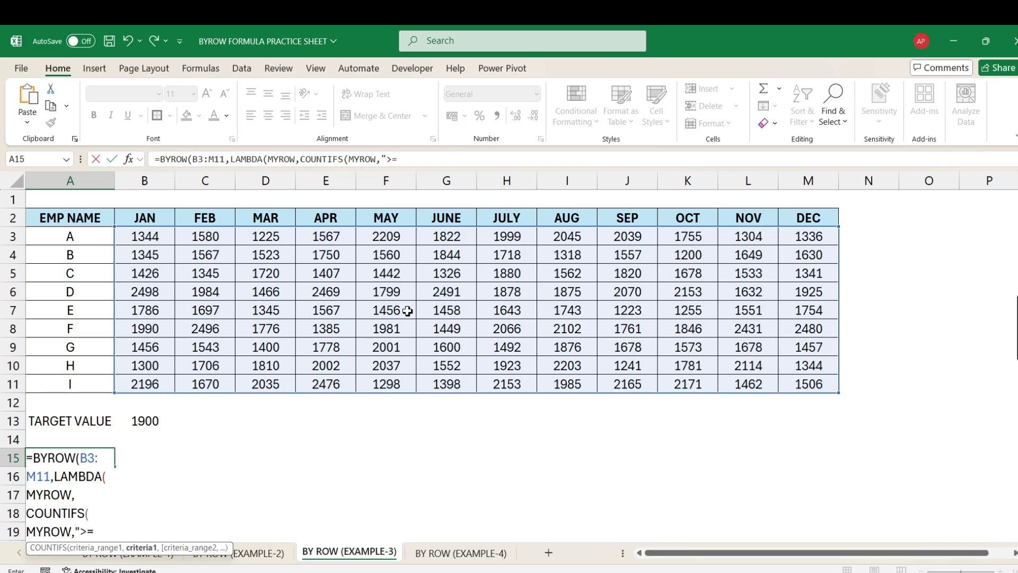
click(150, 422)
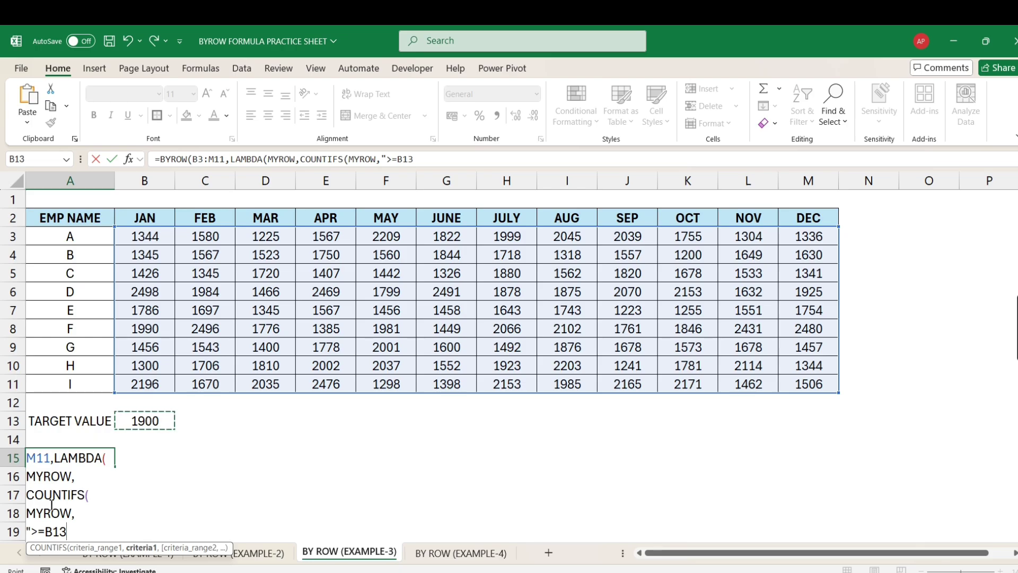
click(76, 531)
key(Left)
key(Left)
key(Left)
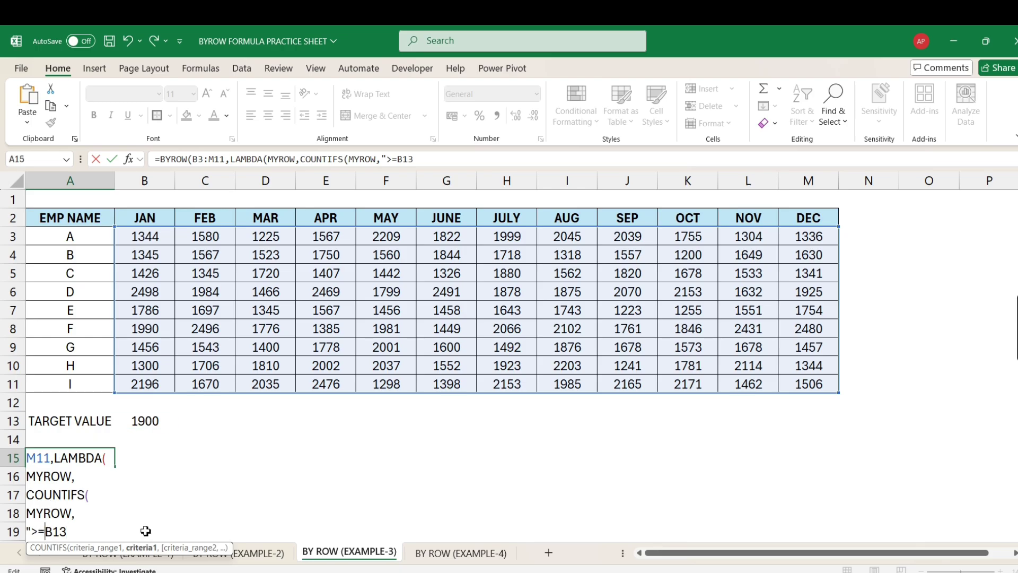
text("&)
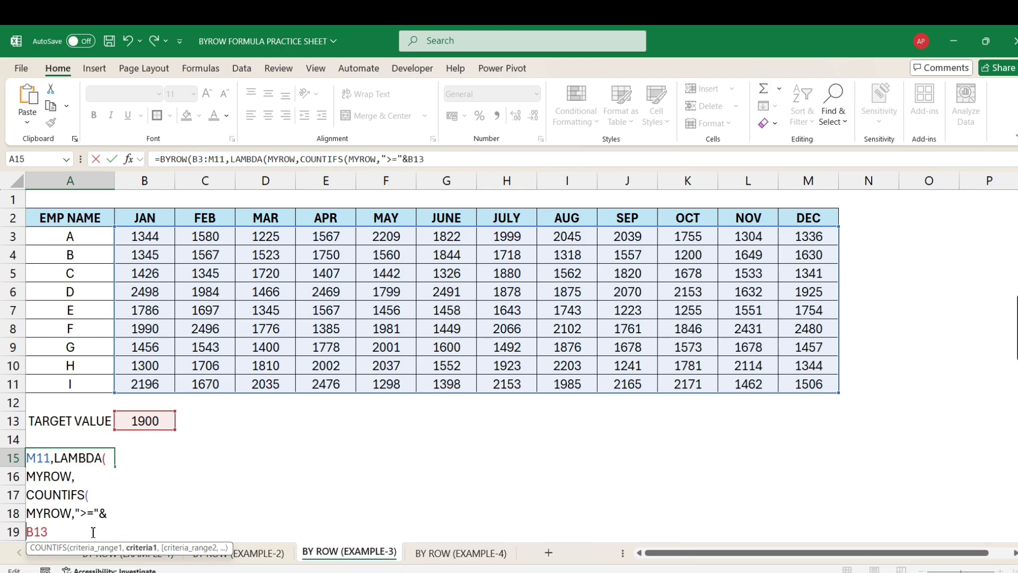
Enter the BYROW formula in A15, accept the proposed correction of the closing parentheses, and review the spilled counts.
key(Return)
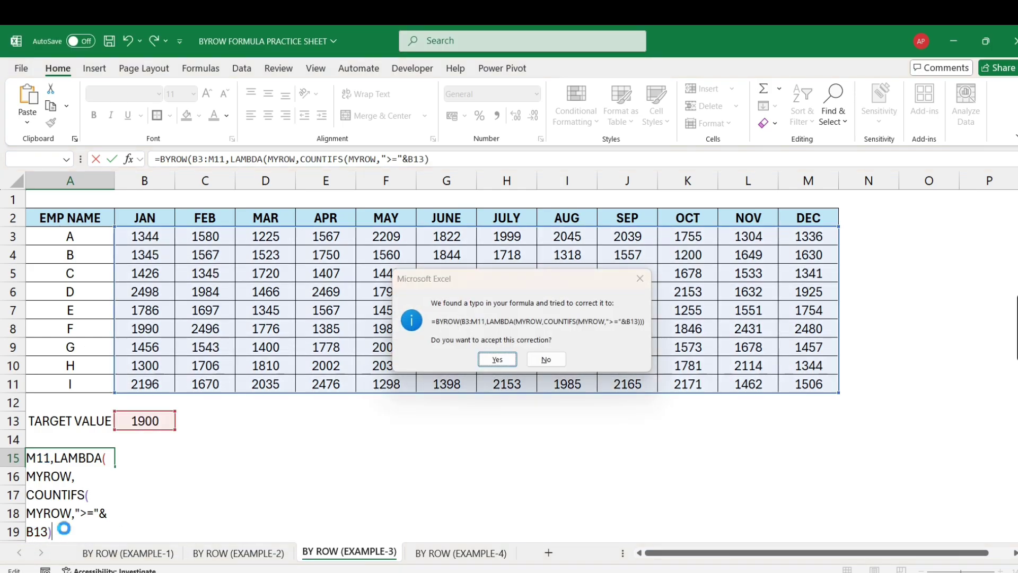
key(Return)
scroll(133, 475, down, 1)
scroll(180, 408, up, 1)
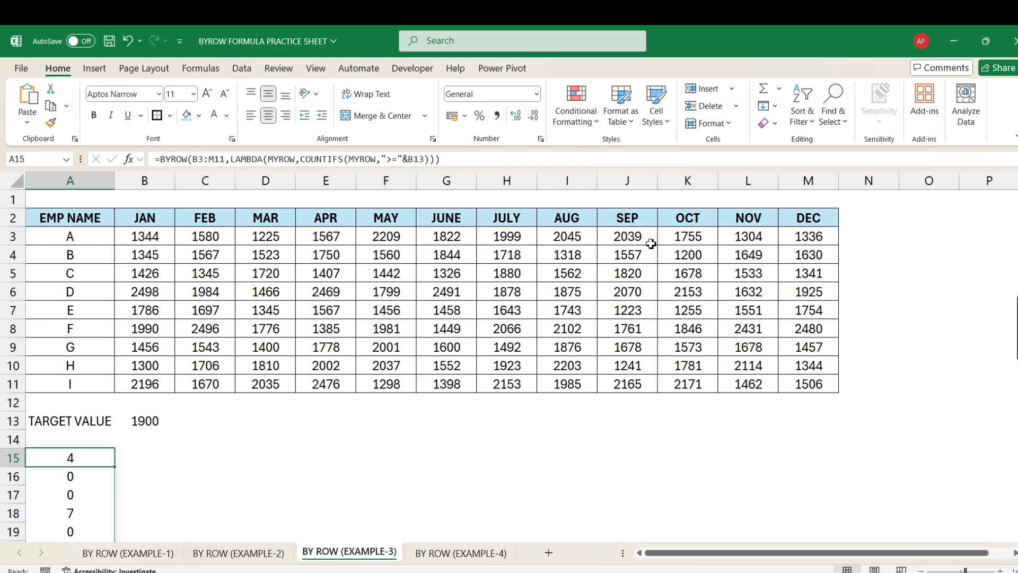
scroll(48, 462, down, 2)
scroll(74, 448, up, 2)
Wrap the BYROW formula in A15 in FILTER with array A3:A11 and an opening parenthesis before BYROW.
click(161, 158)
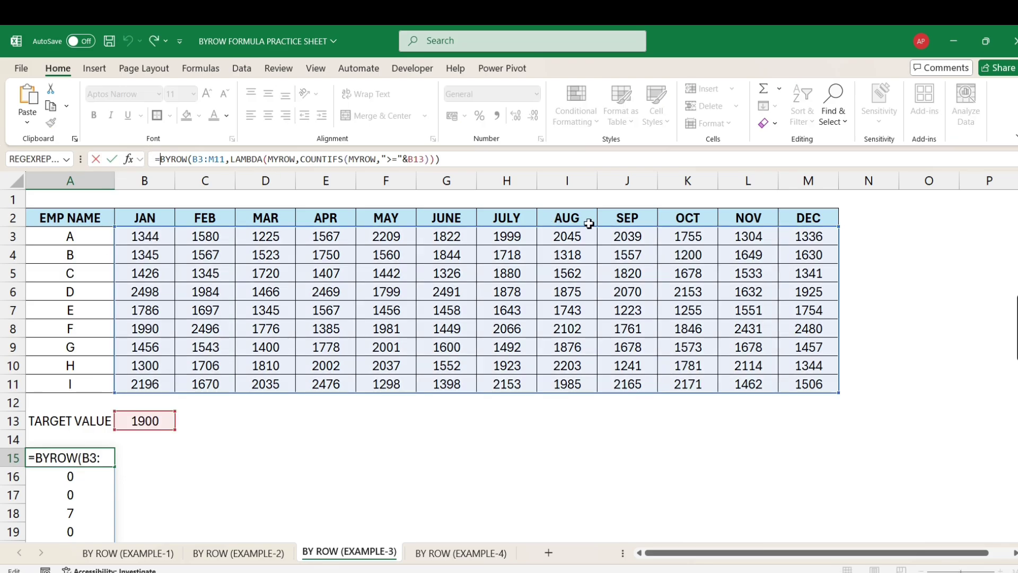
text(FILTER()
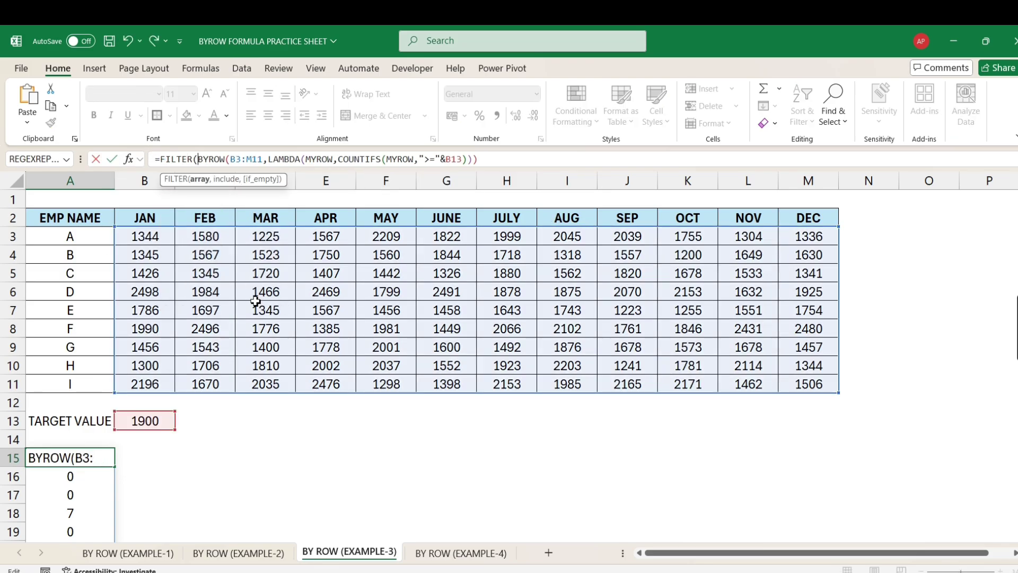
drag(57, 237, 73, 382)
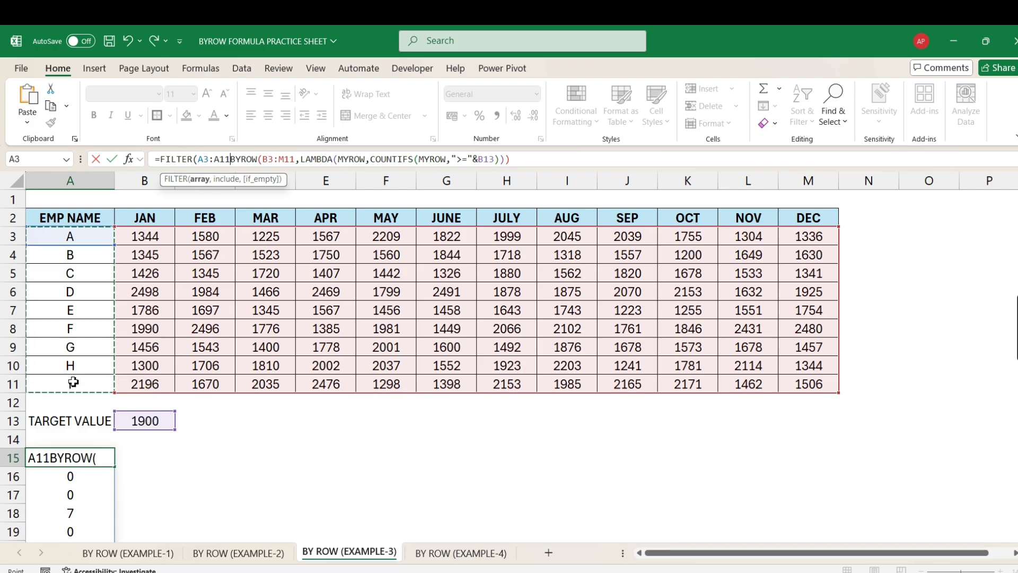
text(,)
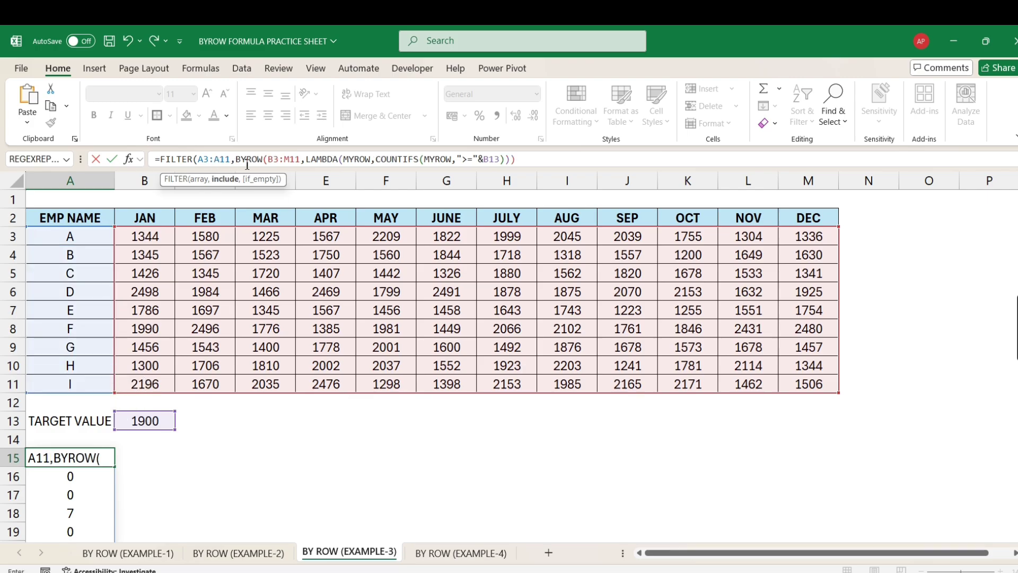
text(()
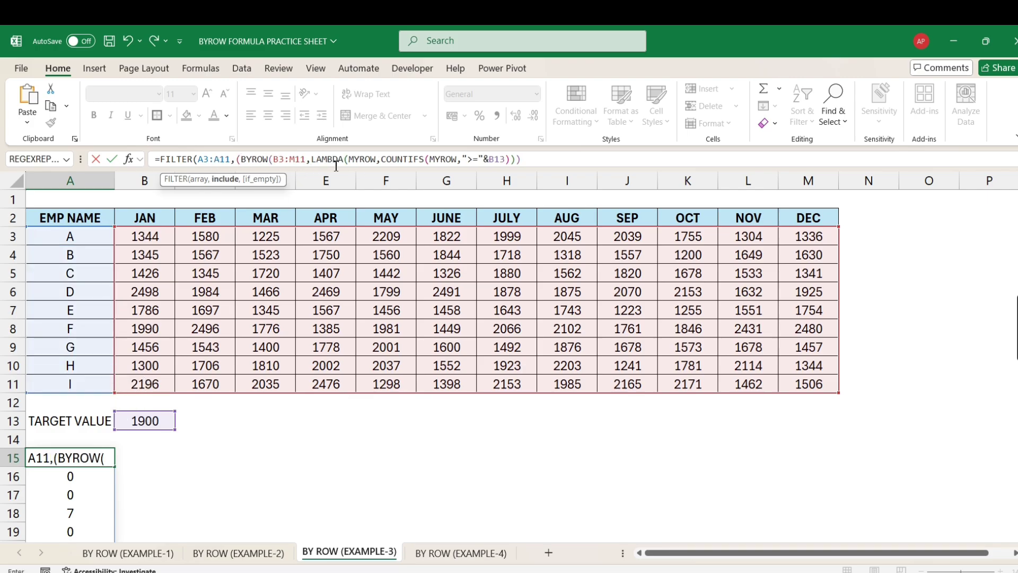
Complete the FILTER condition by closing the BYROW parenthesis and adding >0, enter the formula, and review the listed employees.
click(539, 159)
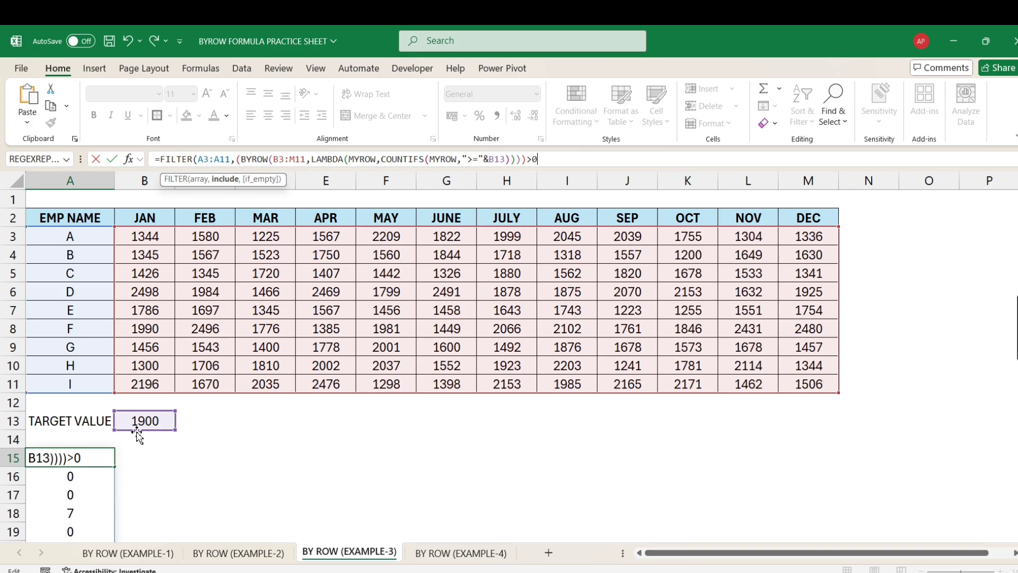
text())
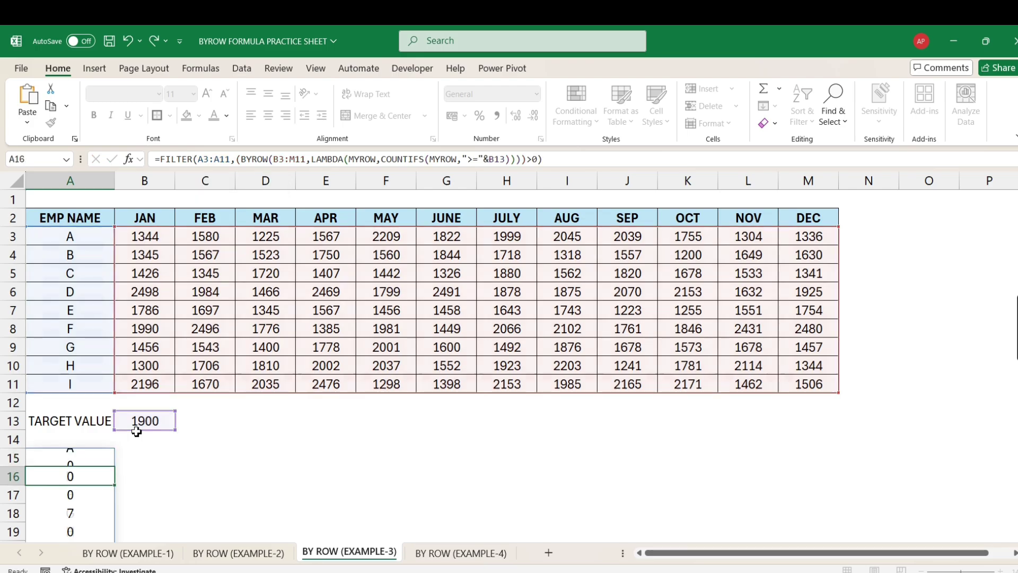
key(Return)
scroll(106, 422, down, 1)
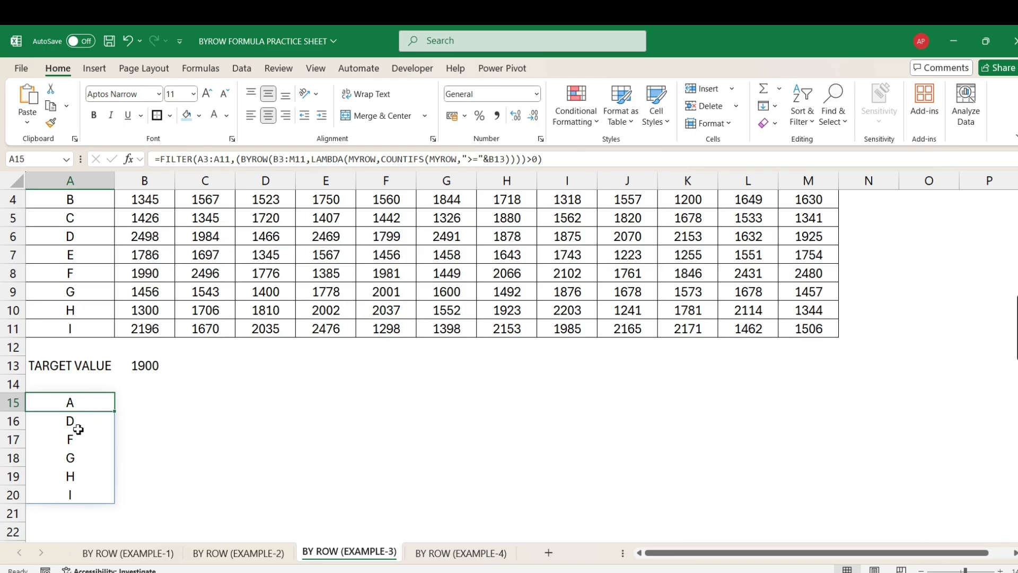
scroll(87, 419, up, 1)
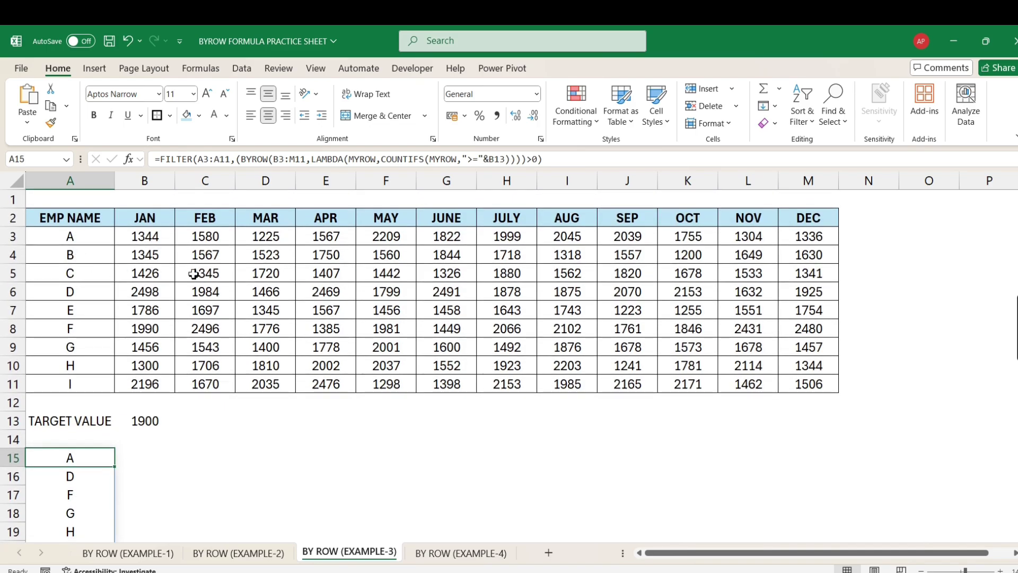
Test the employee list by setting B's January value in B4 to 2000, and undo the change.
click(162, 259)
text(2)
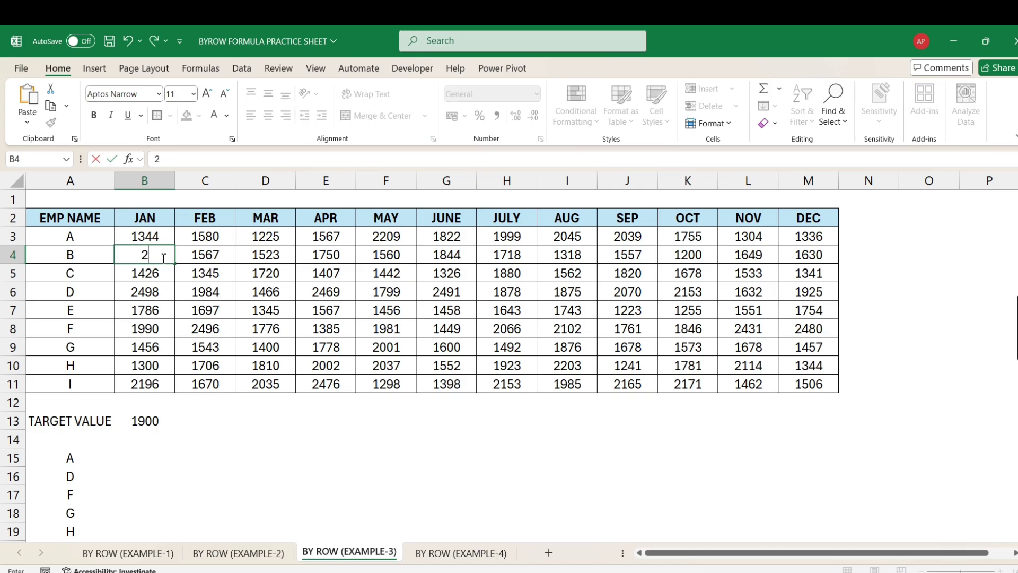
text(000)
key(Return)
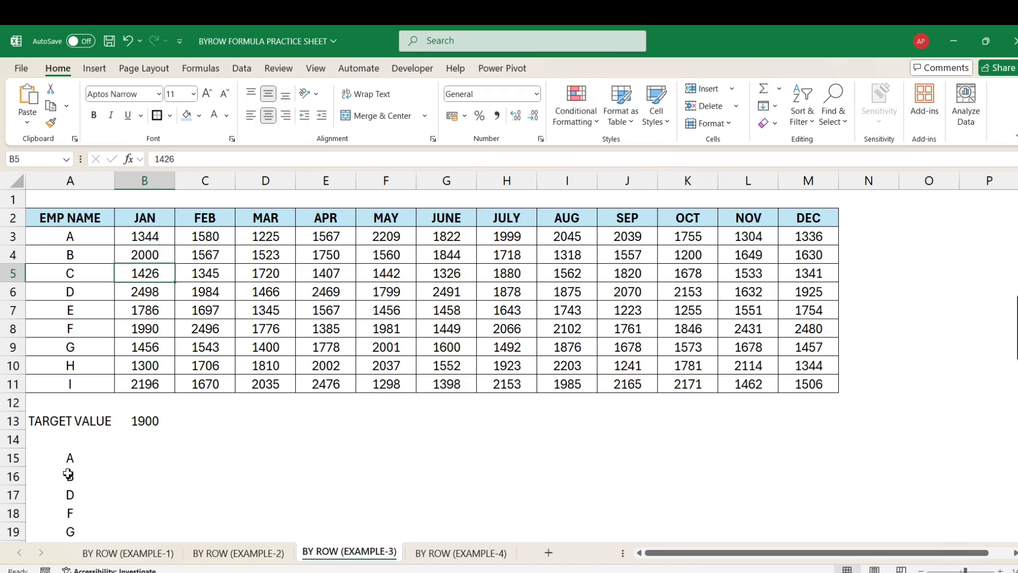
key(ctrl+z)
Set the target value in B13 to 2200 and check the filtered employee list below it.
click(159, 422)
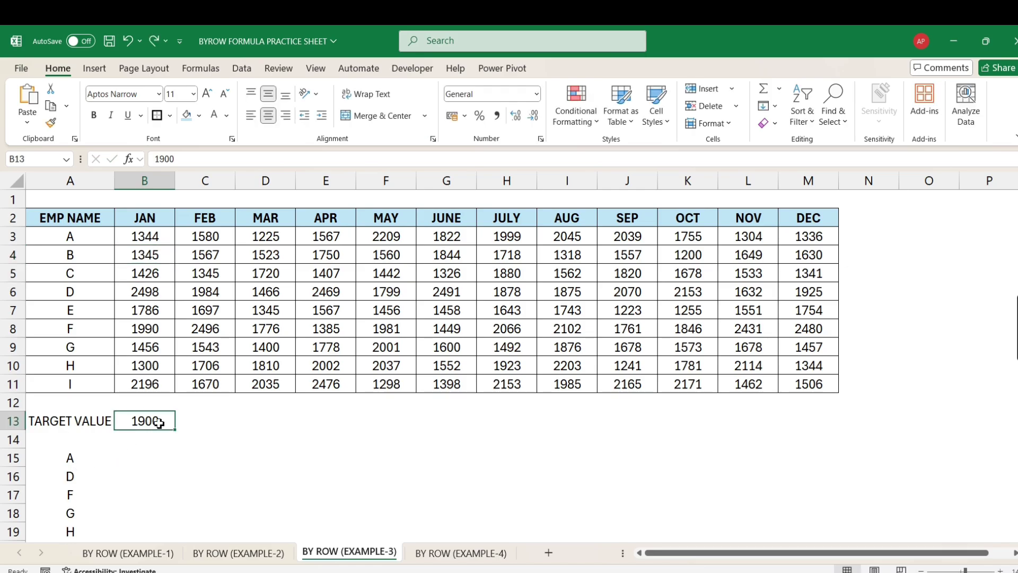
text(2200)
key(Return)
scroll(93, 433, down, 1)
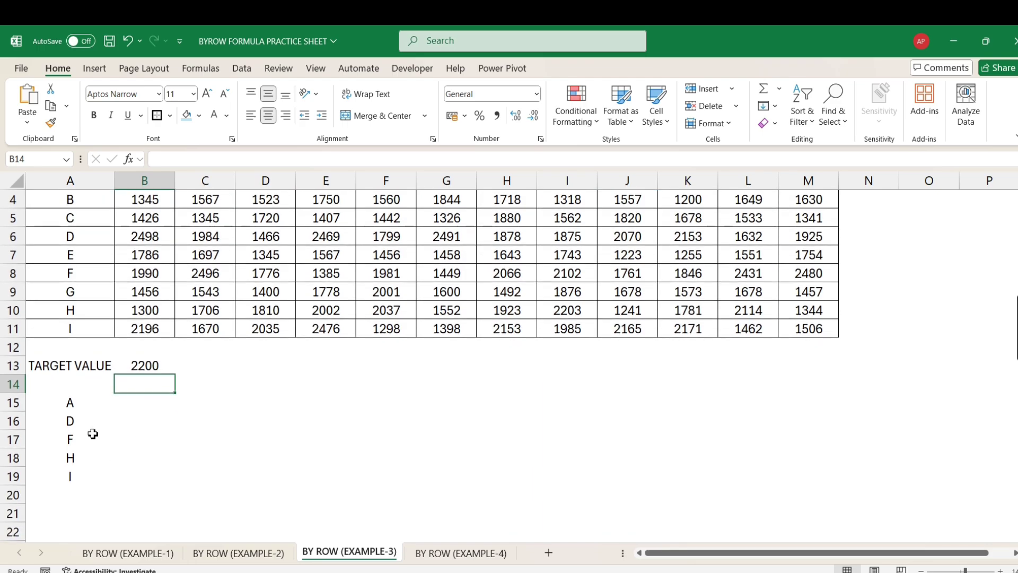
Set the target value in B13 to 2400.
click(144, 366)
text(240)
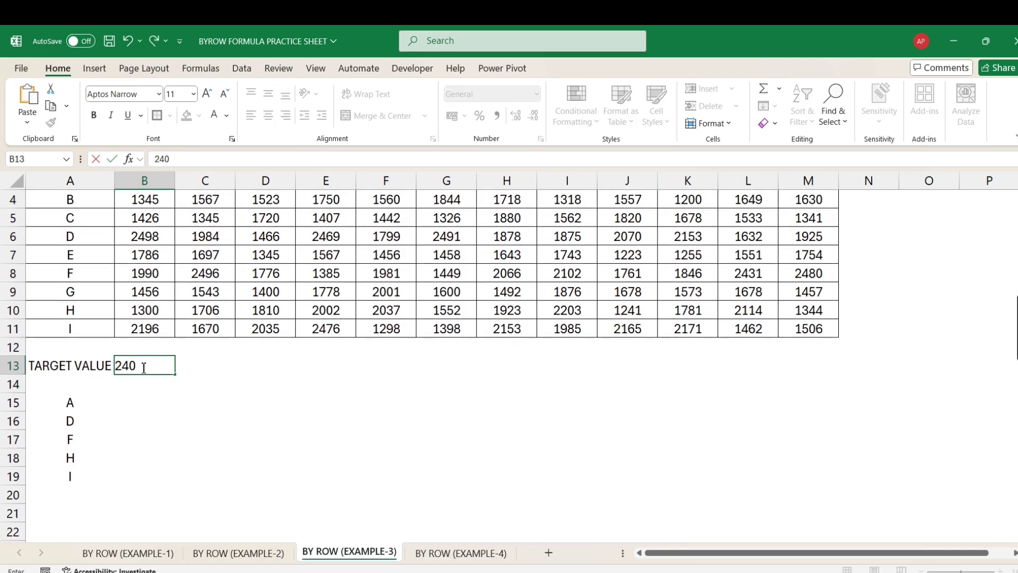
text(0)
key(Return)
click(151, 365)
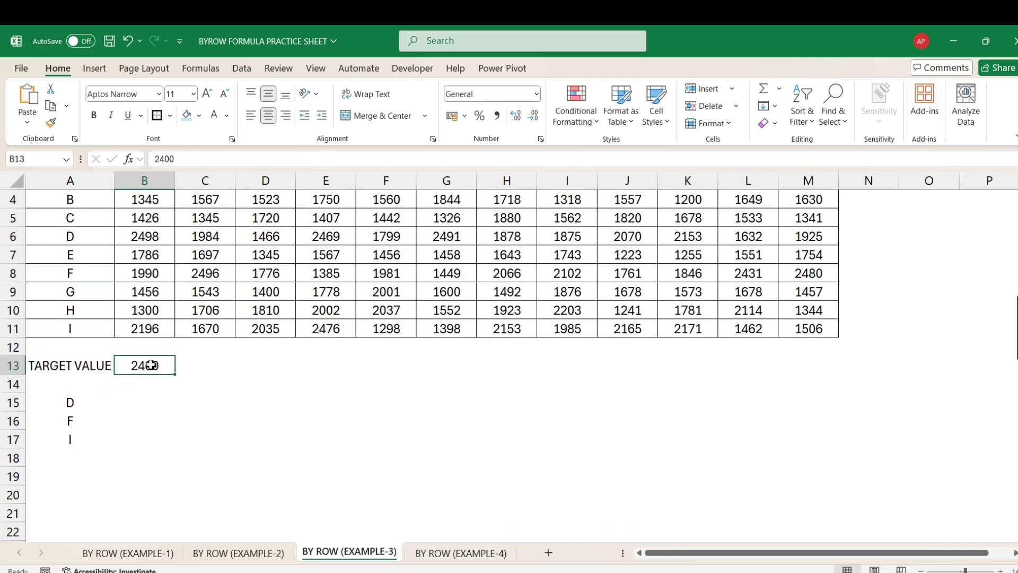
Review the FILTER formula in A15 together with the monthly employee table.
click(69, 402)
scroll(137, 238, up, 1)
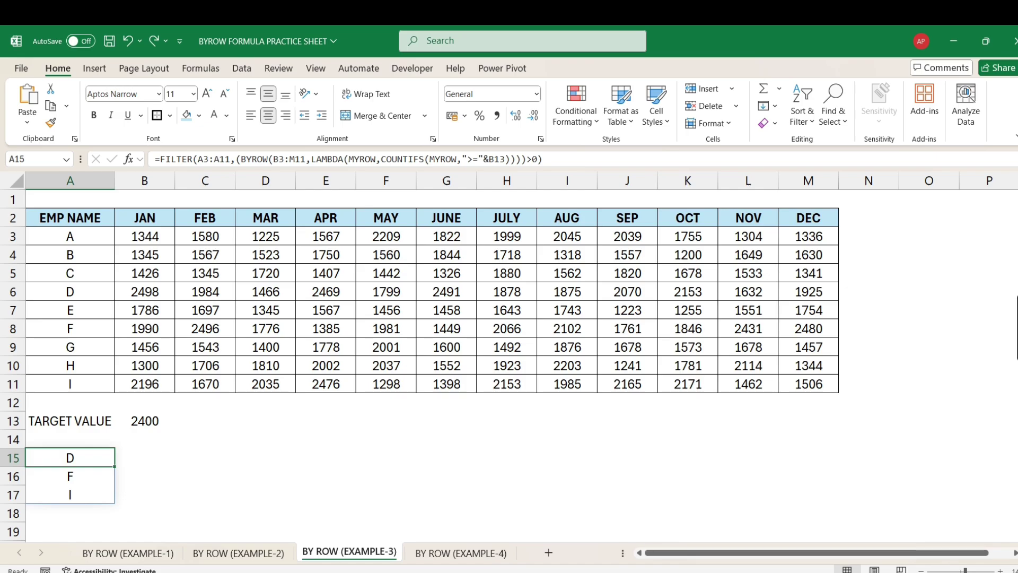
Switch to the Chrome browser and open lmech.courses.store in a new tab.
key(alt+Tab)
click(466, 40)
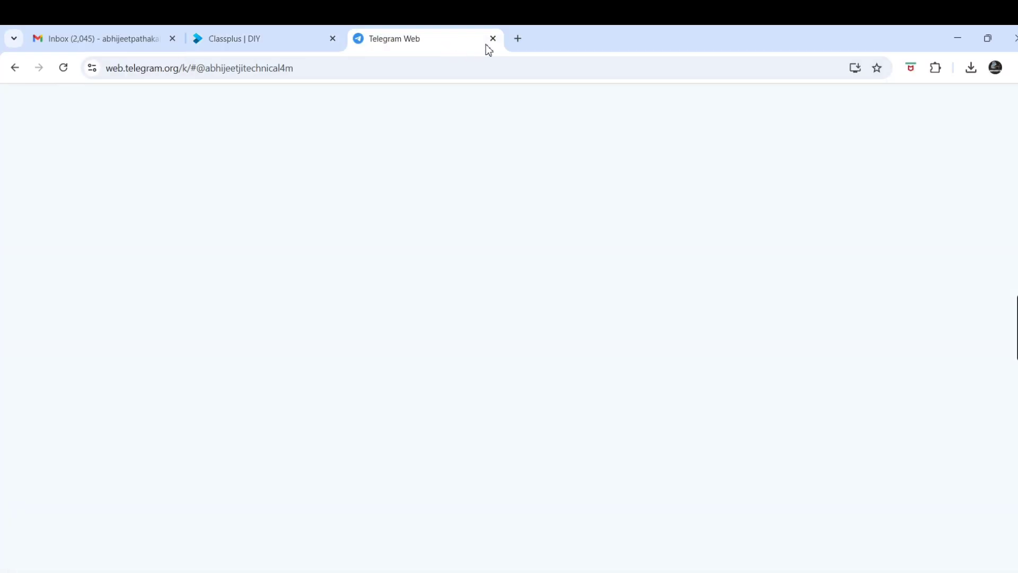
click(518, 38)
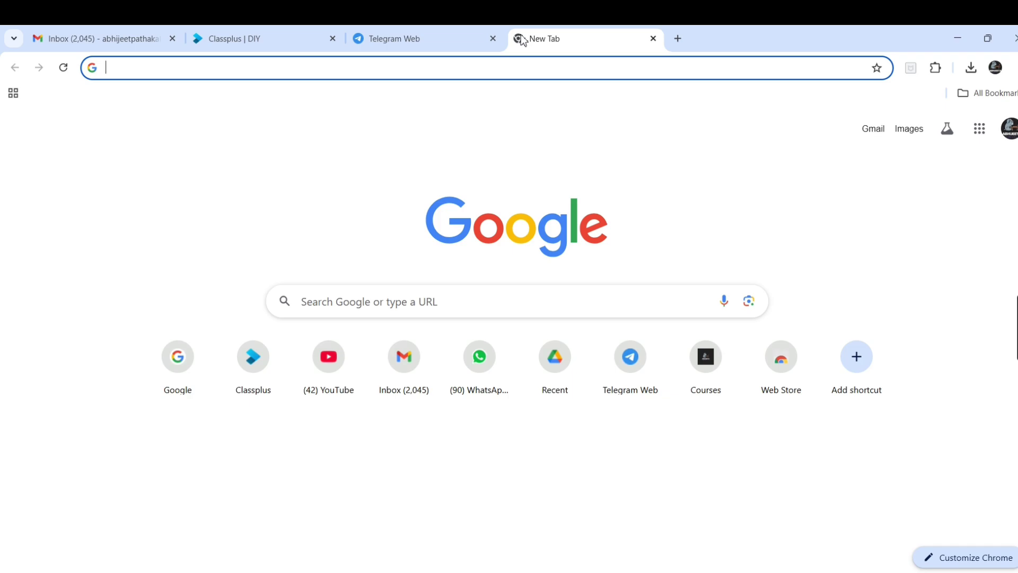
text(LM)
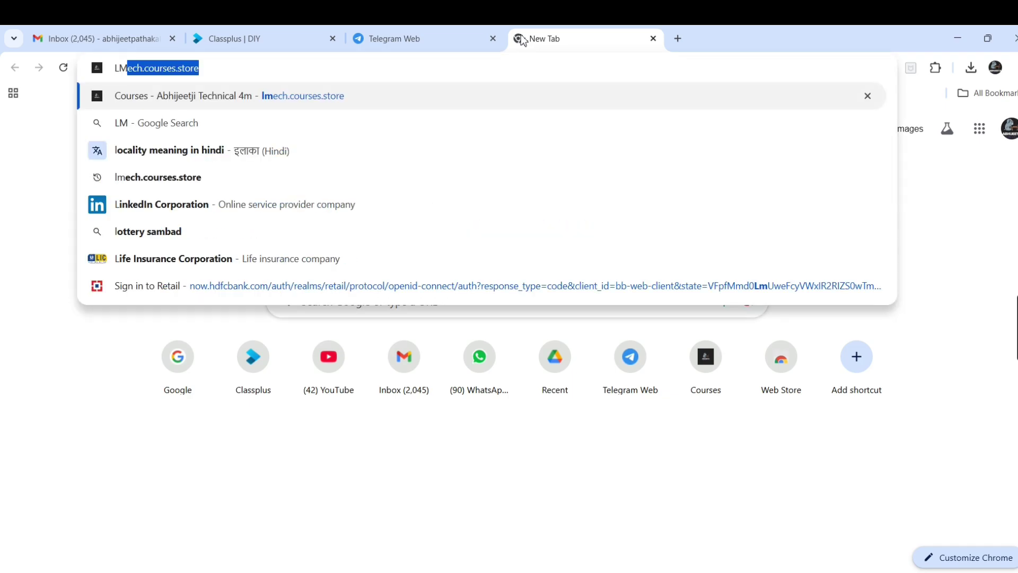
text(ECH.COURSES.ST)
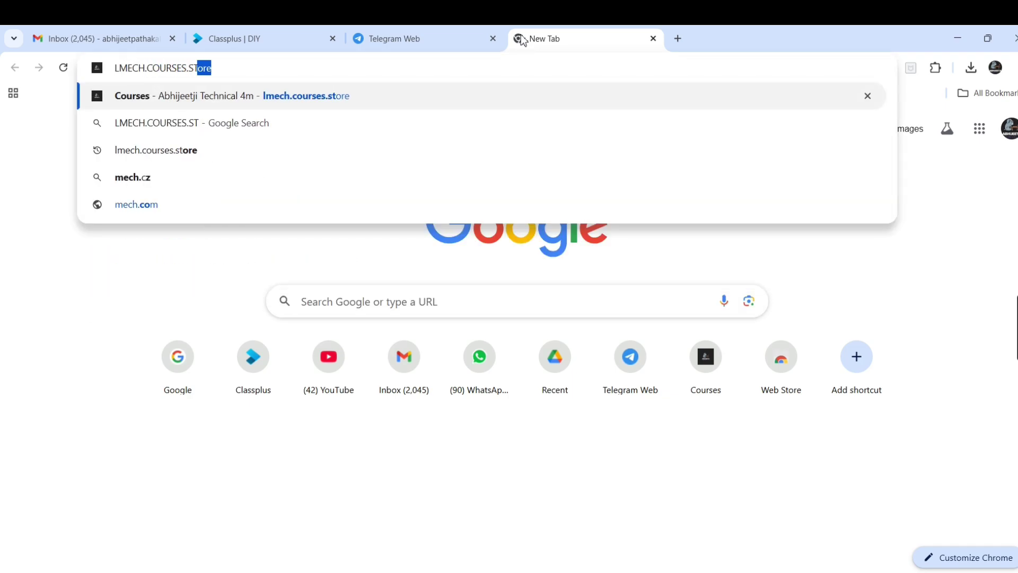
key(Return)
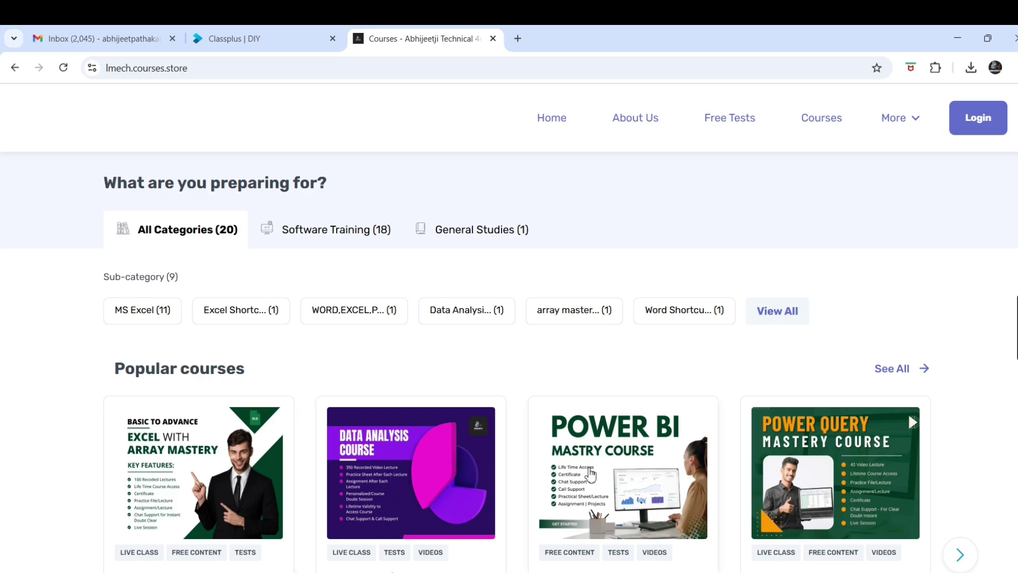
Browse the popular courses carousel forward and back, examining the course offers and prices.
click(960, 554)
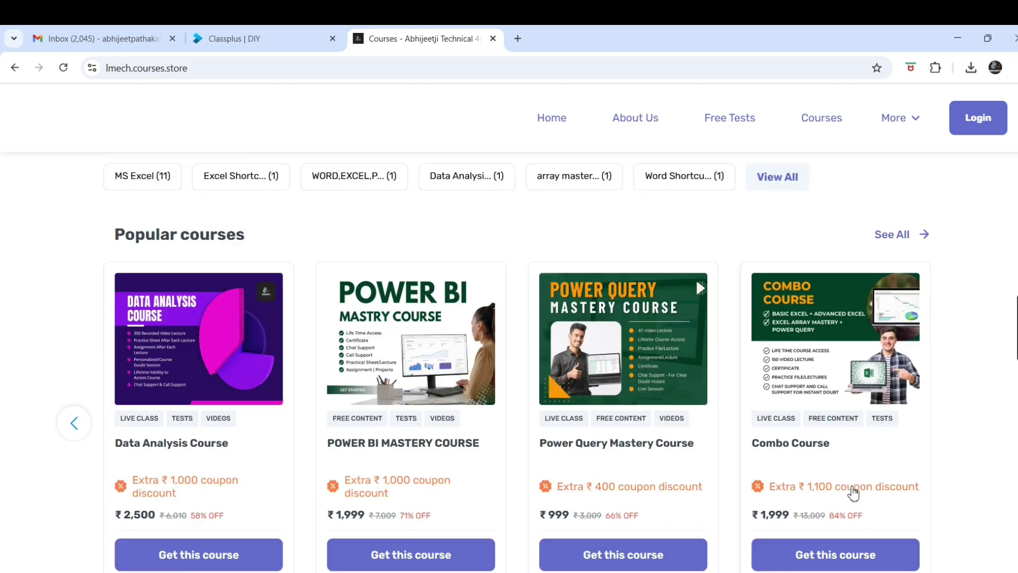
scroll(853, 486, down, 2)
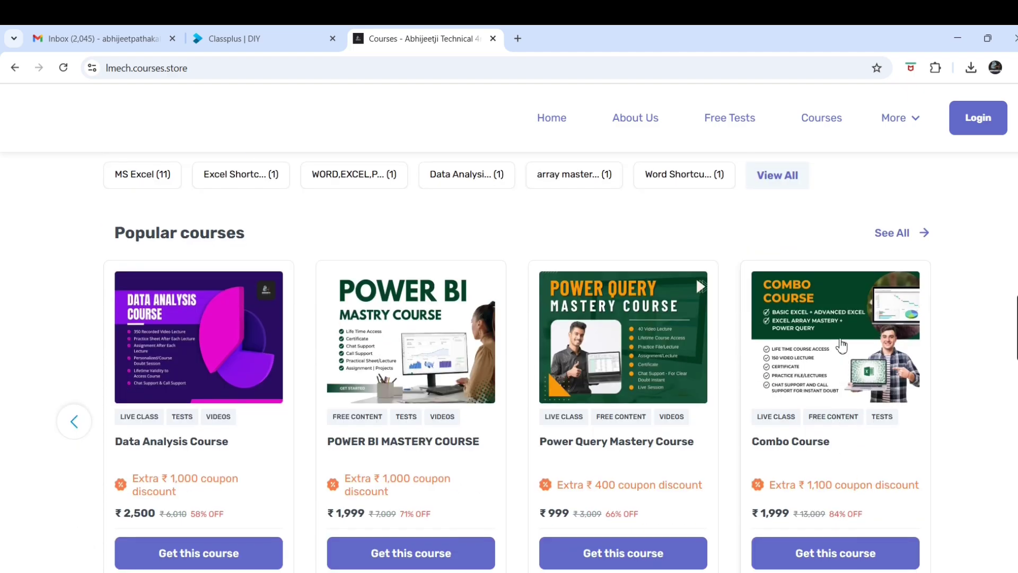
click(76, 423)
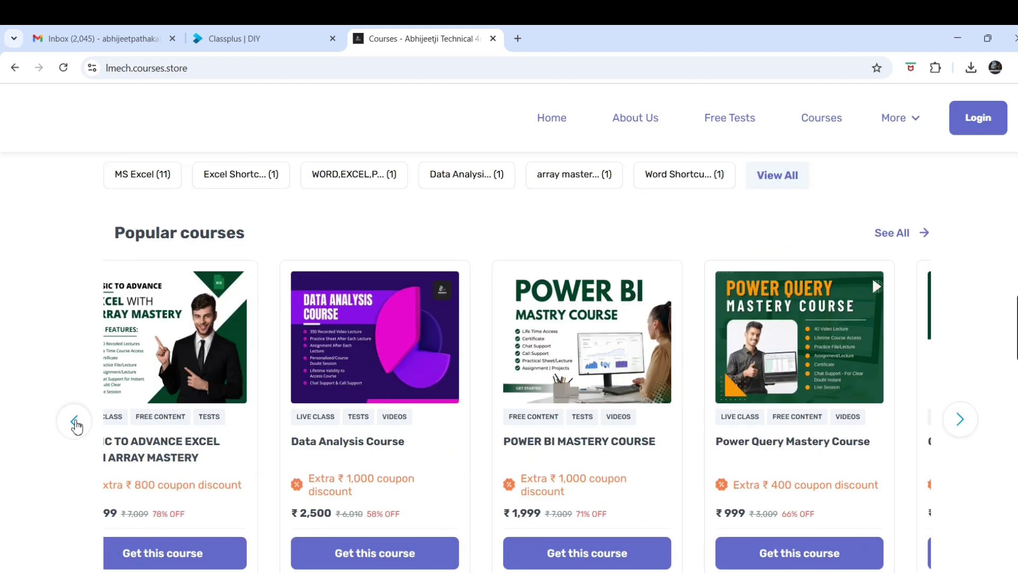
scroll(261, 454, up, 1)
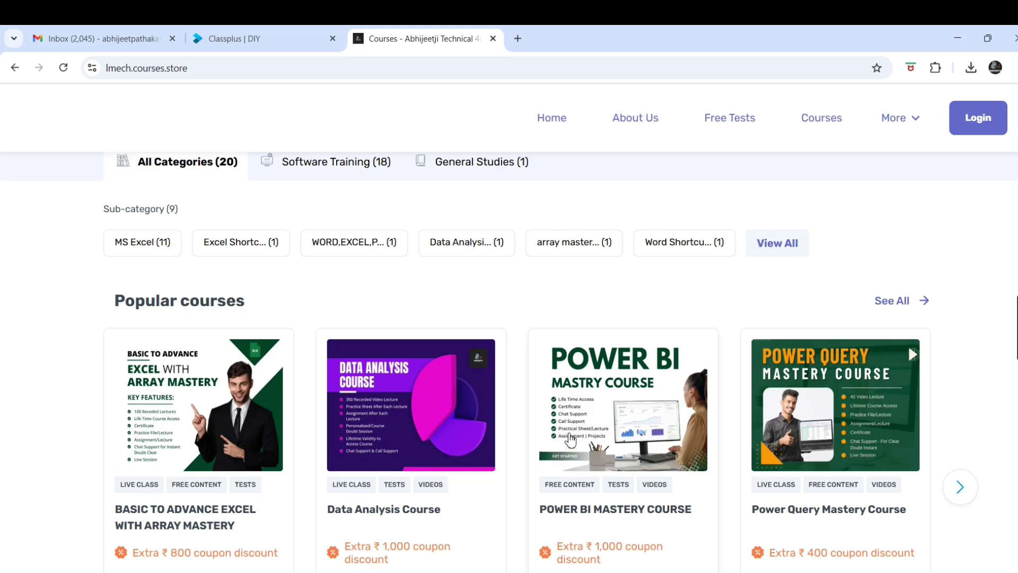
scroll(280, 486, down, 1)
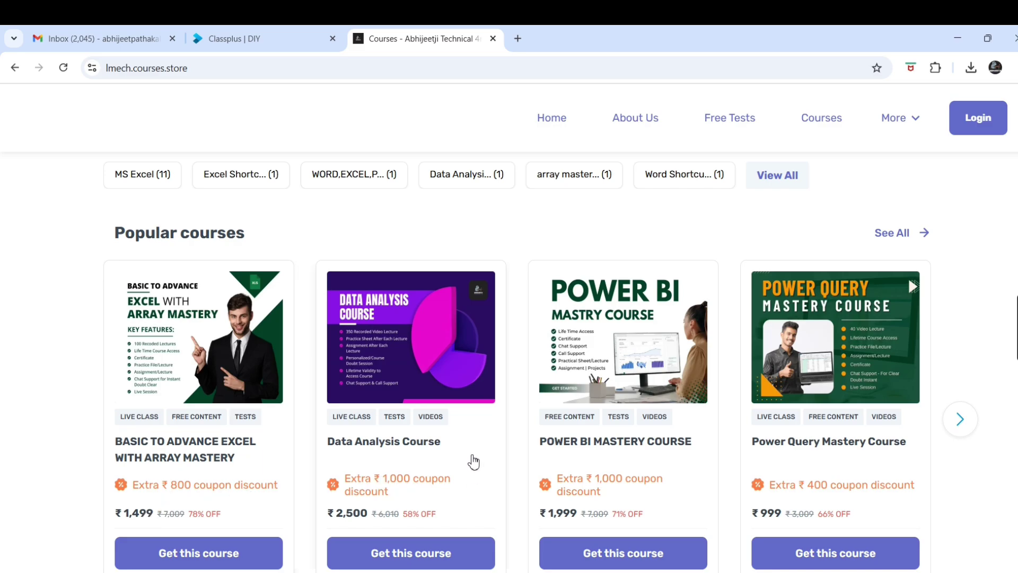
scroll(471, 459, up, 1)
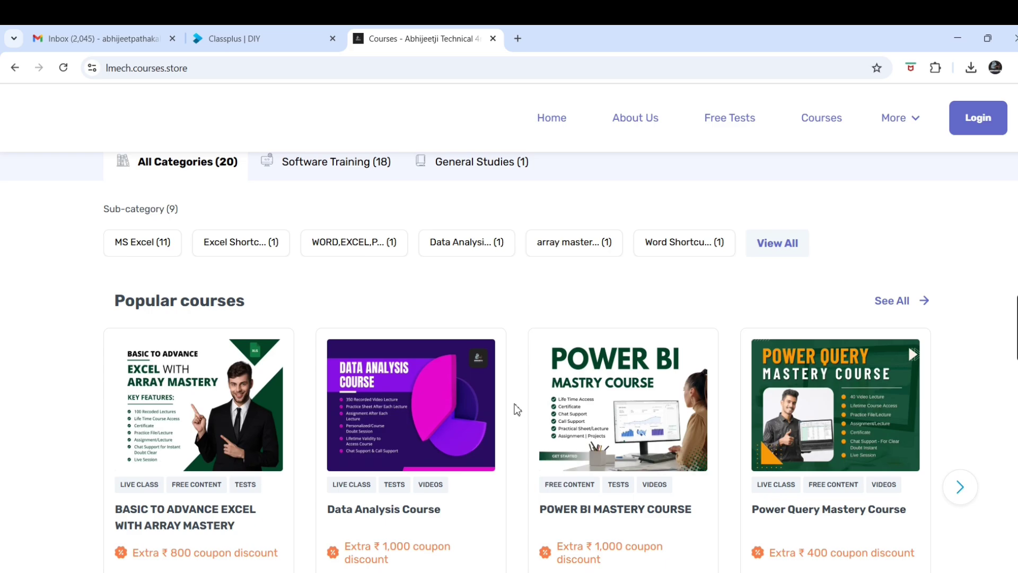
Return to Excel, open the BY ROW (EXAMPLE-4) sheet, and examine the boss and employee table and the lookup cells F17 and F18.
key(alt+Tab)
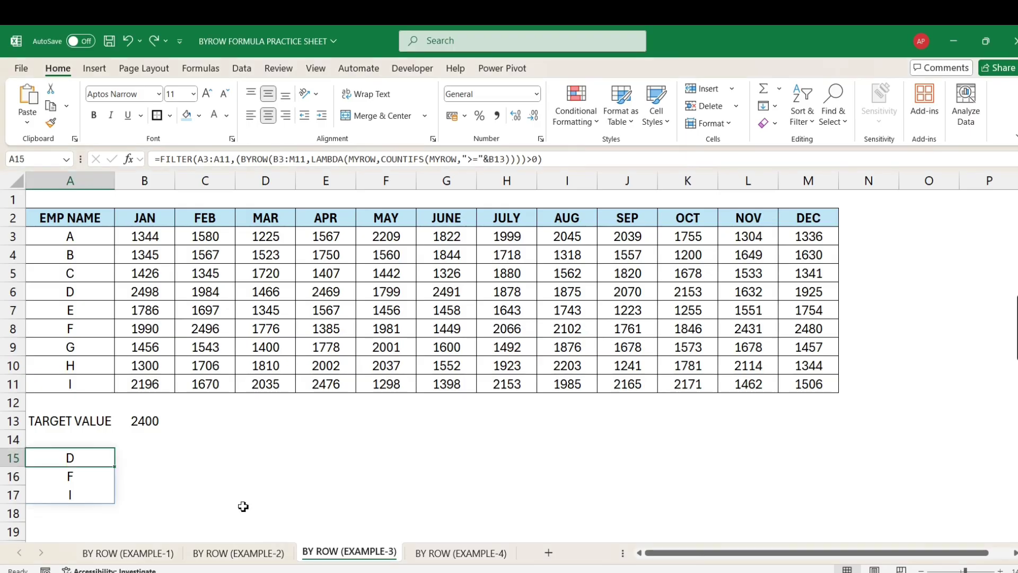
click(460, 553)
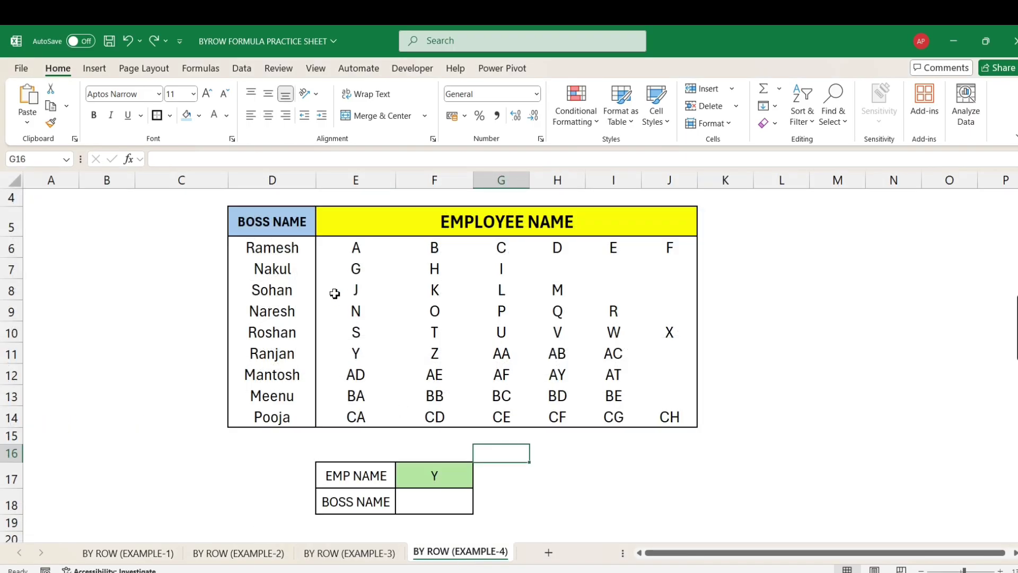
click(283, 245)
key(shift+Down)
key(shift+Down)
key(shift+Down)
key(shift+Down)
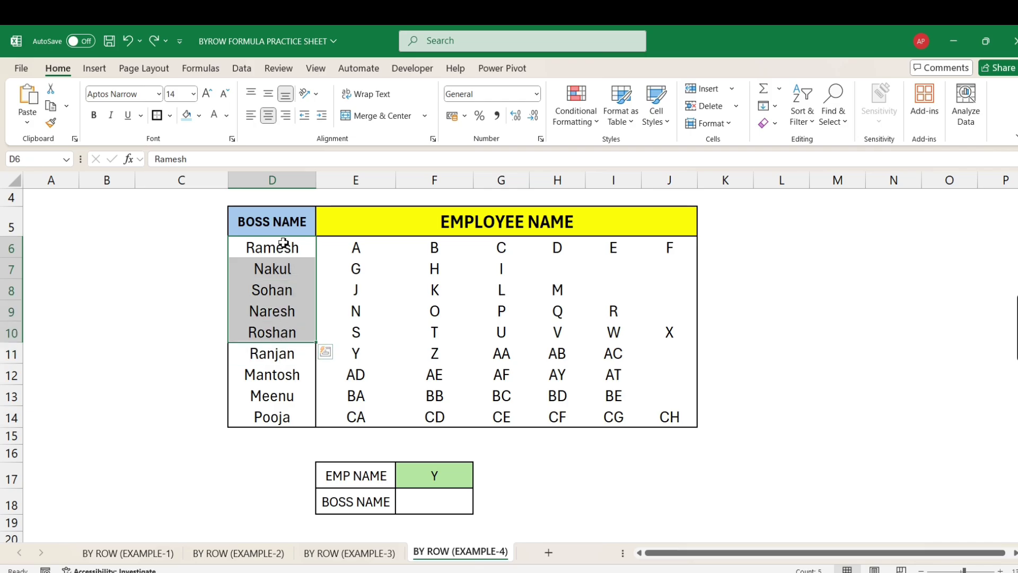
click(283, 243)
click(397, 251)
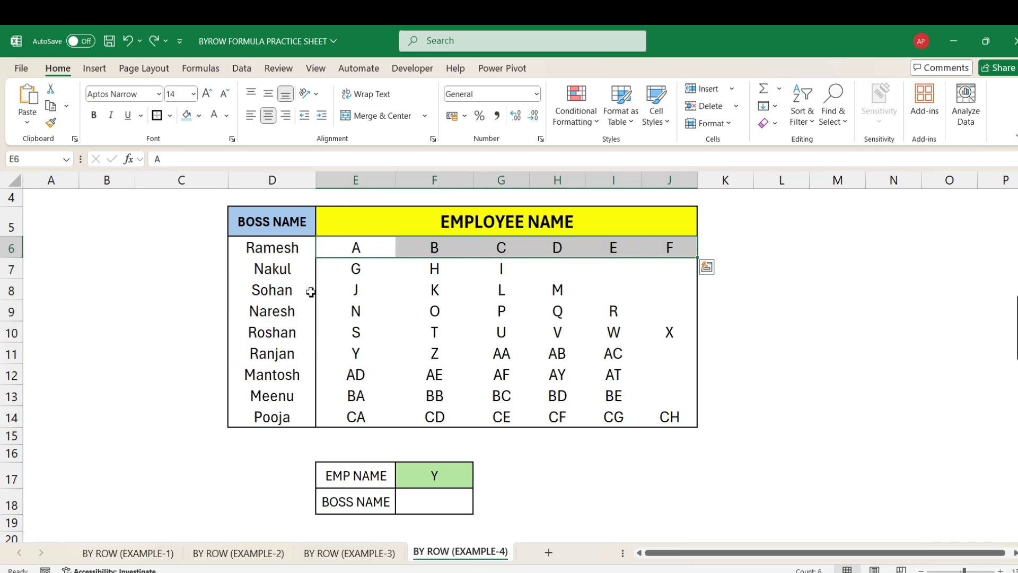
click(290, 269)
drag(350, 268, 573, 277)
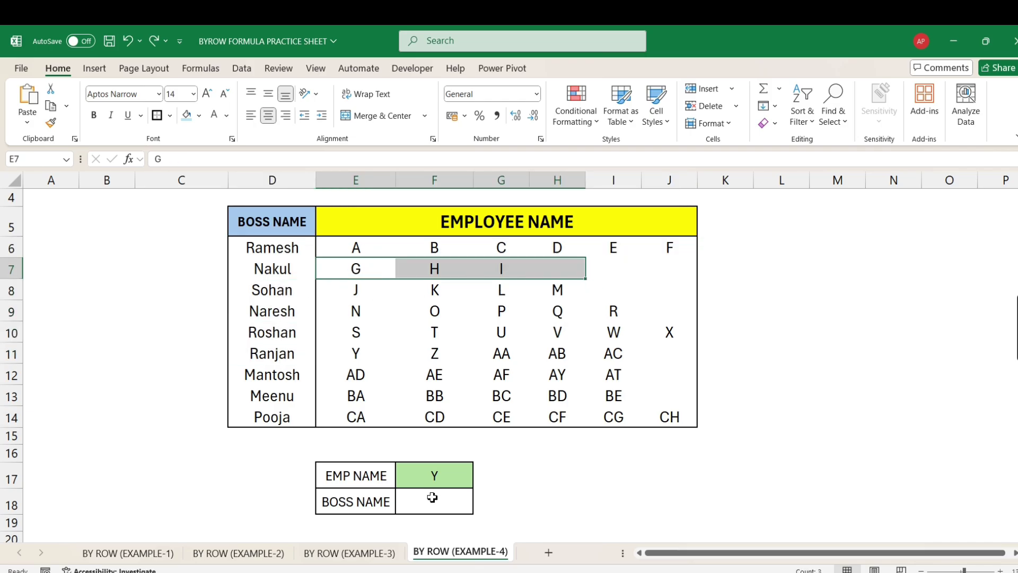
click(450, 479)
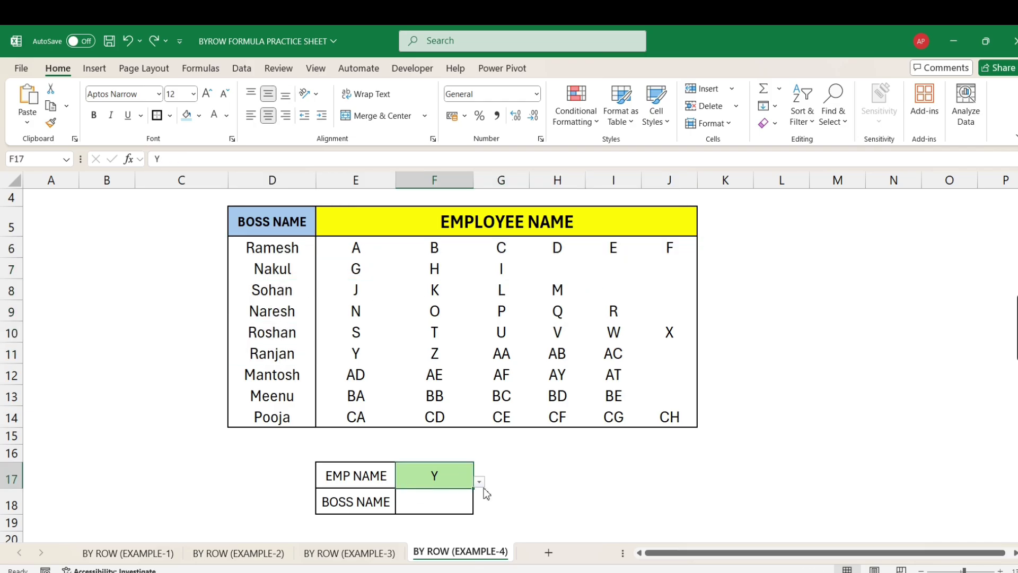
click(425, 505)
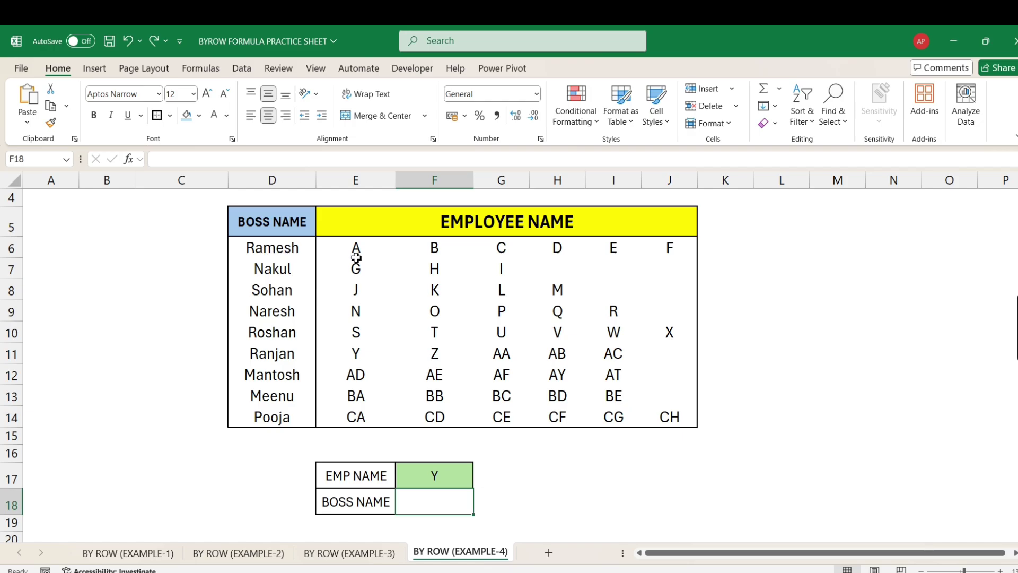
click(290, 256)
click(131, 253)
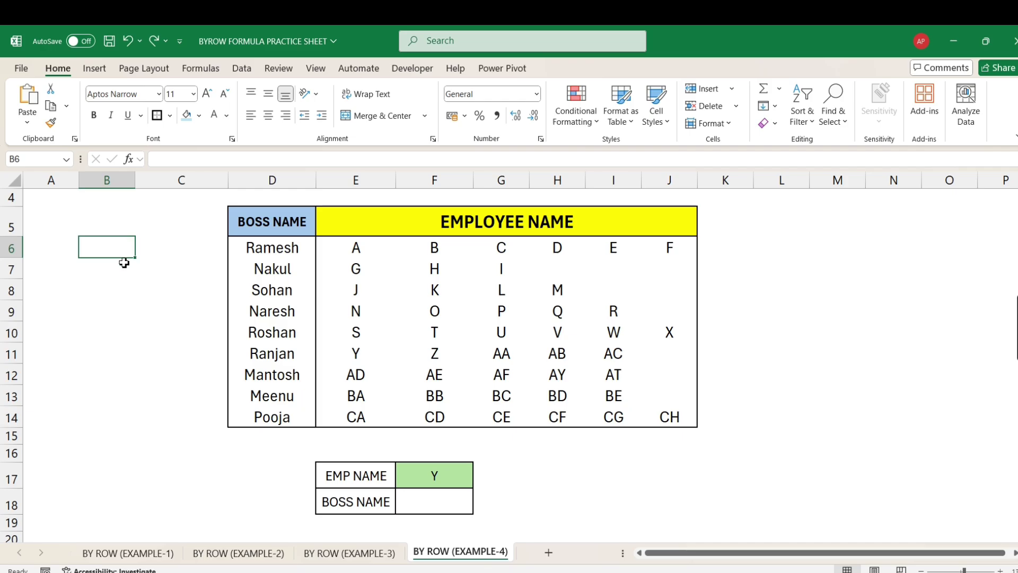
click(431, 477)
click(184, 248)
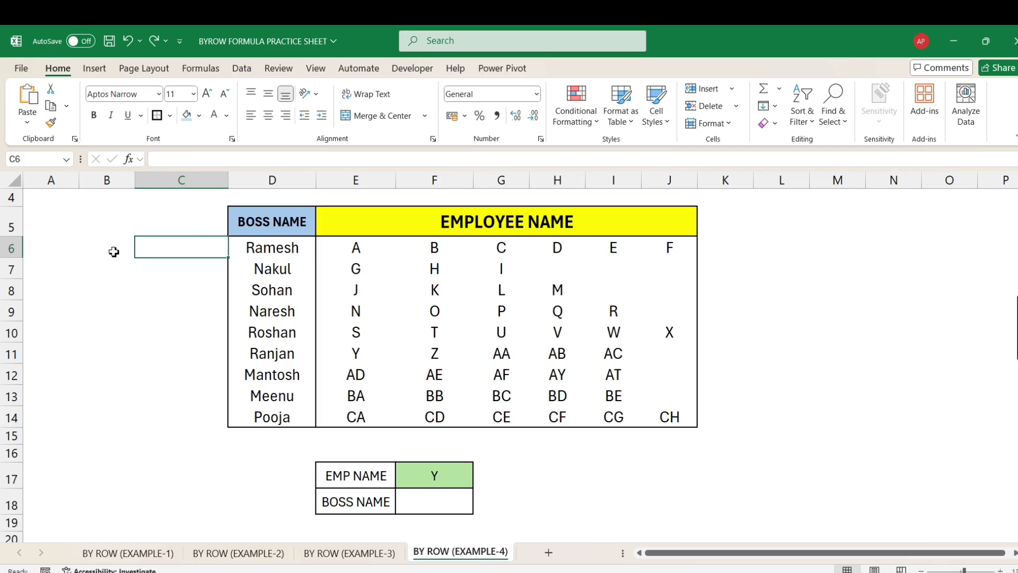
drag(114, 251, 106, 448)
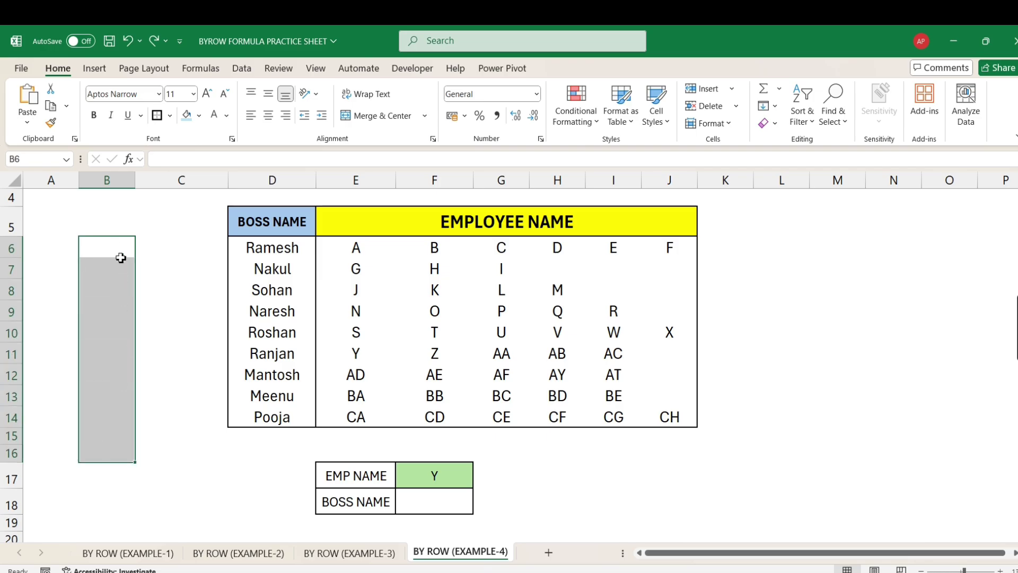
drag(121, 253, 112, 517)
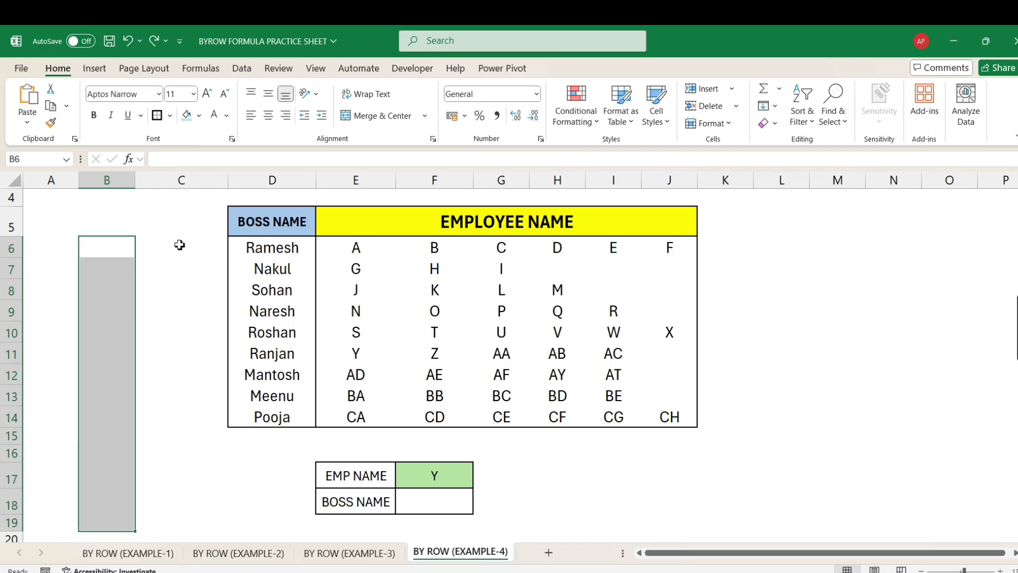
drag(179, 244, 162, 515)
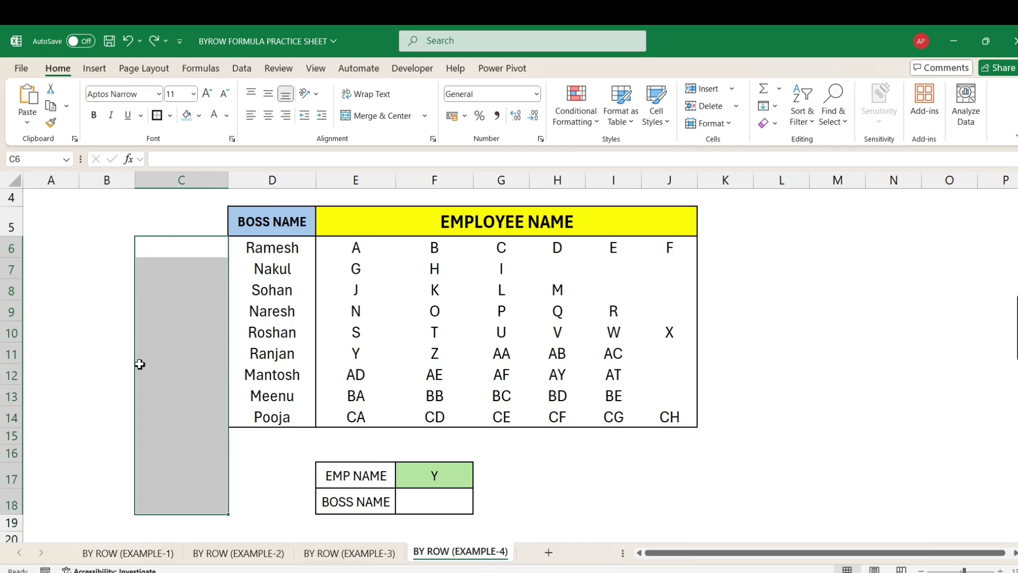
click(112, 248)
click(166, 252)
click(108, 254)
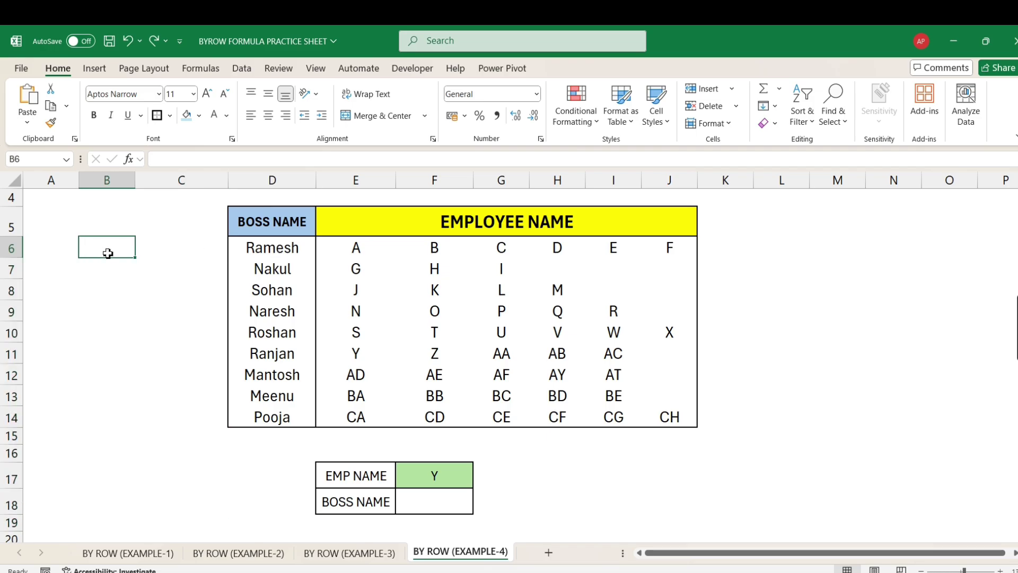
click(150, 250)
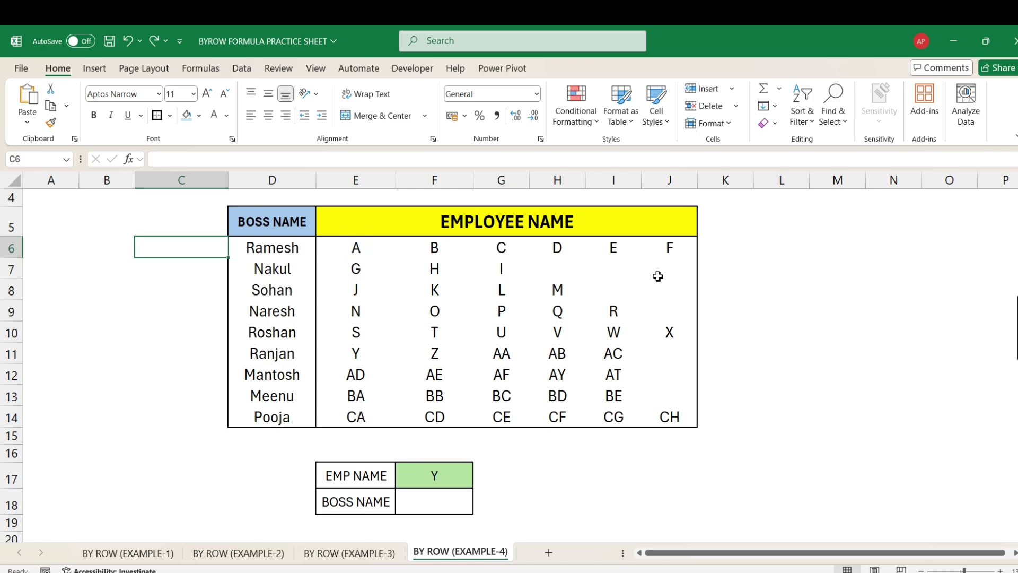
Start a BYROW formula in the BOSS NAME cell F18 over E6:J14, with a LAMBDA that takes the parameter myrow.
click(452, 500)
text(=)
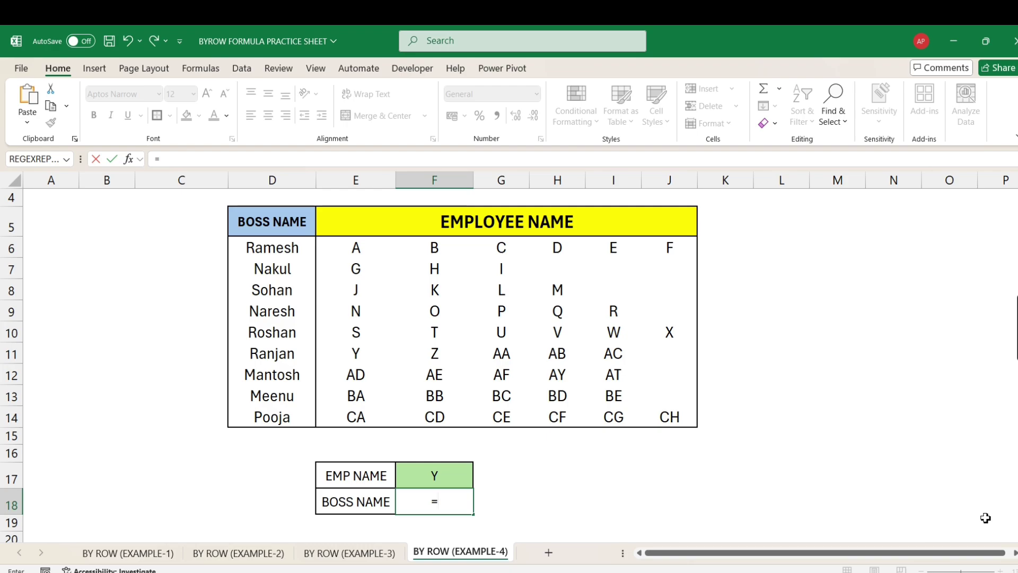
text(byr)
key(Tab)
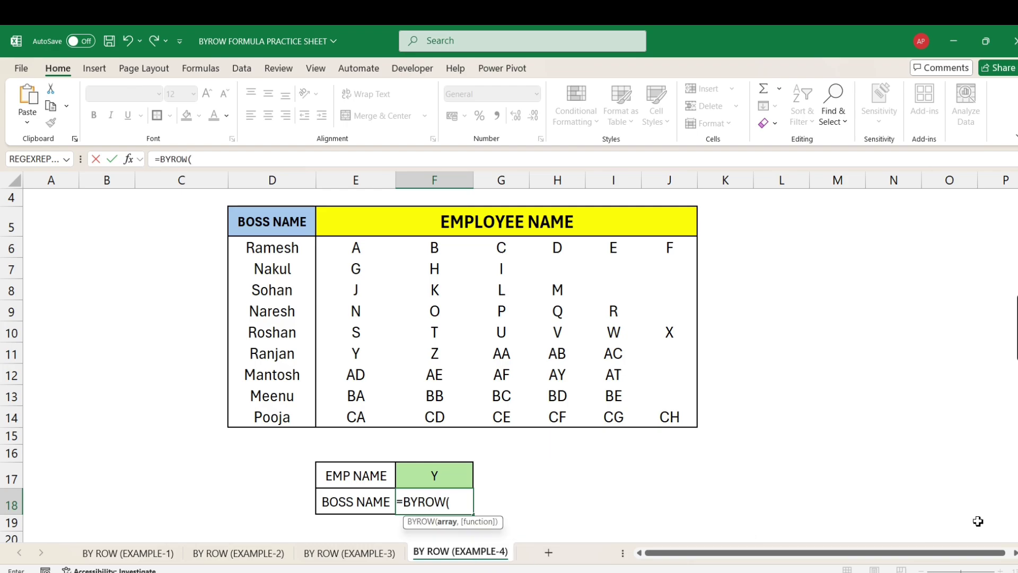
drag(361, 248, 681, 416)
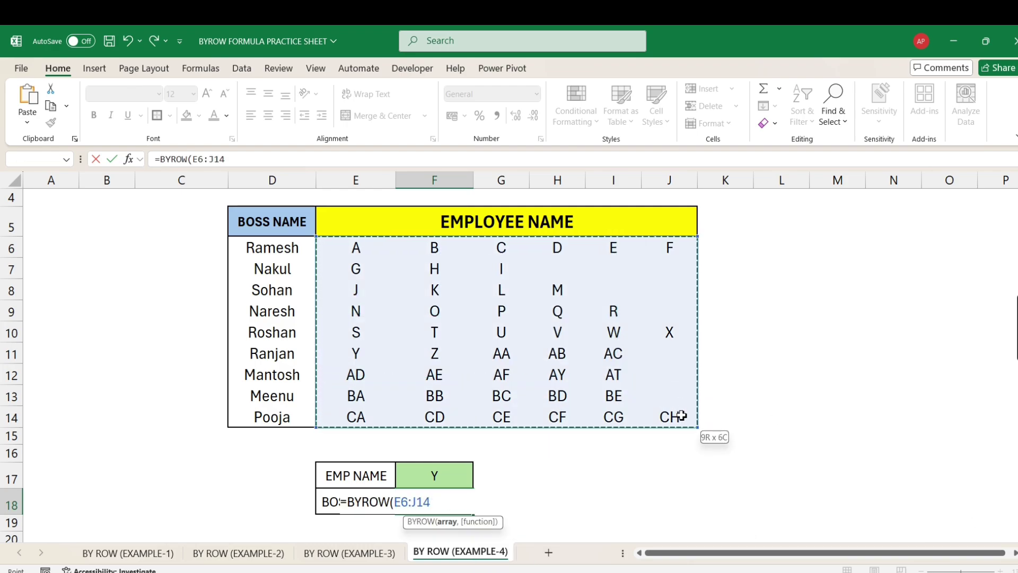
text(,l)
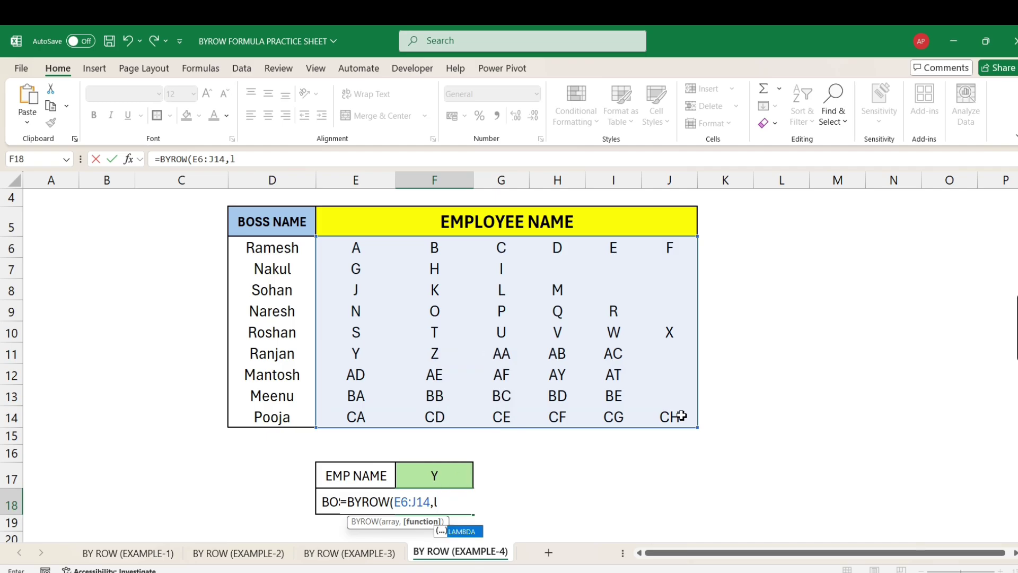
text(a)
key(Tab)
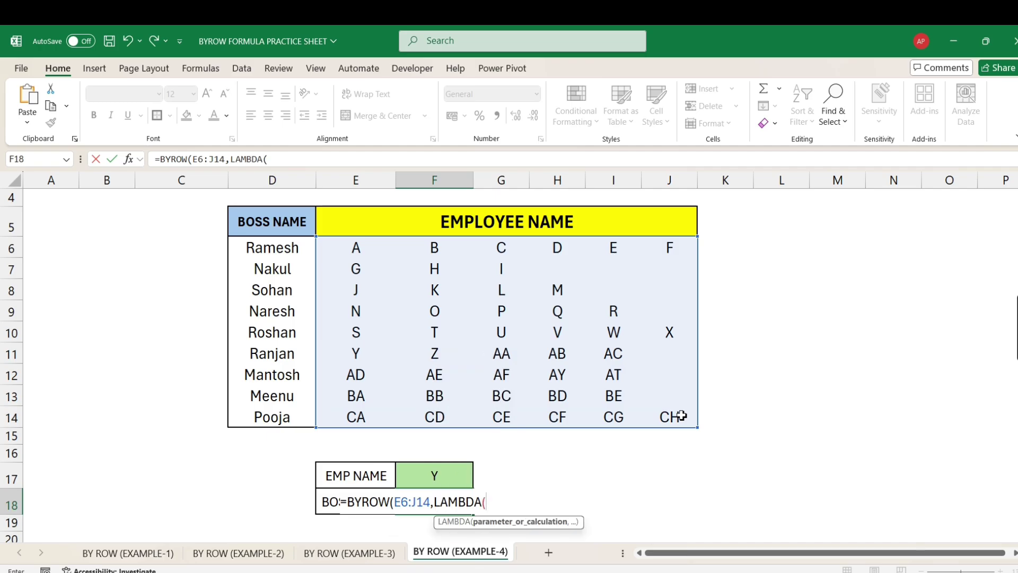
text(myrow,)
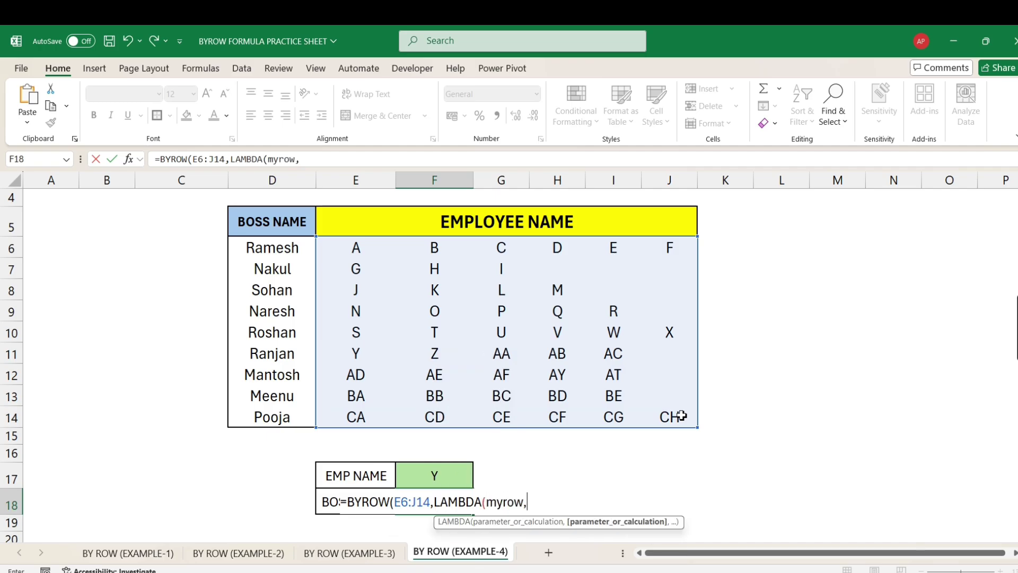